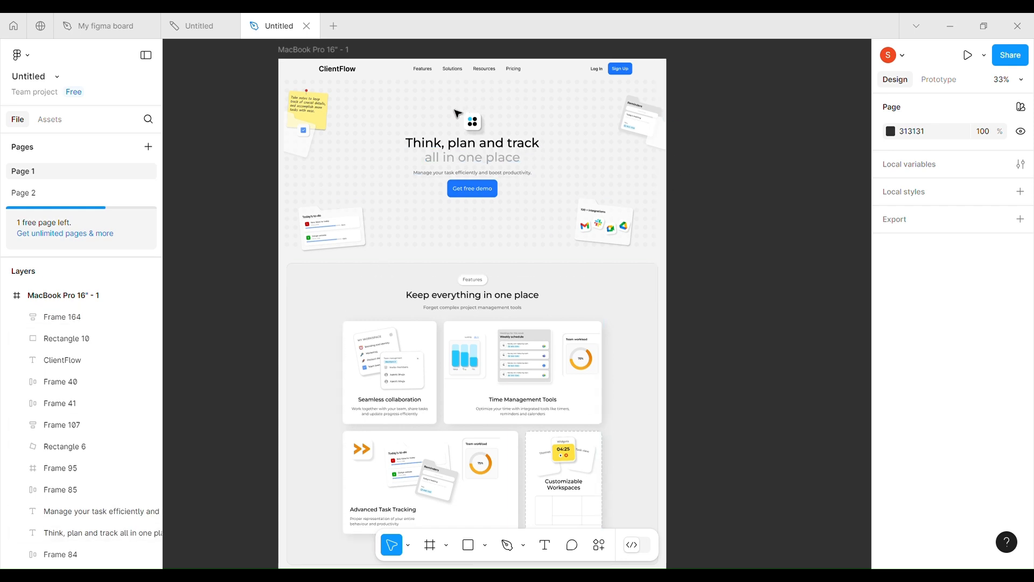
# - Examine the ClientFlow landing page design, from the hero section with its corner cards down to the features section
pyautogui.scroll(2, 457, 113)
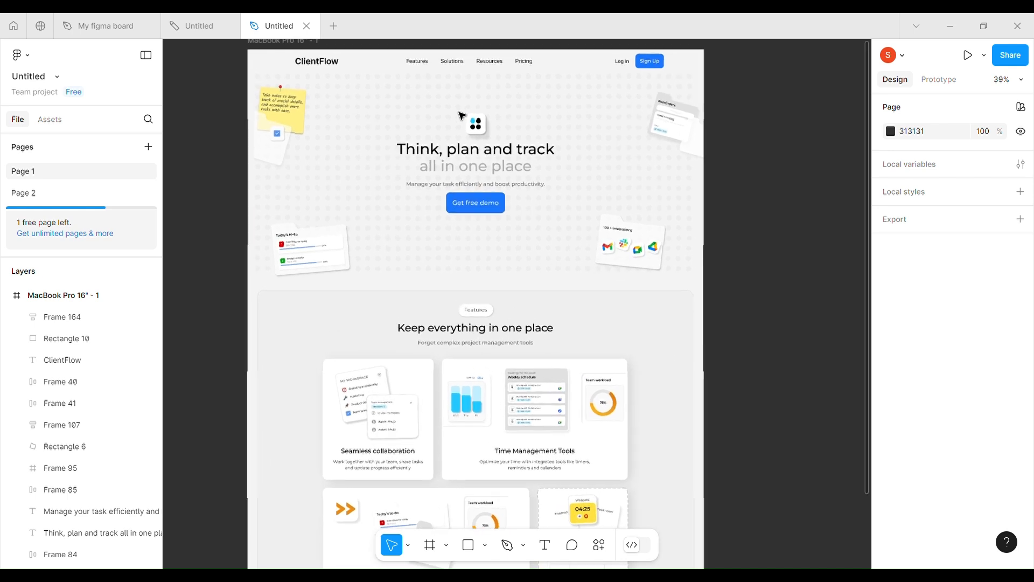
pyautogui.scroll(2, 462, 116)
pyautogui.hscroll(-2, 462, 115)
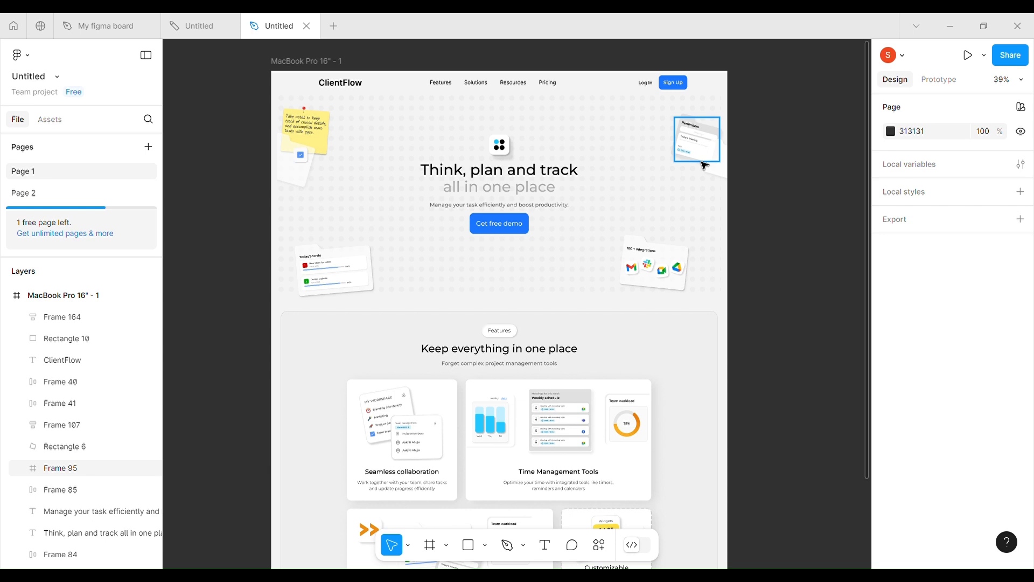
pyautogui.scroll(-3, 548, 229)
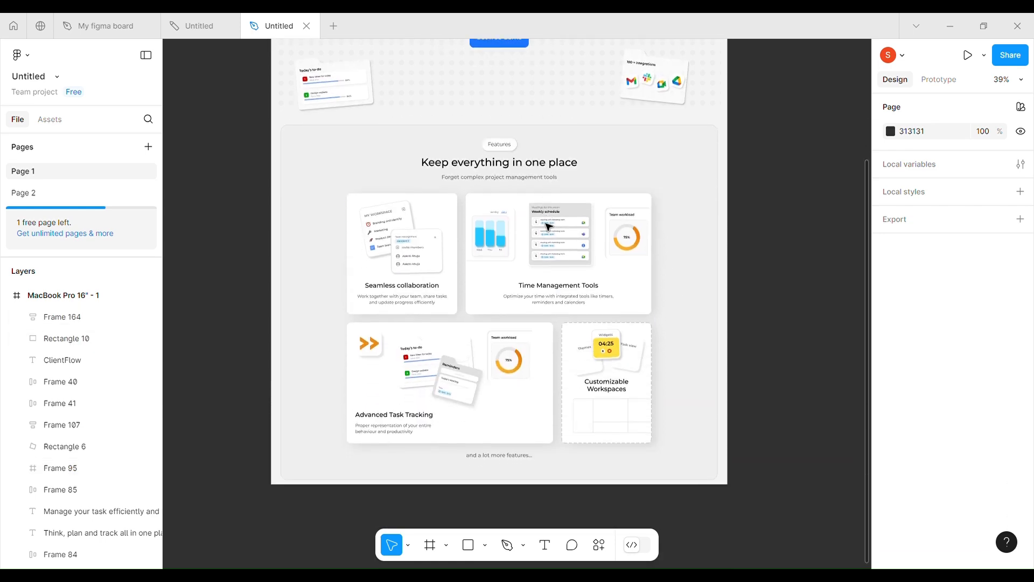
pyautogui.scroll(3, 548, 227)
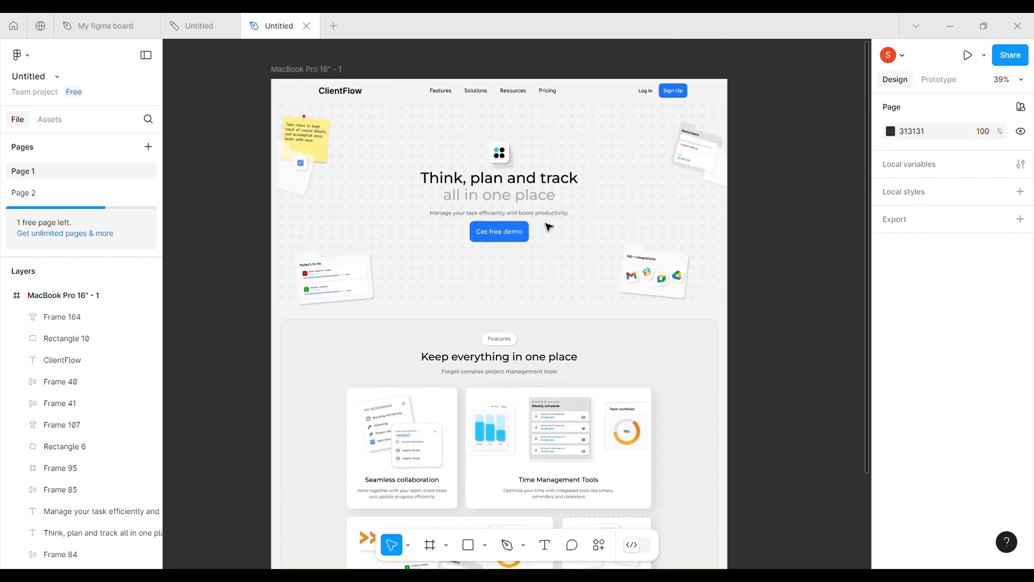
pyautogui.scroll(-1, 549, 227)
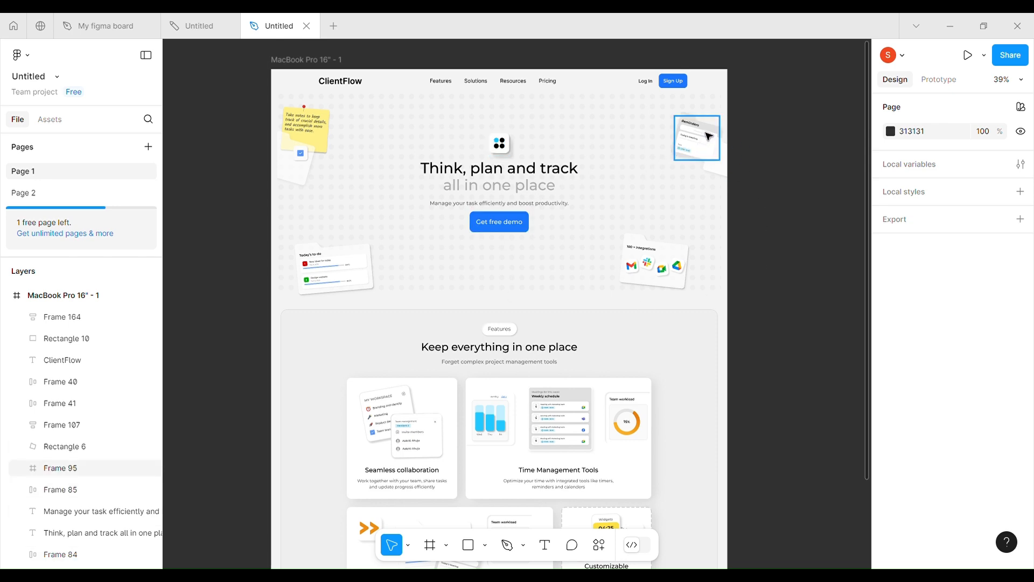
pyautogui.scroll(1, 683, 127)
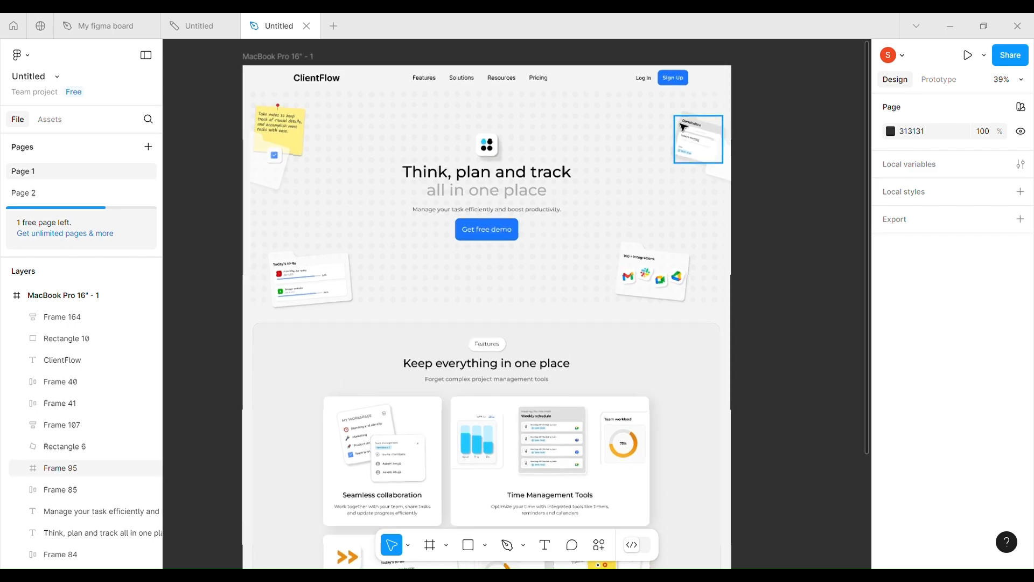
pyautogui.scroll(3, 683, 126)
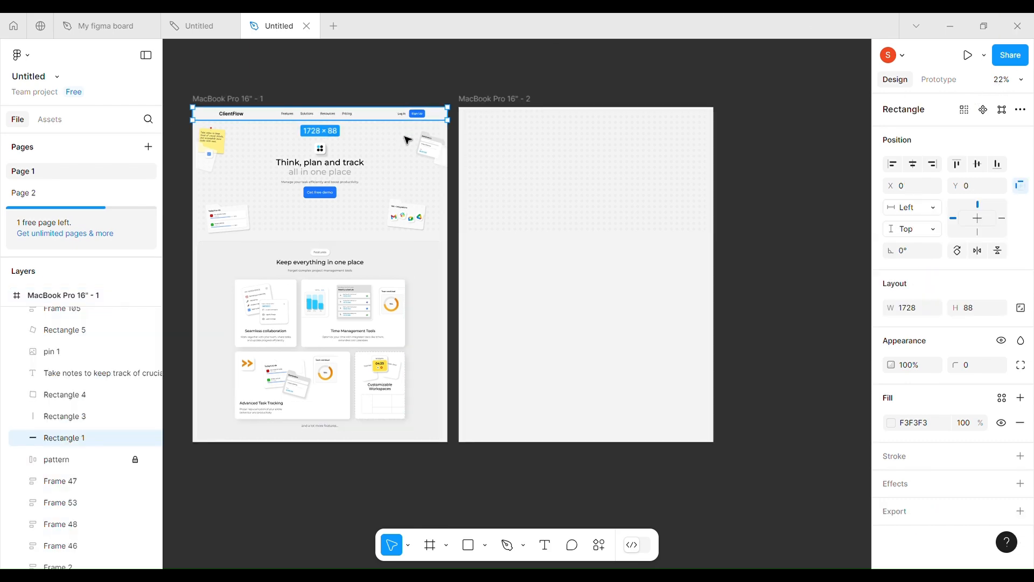
# - Paste a copy of the 1728 × 88 header background rectangle into the MacBook Pro 16" - 2 frame
pyautogui.click(493, 118)
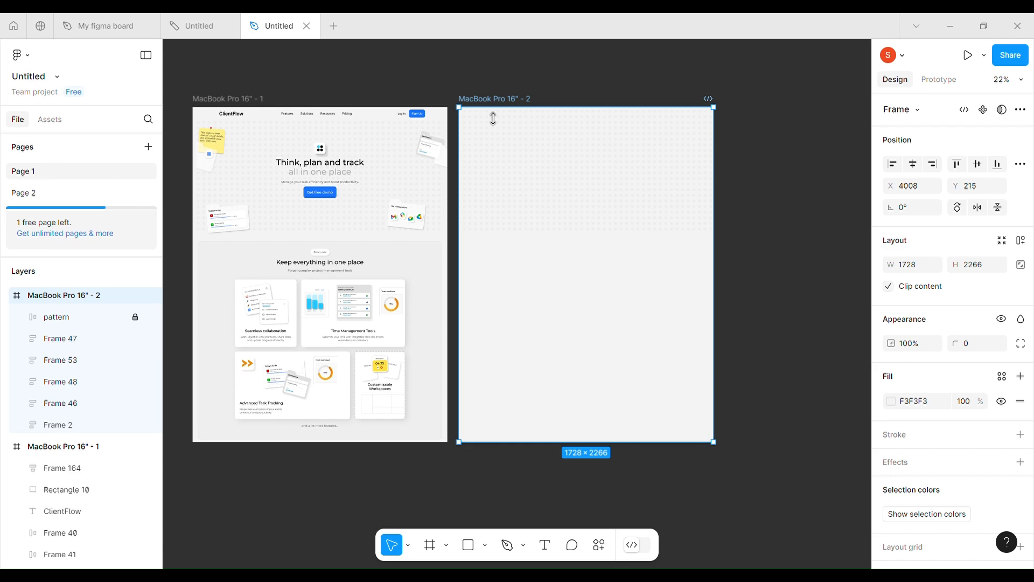
pyautogui.click(494, 118)
pyautogui.scroll(-1, 547, 136)
pyautogui.press('Escape')
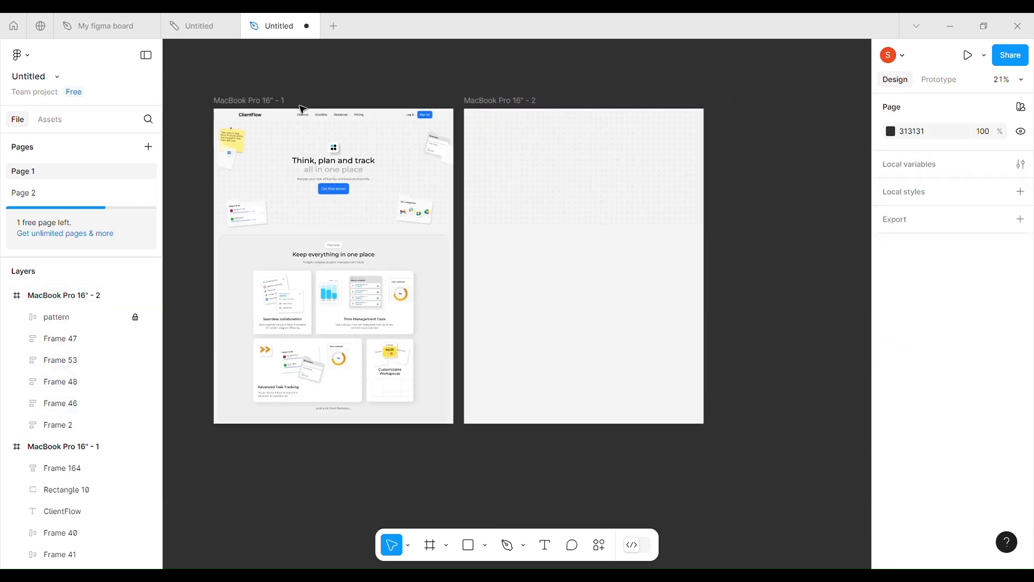
pyautogui.moveTo(202, 117); pyautogui.dragTo(445, 119)
pyautogui.click(491, 88)
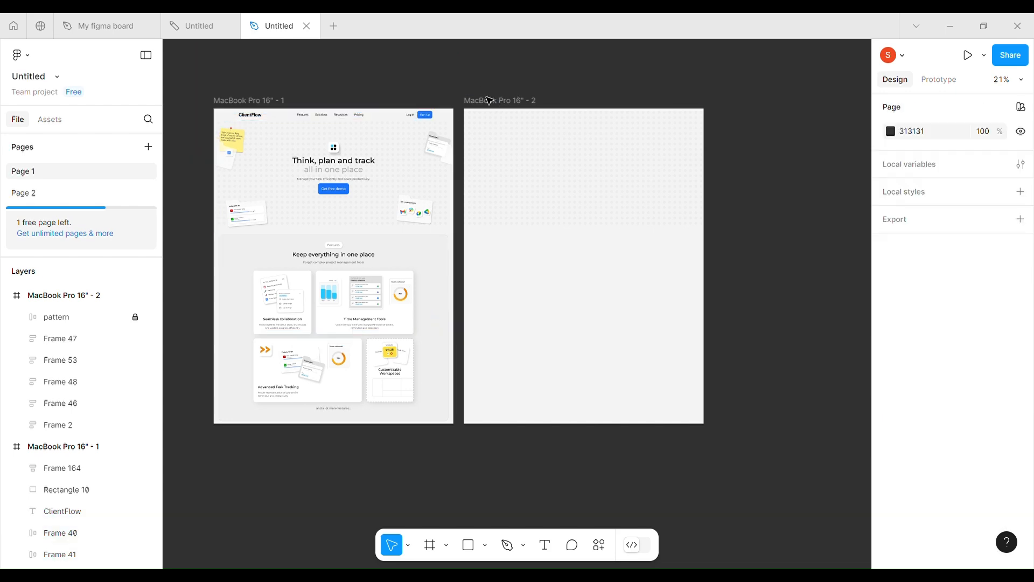
pyautogui.click(446, 110)
pyautogui.click(518, 102)
pyautogui.hotkey('ctrl', 'v')
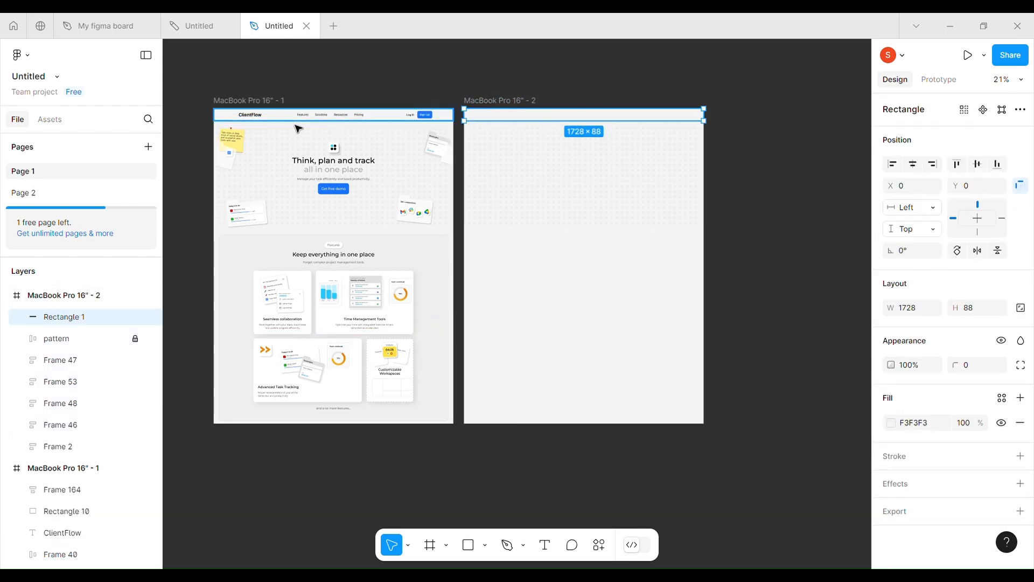
# - Copy the ClientFlow logo, navigation links and Log In/Sign Up group from the first frame into MacBook Pro 16" - 2
pyautogui.click(255, 116)
pyautogui.keyDown('shift'); pyautogui.click(345, 116); pyautogui.keyUp('shift')
pyautogui.keyDown('shift'); pyautogui.click(431, 117); pyautogui.keyUp('shift')
pyautogui.hotkey('ctrl', 'c')
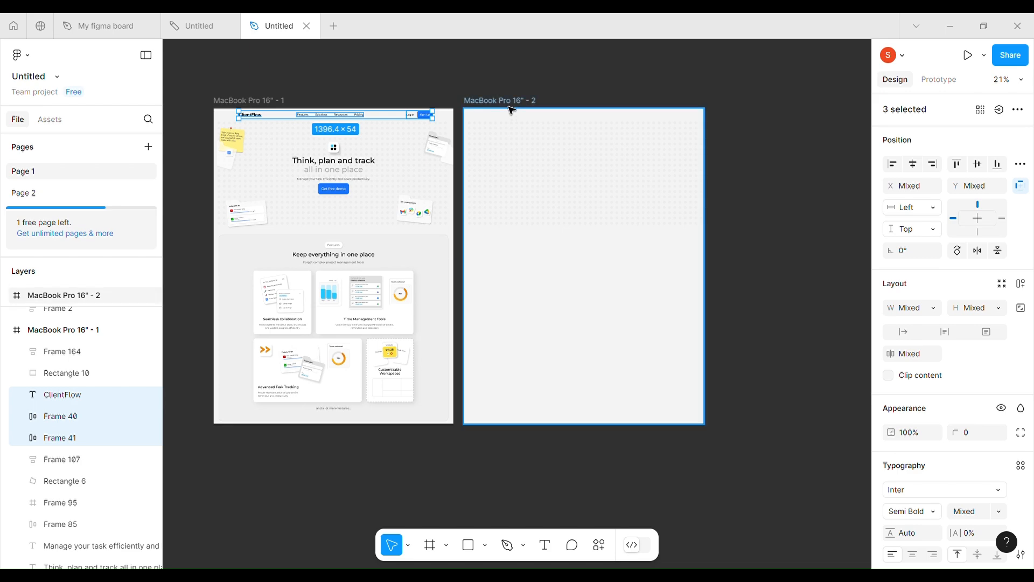
pyautogui.click(509, 103)
pyautogui.hotkey('ctrl', 'v')
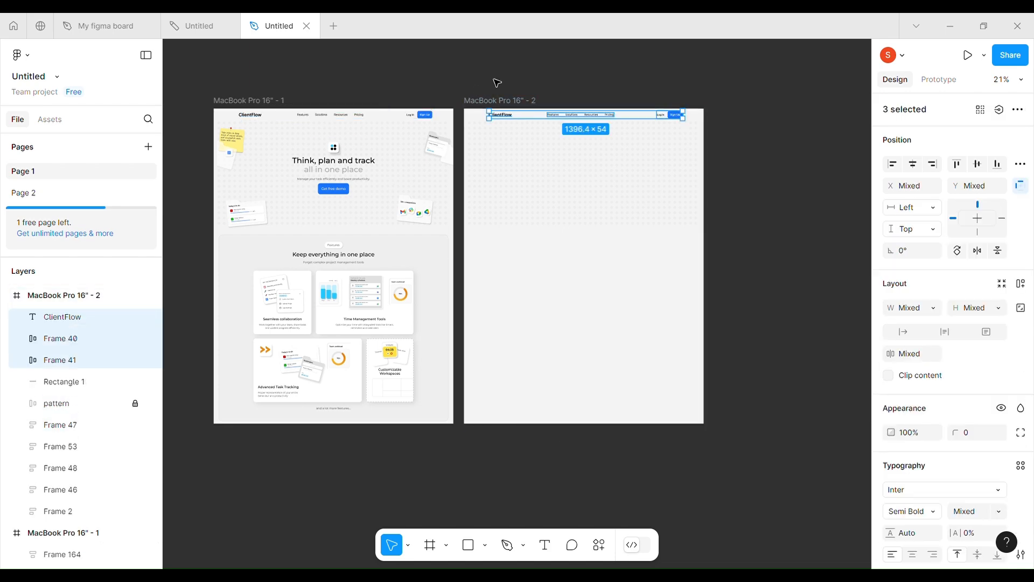
pyautogui.click(748, 70)
# - Keep the copied ClientFlow logo constrained to Left and set the navigation links' horizontal and vertical constraints to Center
pyautogui.click(501, 115)
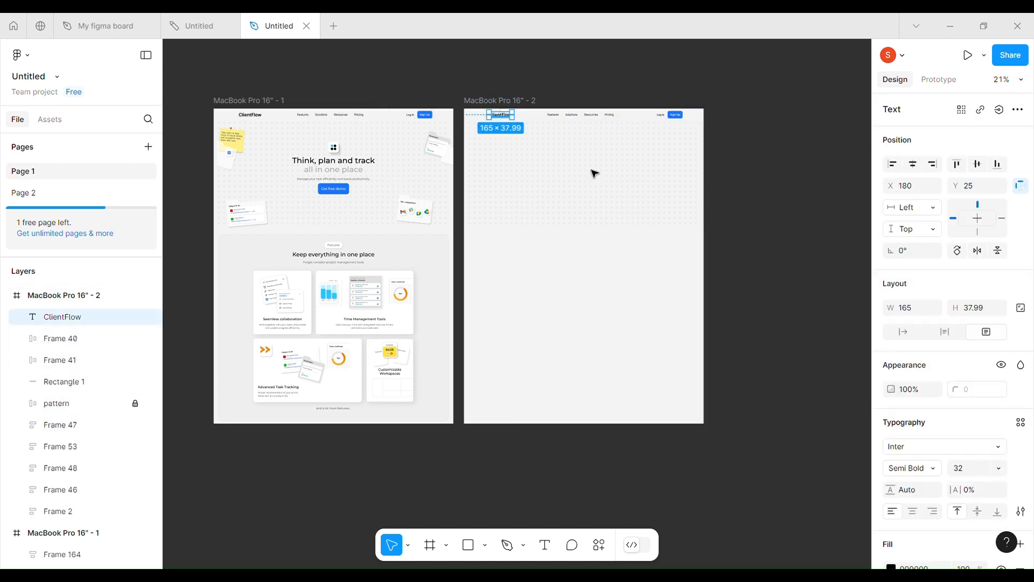
pyautogui.click(916, 209)
pyautogui.click(906, 208)
pyautogui.click(580, 115)
pyautogui.click(912, 207)
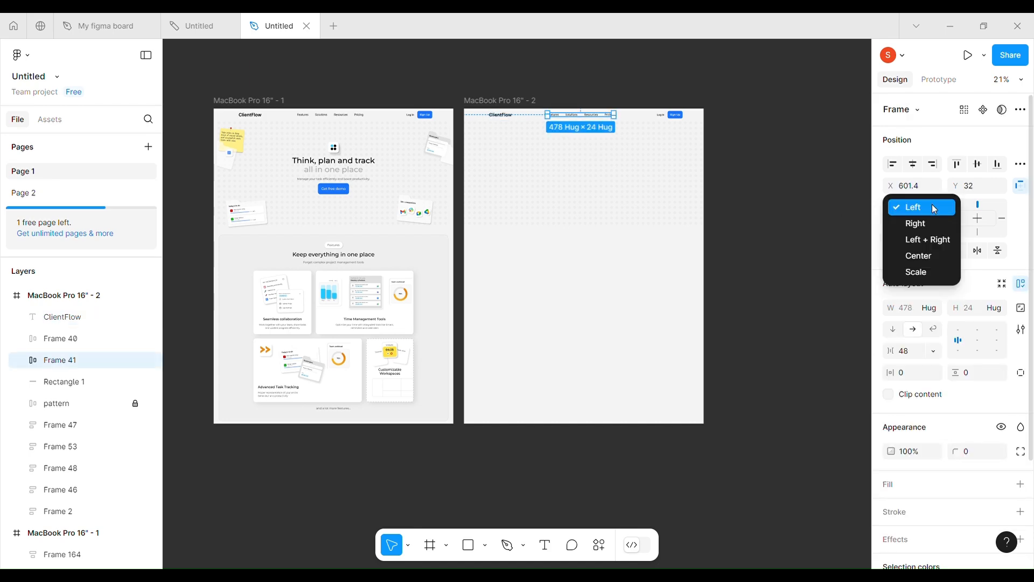
pyautogui.click(919, 255)
pyautogui.click(923, 229)
pyautogui.click(918, 277)
# - Set the horizontal constraint of the copied Log In/Sign Up group to Right
pyautogui.click(671, 115)
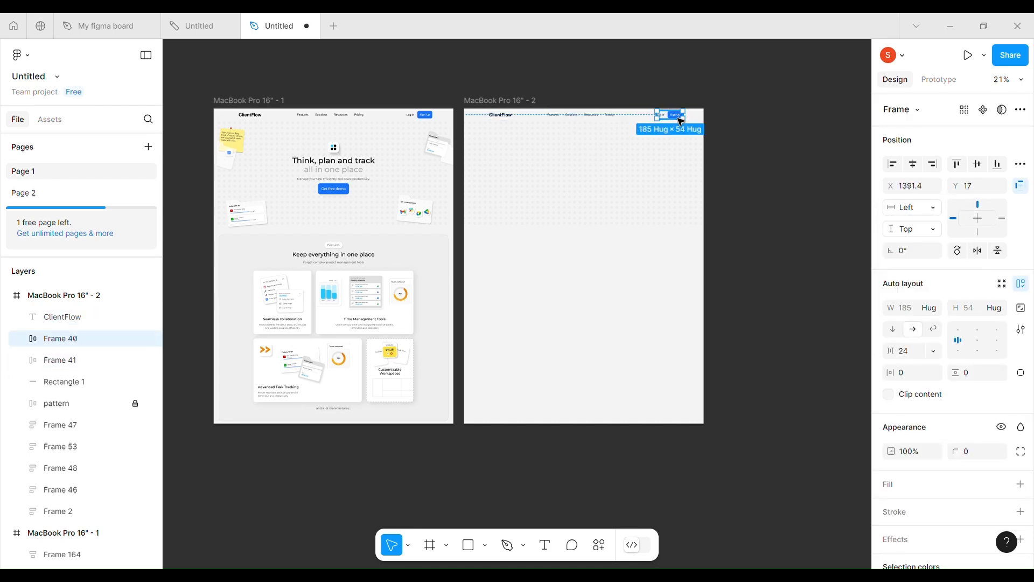
pyautogui.click(912, 208)
pyautogui.press('Return')
# - Wrap the copied ClientFlow logo, navigation links and Log In/Sign Up group in a plain frame without auto layout
pyautogui.scroll(5, 610, 127)
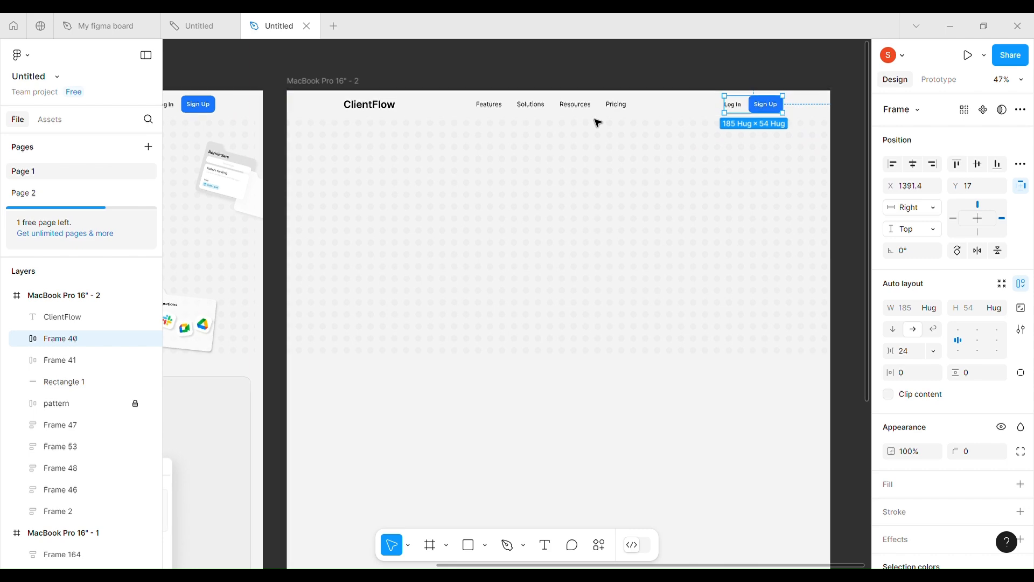
pyautogui.hscroll(-2, 604, 122)
pyautogui.keyDown('shift'); pyautogui.click(417, 104); pyautogui.keyUp('shift')
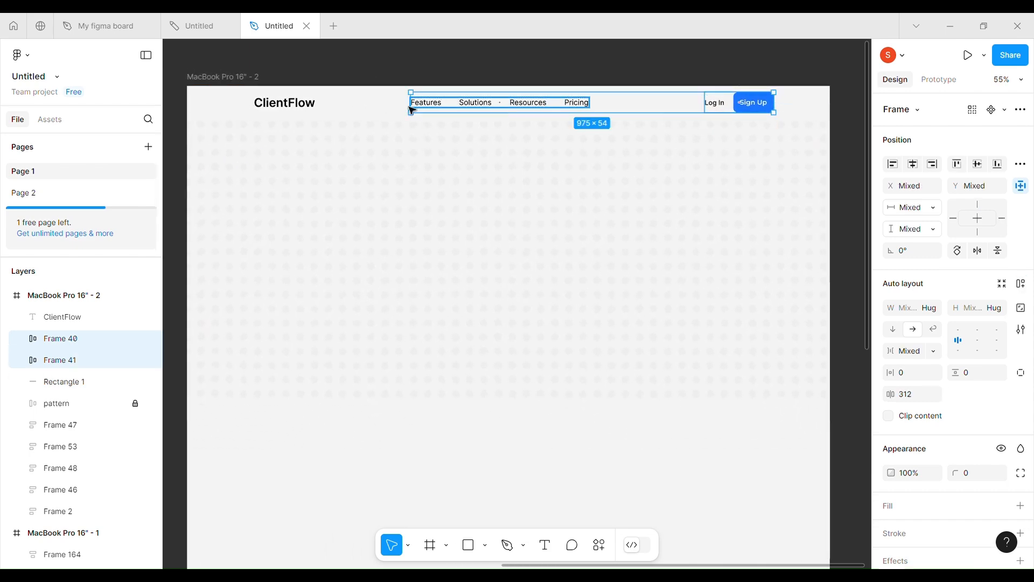
pyautogui.keyDown('shift'); pyautogui.click(284, 103); pyautogui.keyUp('shift')
pyautogui.hotkey('shift', 'a')
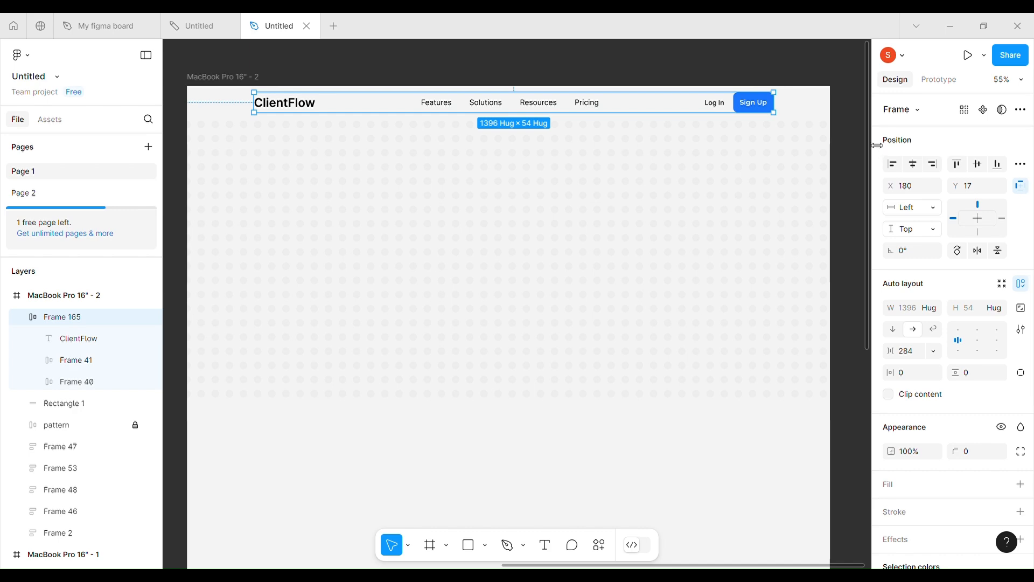
pyautogui.hotkey('ctrl', 'z')
pyautogui.rightClick(527, 105)
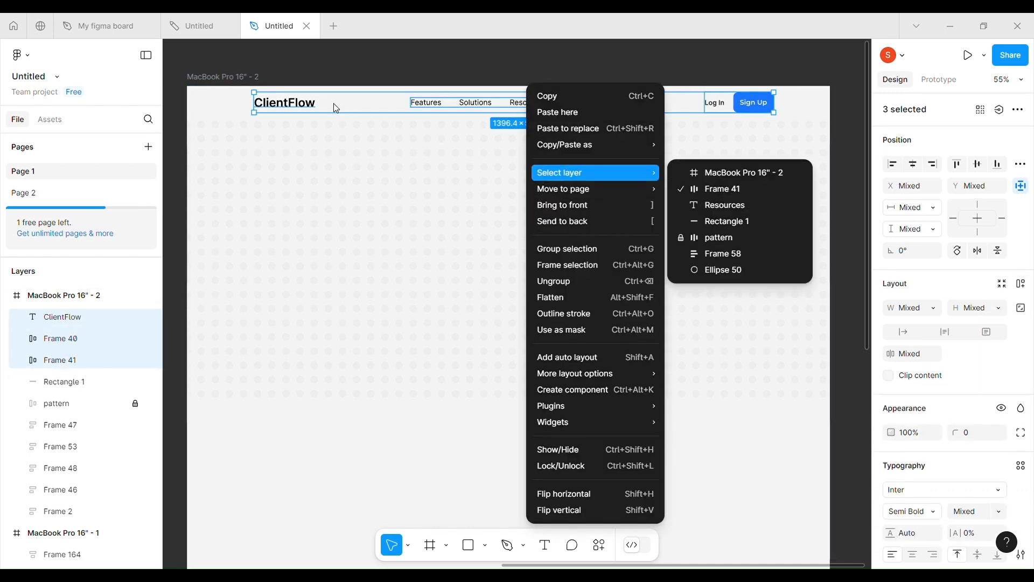
pyautogui.click(319, 102)
pyautogui.rightClick(283, 106)
pyautogui.click(339, 265)
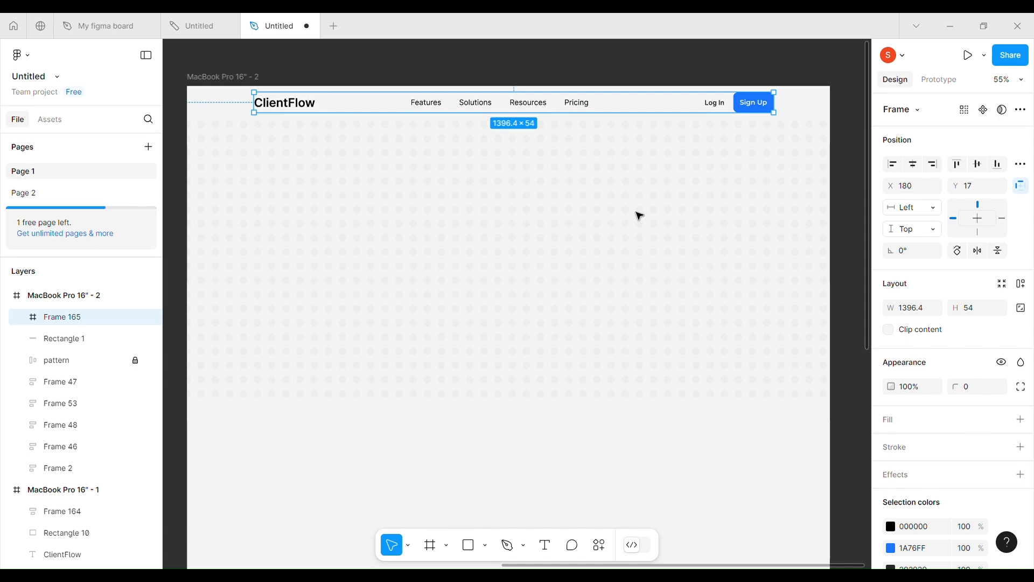
# - Enclose the header content frame and its background rectangle together in one frame
pyautogui.keyDown('shift'); pyautogui.click(803, 113); pyautogui.keyUp('shift')
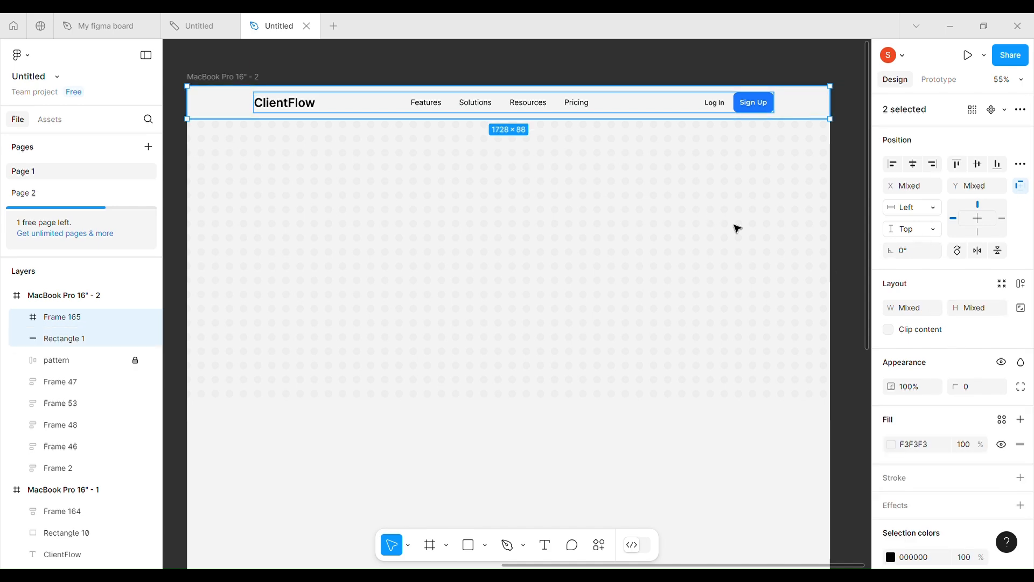
pyautogui.rightClick(809, 104)
pyautogui.click(854, 275)
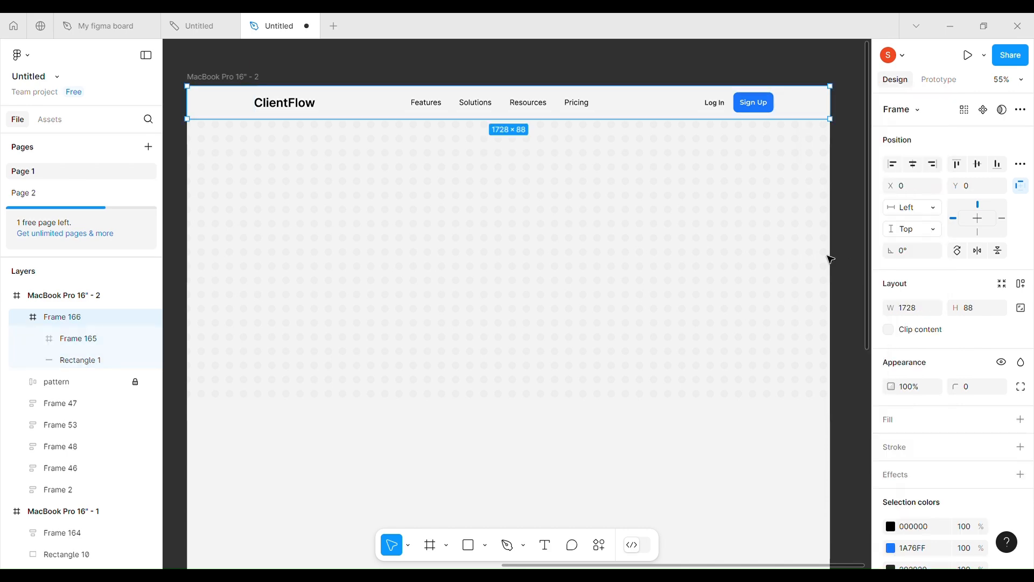
pyautogui.click(848, 216)
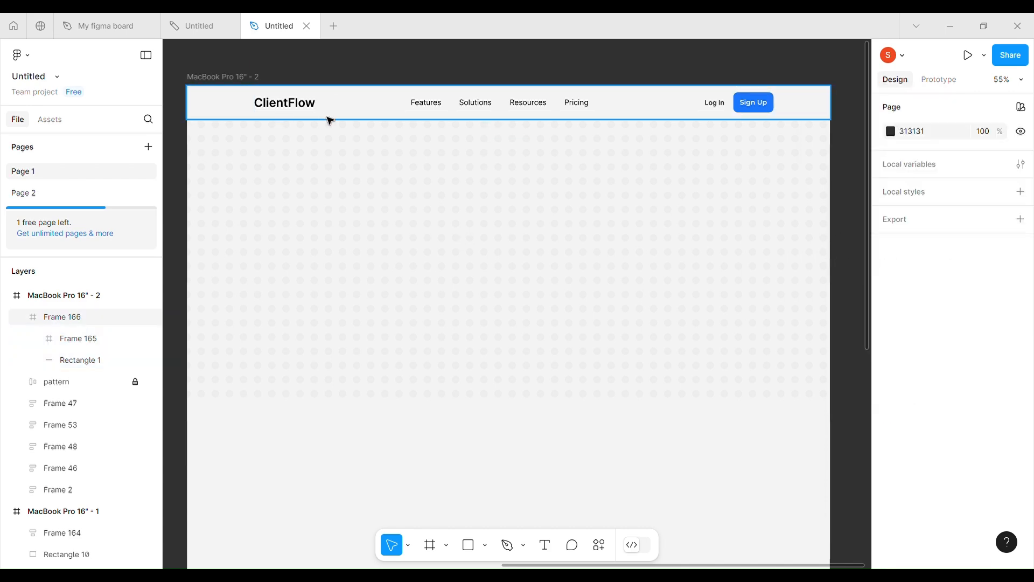
# - Copy the hero icon, headline, subtitle and Get free demo button from the first frame into MacBook Pro 16" - 2
pyautogui.scroll(-3, 328, 119)
pyautogui.hscroll(-4, 328, 118)
pyautogui.click(300, 155)
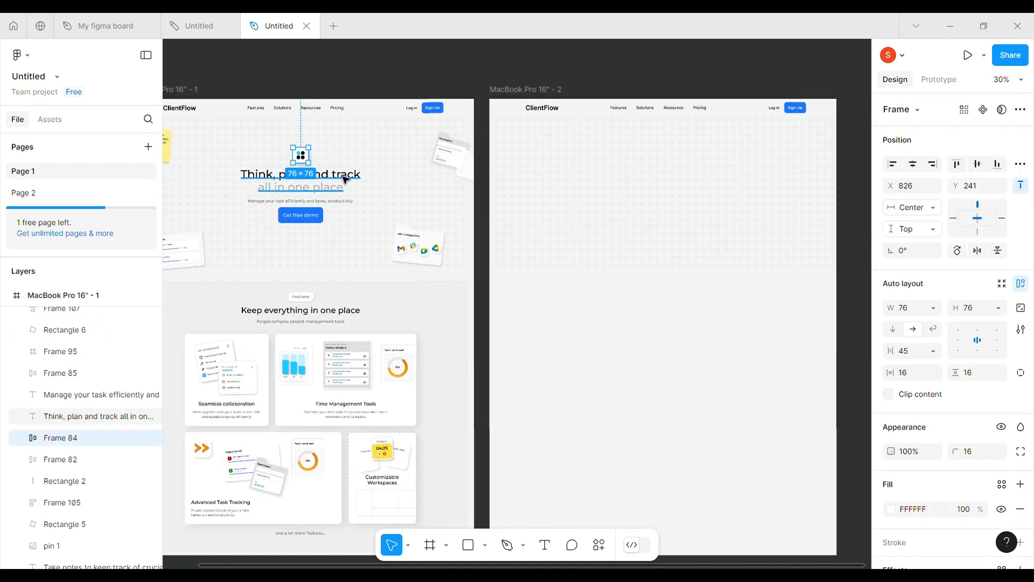
pyautogui.keyDown('shift'); pyautogui.click(272, 186); pyautogui.keyUp('shift')
pyautogui.keyDown('shift'); pyautogui.click(269, 207); pyautogui.keyUp('shift')
pyautogui.keyDown('shift'); pyautogui.click(312, 220); pyautogui.keyUp('shift')
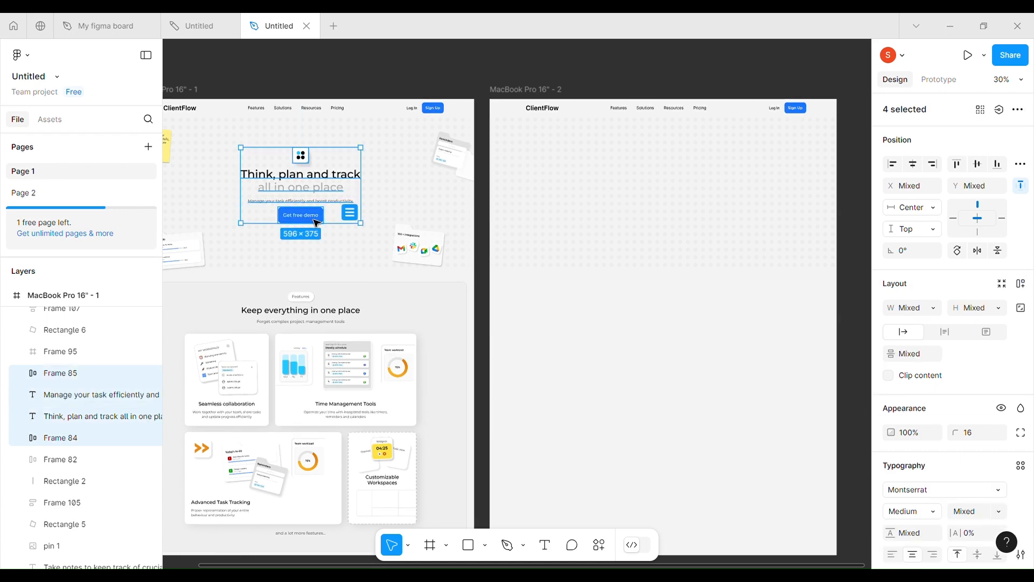
pyautogui.hscroll(4, 337, 216)
pyautogui.click(302, 97)
pyautogui.hotkey('ctrl', 'v')
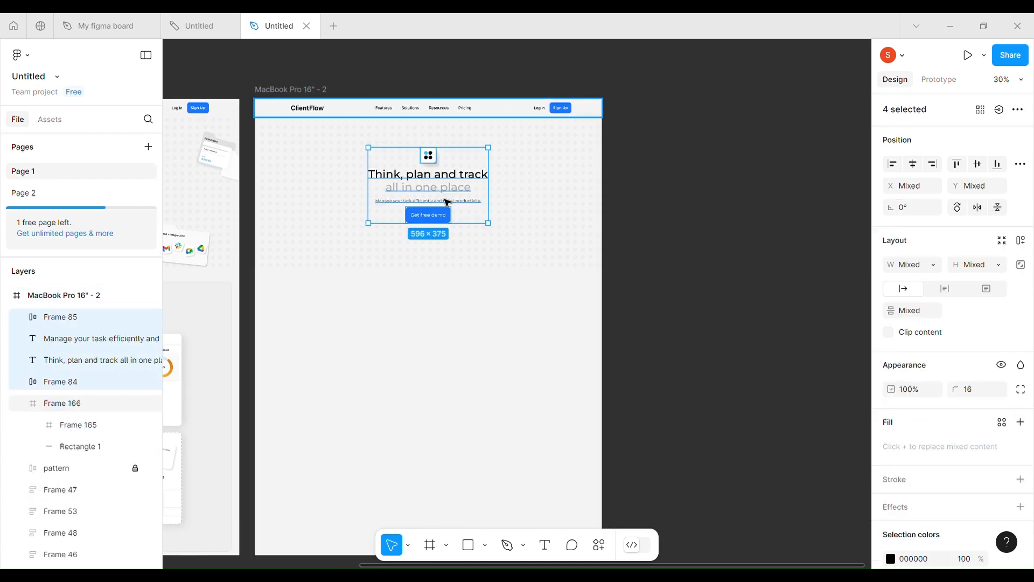
pyautogui.click(619, 169)
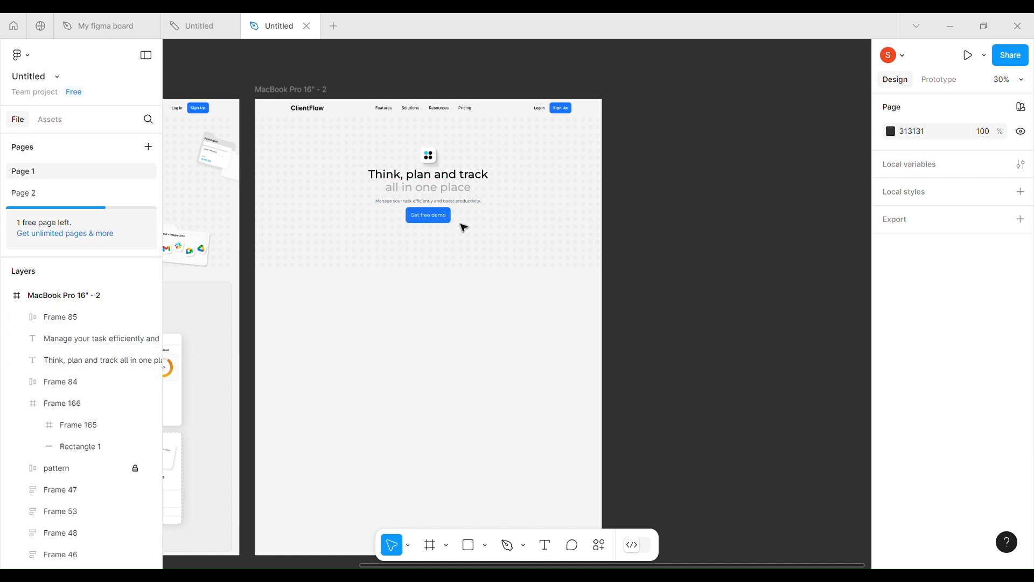
# - Inspect the constraints of the copied hero icon, subtitle and Get free demo button
pyautogui.click(429, 156)
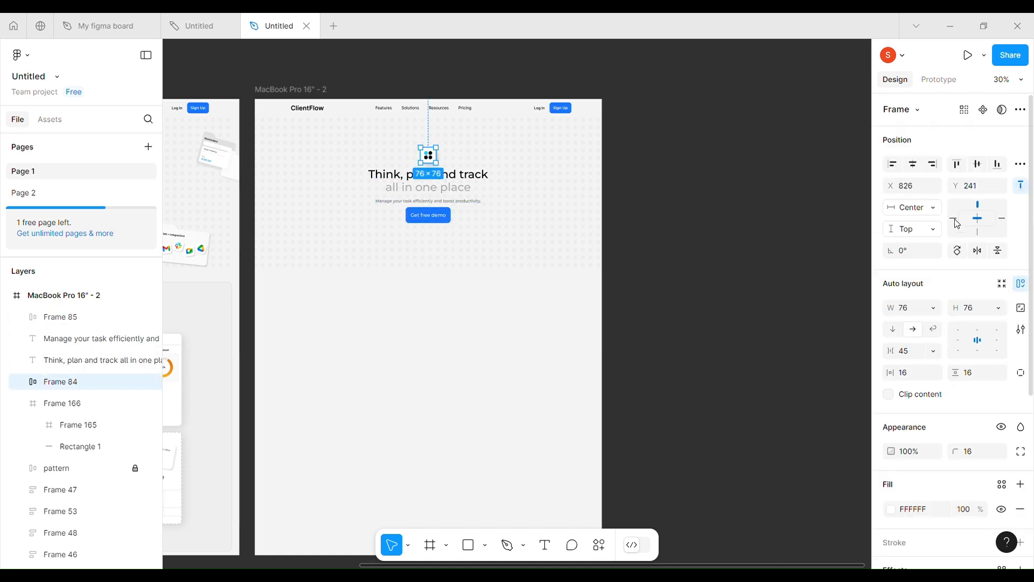
pyautogui.click(457, 188)
pyautogui.click(377, 202)
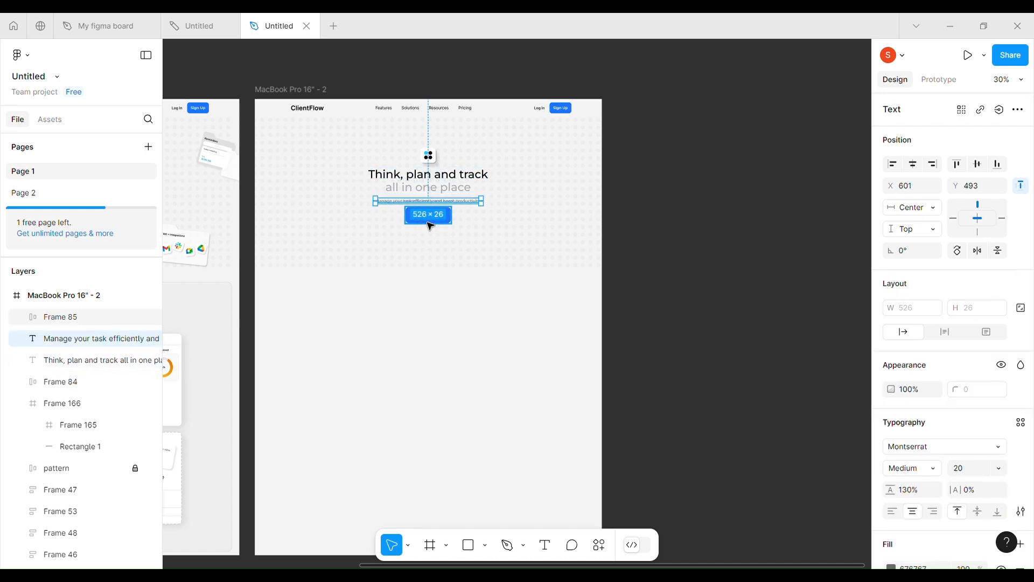
pyautogui.click(457, 224)
pyautogui.click(435, 221)
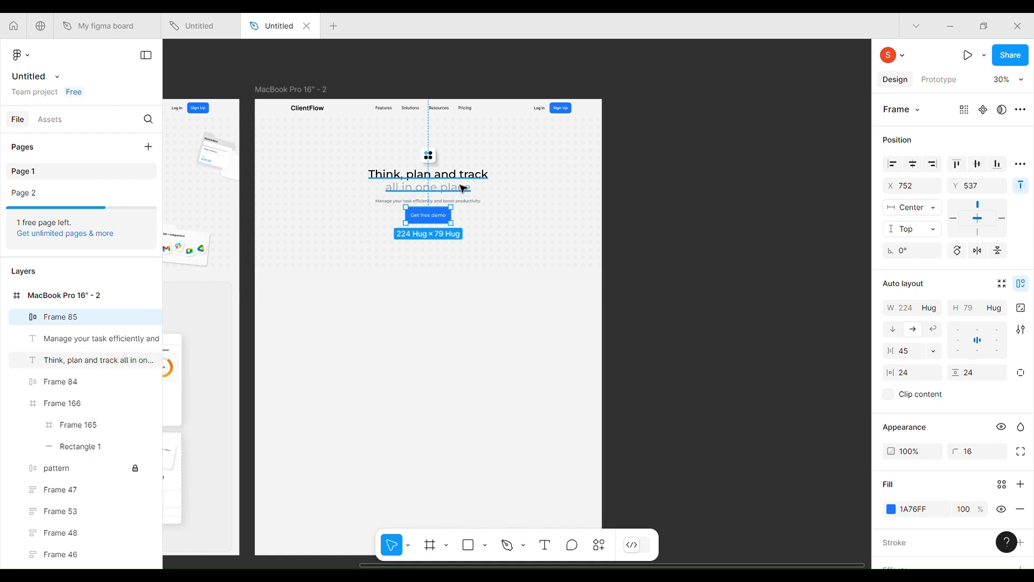
pyautogui.hscroll(-3, 463, 189)
pyautogui.hscroll(2, 538, 190)
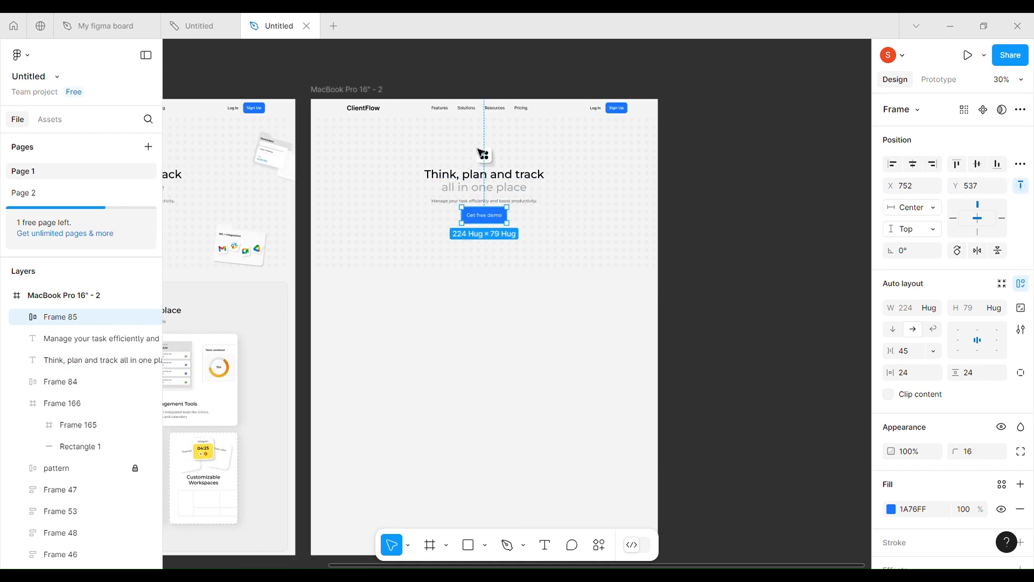
# - Place a rectangle on the empty canvas above the frames and enlarge it to about 184 × 123
pyautogui.scroll(2, 483, 154)
pyautogui.keyDown('ctrl'); pyautogui.scroll(5, 358, 171); pyautogui.keyUp('ctrl')
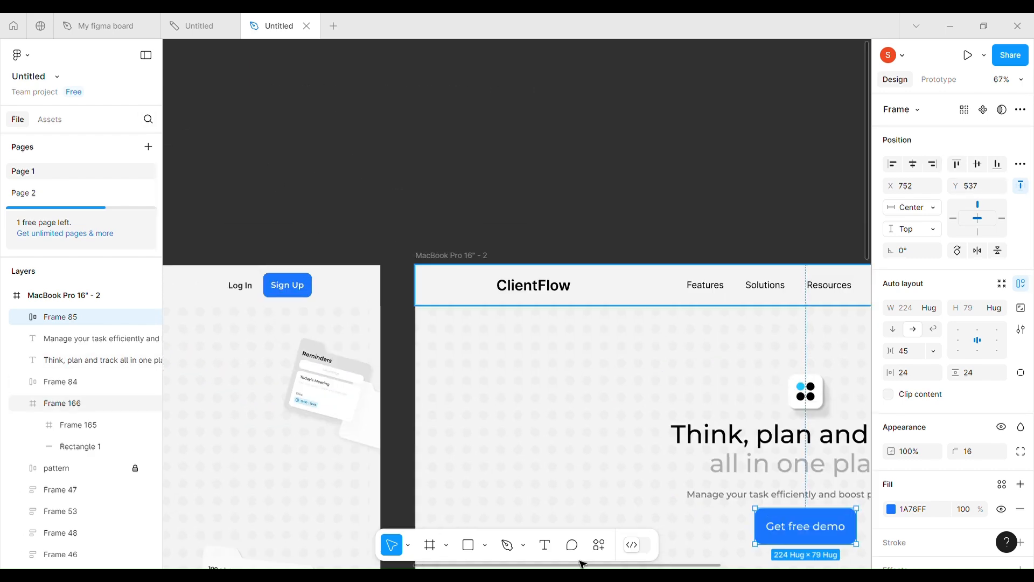
pyautogui.click(469, 544)
pyautogui.click(352, 155)
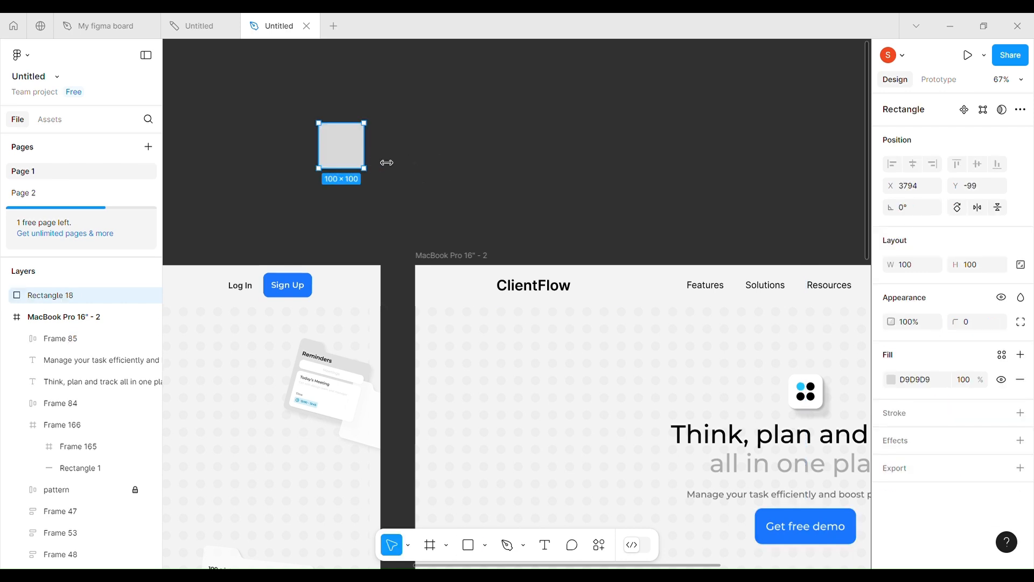
pyautogui.moveTo(386, 162); pyautogui.dragTo(413, 165)
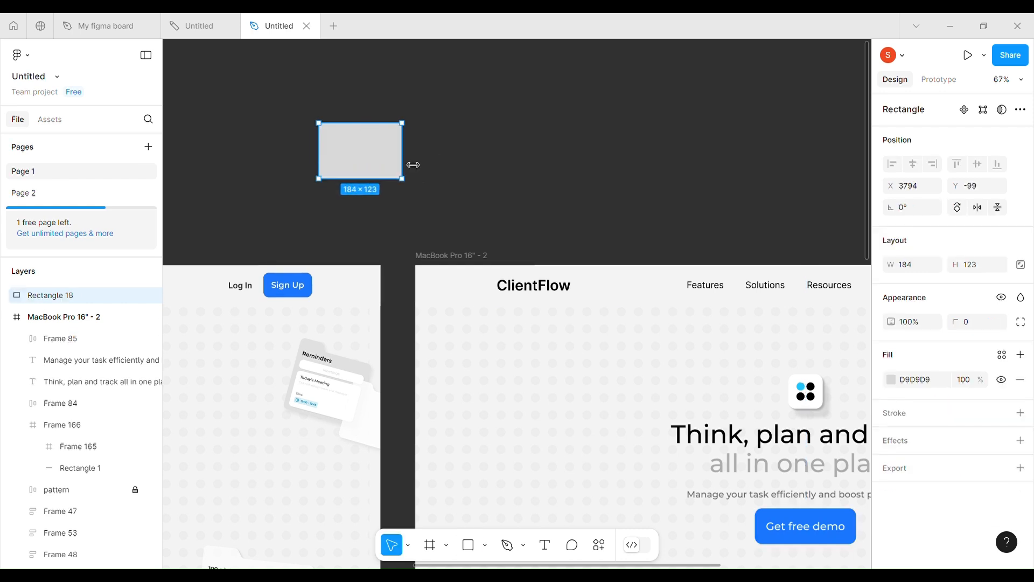
# - Duplicate the tilted Reminders card from the first frame onto the empty canvas and ungroup the copy
pyautogui.click(324, 374)
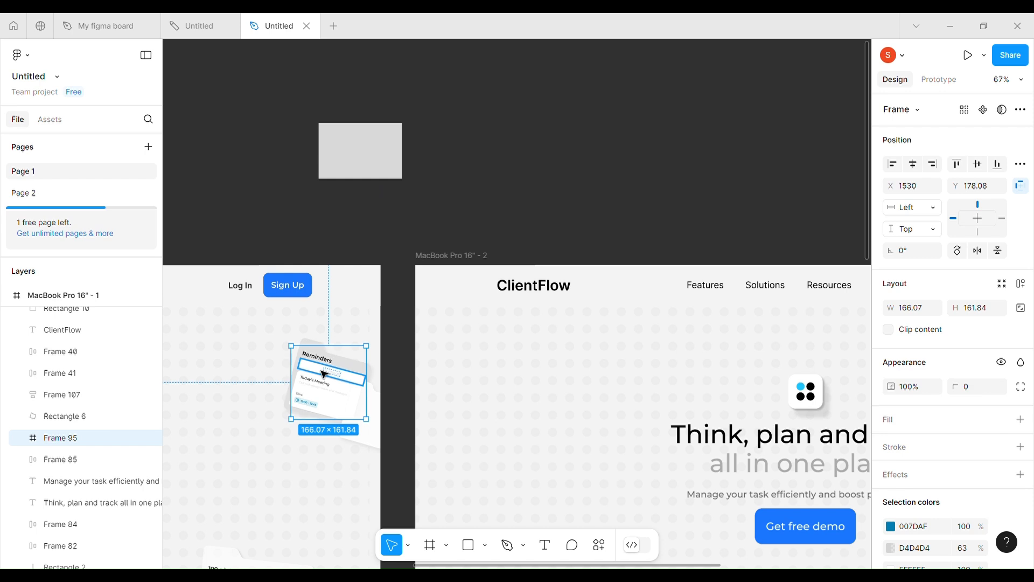
pyautogui.rightClick(542, 154)
pyautogui.click(561, 114)
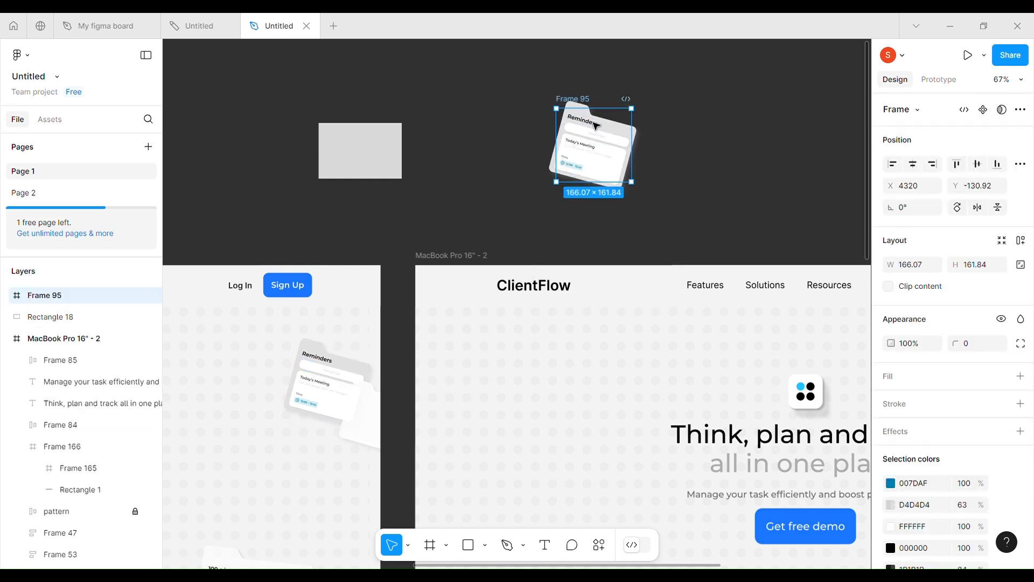
pyautogui.rightClick(598, 140)
pyautogui.click(665, 297)
pyautogui.click(702, 219)
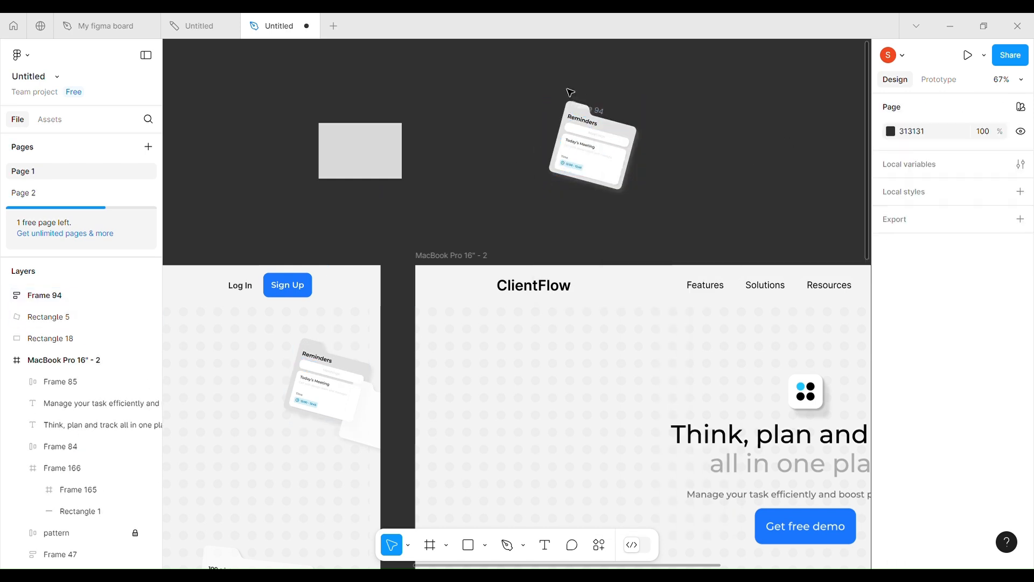
pyautogui.click(570, 106)
# - Set the grey rectangle's size to 166 × 161
pyautogui.click(379, 144)
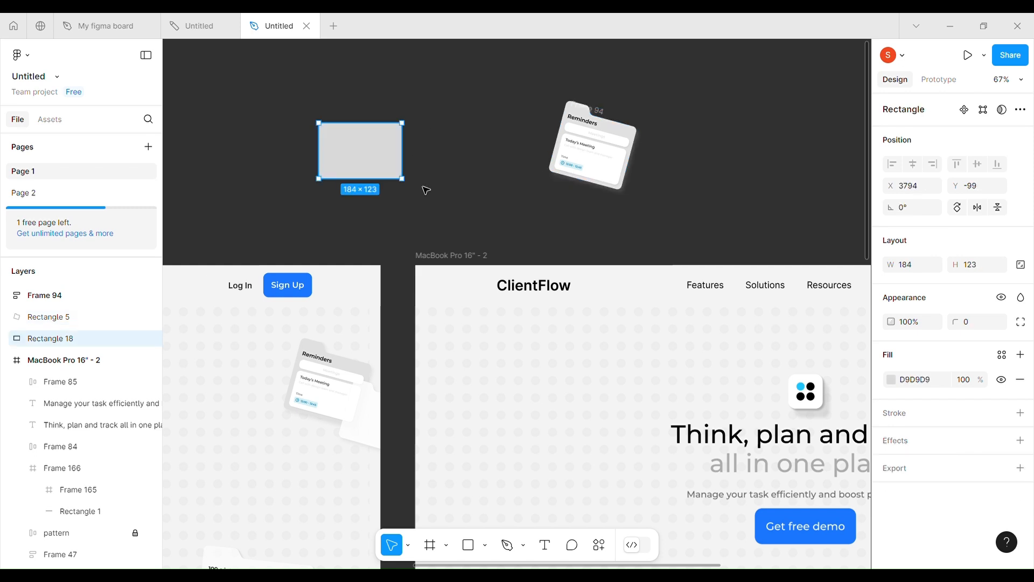
pyautogui.click(907, 265)
pyautogui.write('166')
pyautogui.click(982, 265)
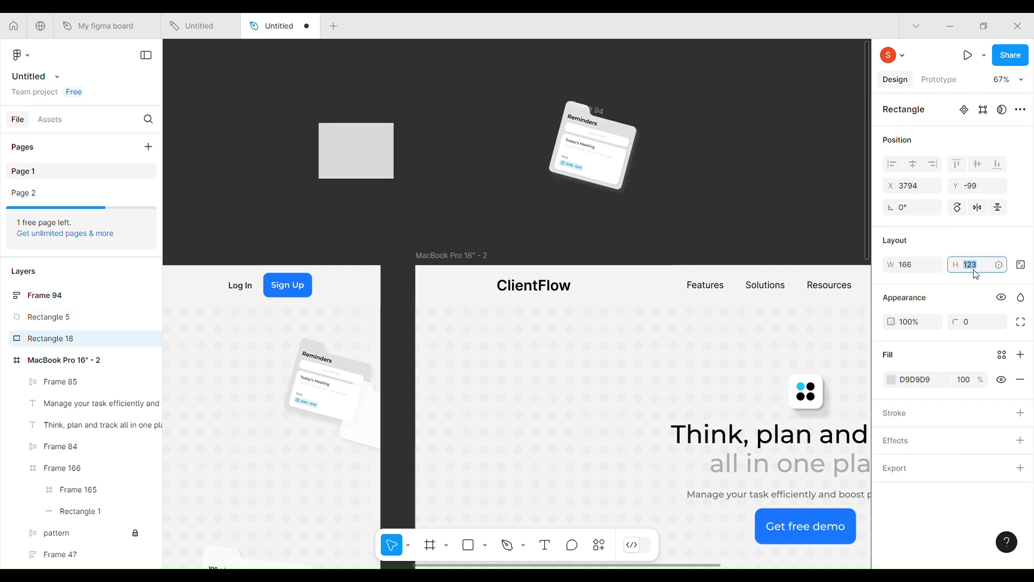
pyautogui.write('161')
pyautogui.press('Return')
# - Set the grey rectangle's size to 161 × 166, and resize it freehand to about 176 × 138
pyautogui.moveTo(406, 184)
pyautogui.mouseDown()
pyautogui.moveTo(421, 185)
pyautogui.moveTo(413, 190)
pyautogui.mouseUp()
pyautogui.click(913, 267)
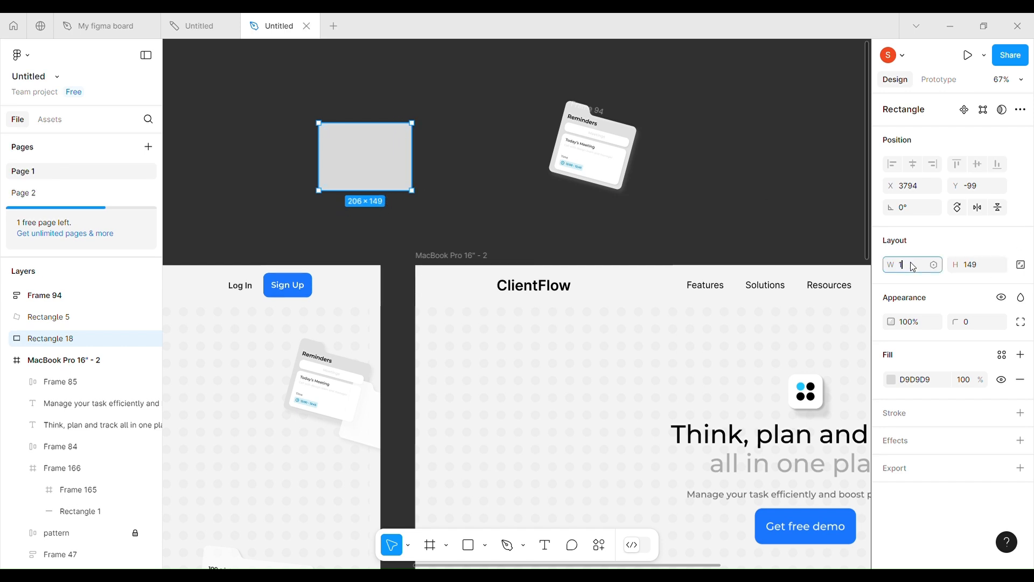
pyautogui.press('Tab')
pyautogui.write('166')
pyautogui.press('Return')
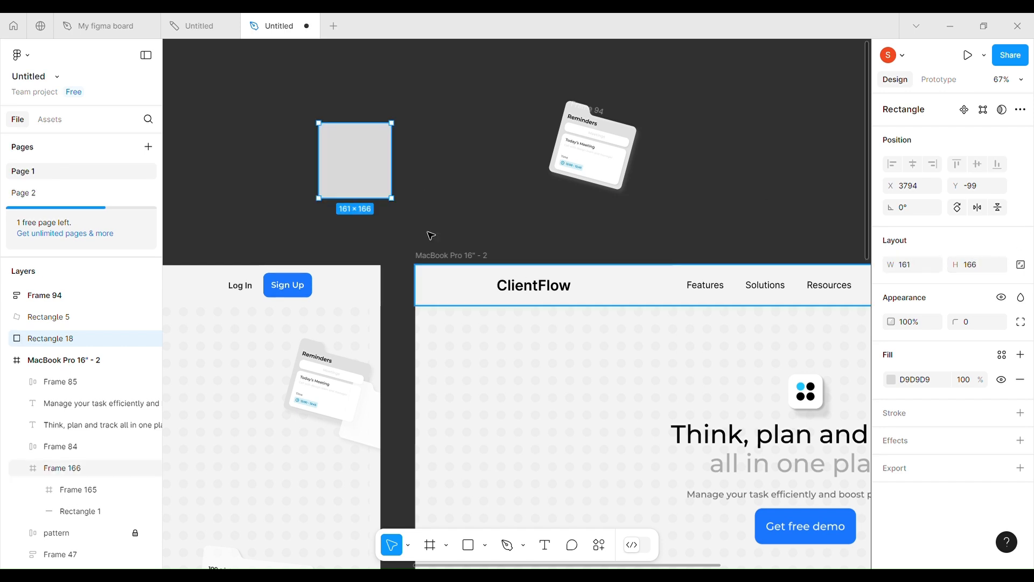
pyautogui.moveTo(353, 203); pyautogui.dragTo(399, 177)
# - Reshape the rectangle's vector points into a folder with a raised, slanted tab at the upper-left, about 176 × 137 overall
pyautogui.doubleClick(357, 142)
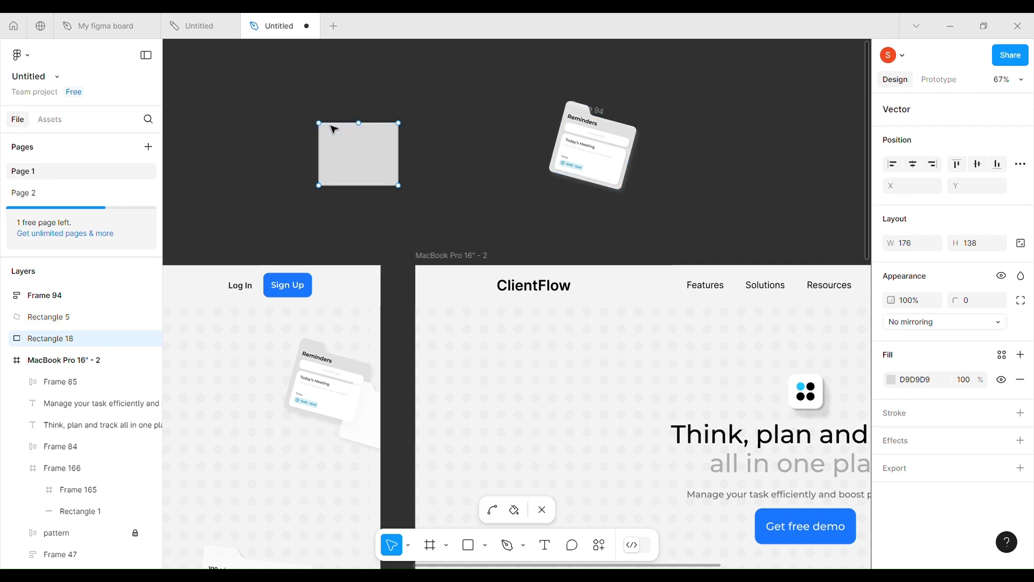
pyautogui.moveTo(360, 123); pyautogui.dragTo(344, 117)
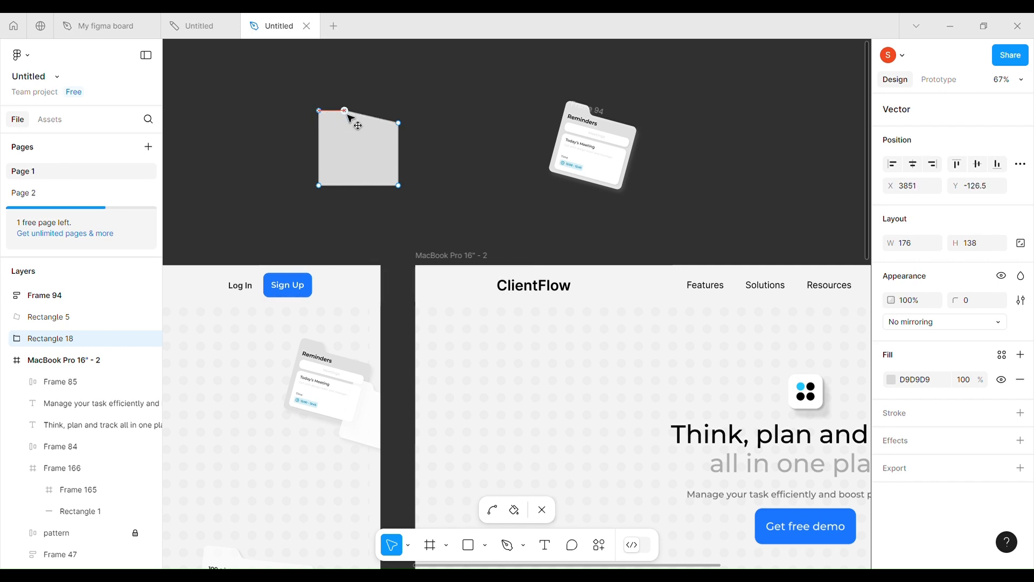
pyautogui.click(345, 111)
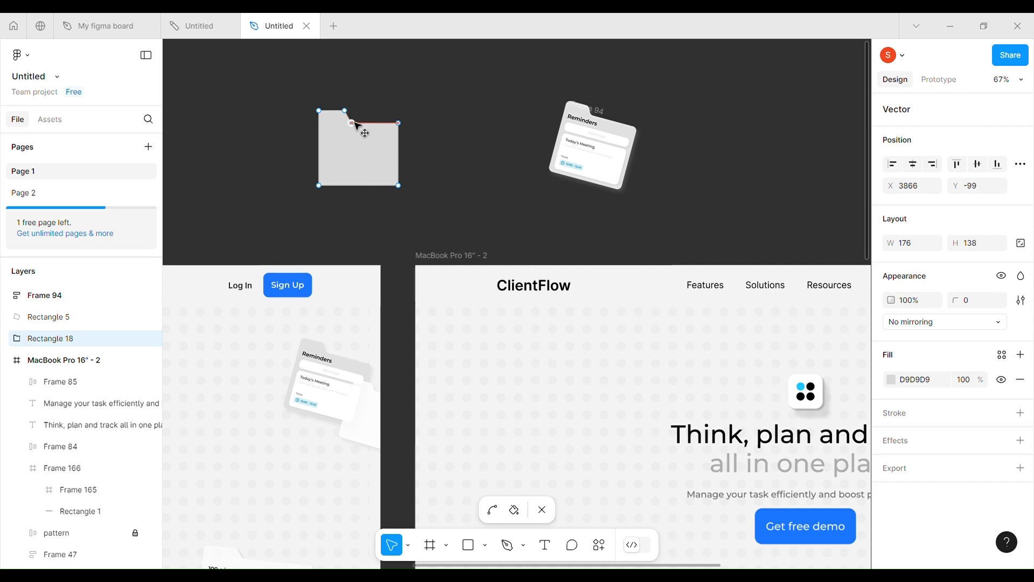
pyautogui.click(351, 122)
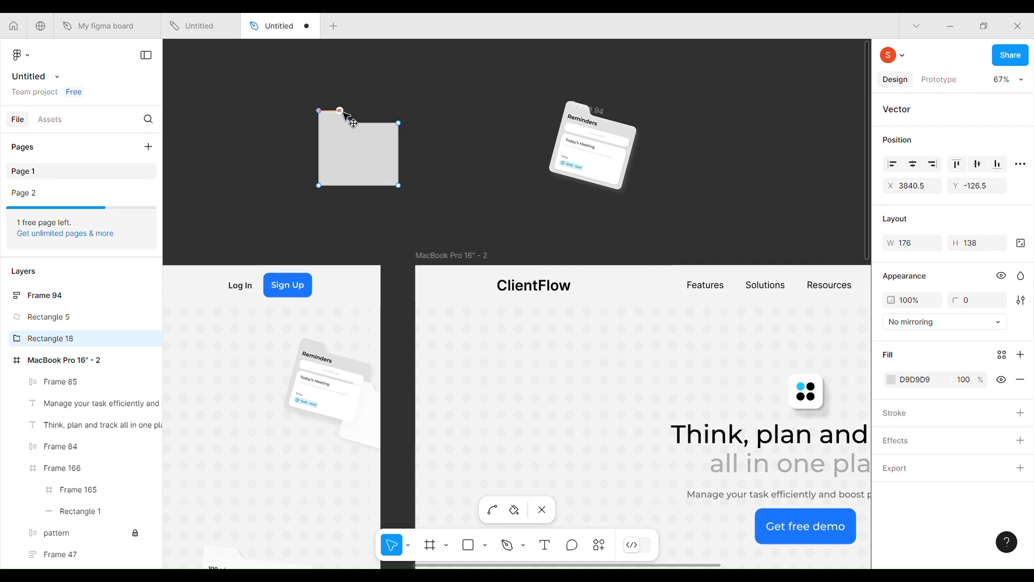
pyautogui.click(352, 123)
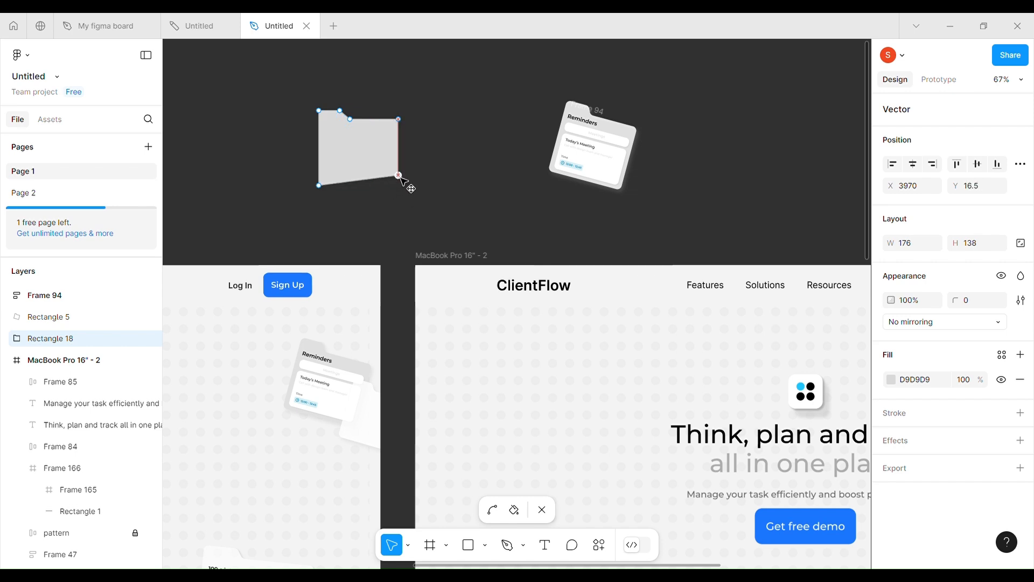
pyautogui.click(320, 185)
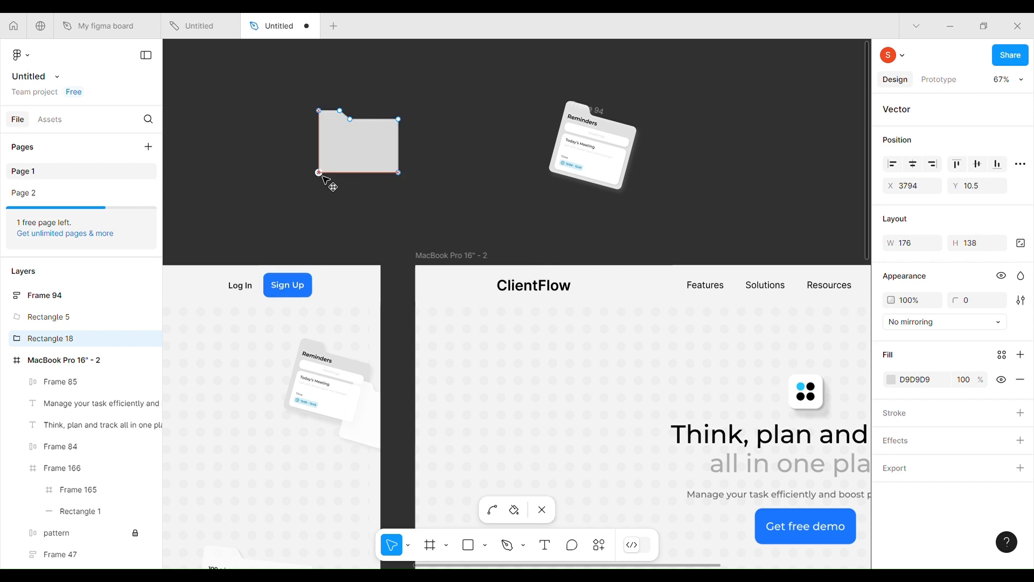
pyautogui.click(542, 509)
# - Round the folder shape's corners with a radius of 10
pyautogui.click(634, 142)
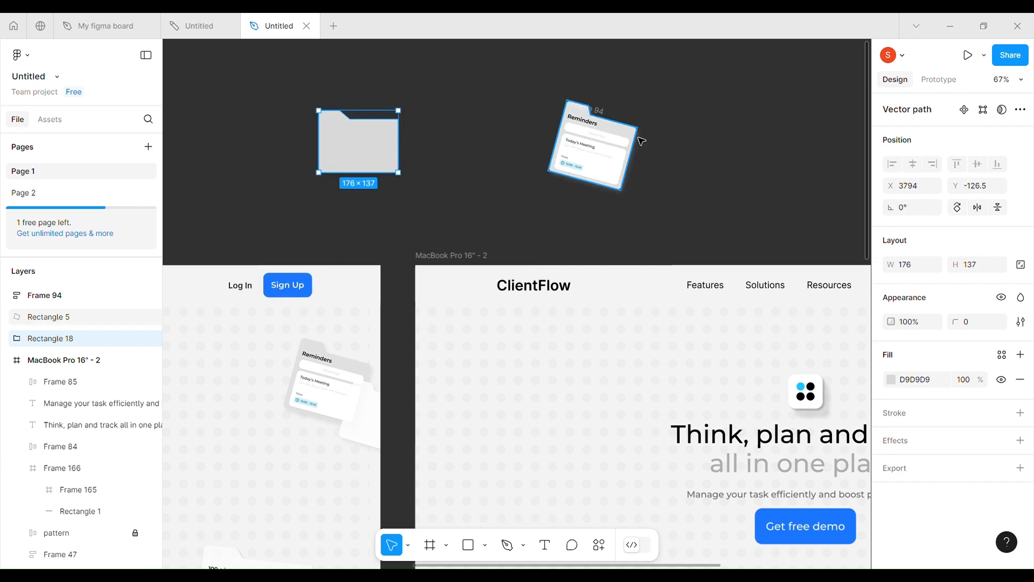
pyautogui.click(385, 152)
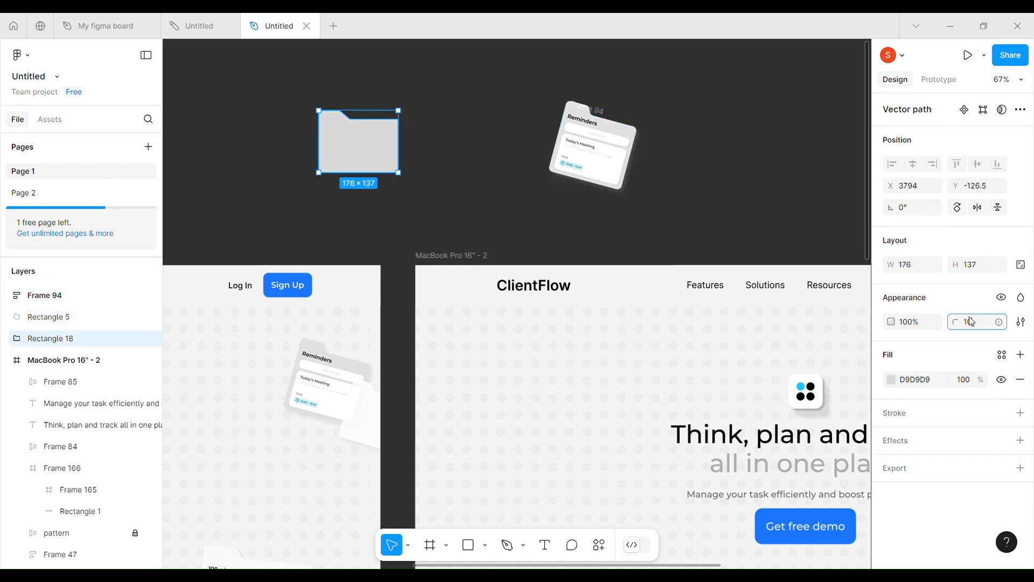
pyautogui.click(450, 168)
pyautogui.click(359, 128)
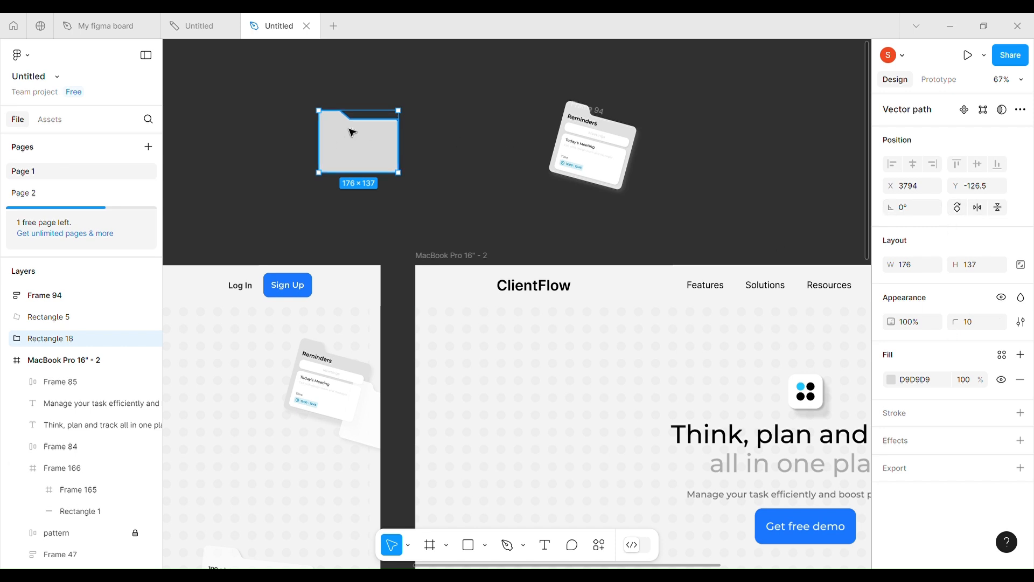
# - Set the folder shape's vector mirroring to Mirror angle and finish editing its points
pyautogui.doubleClick(355, 128)
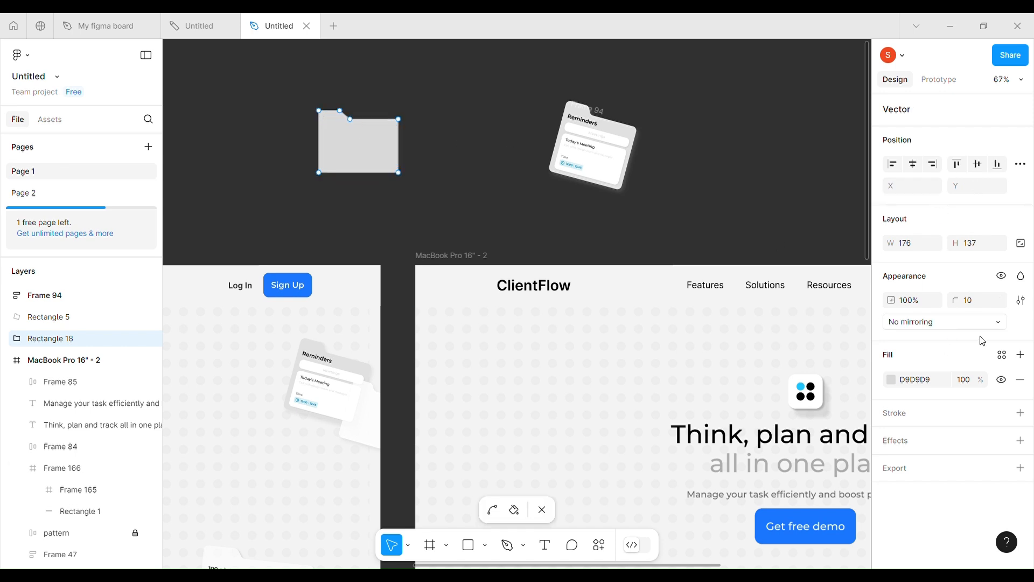
pyautogui.click(908, 323)
pyautogui.click(917, 335)
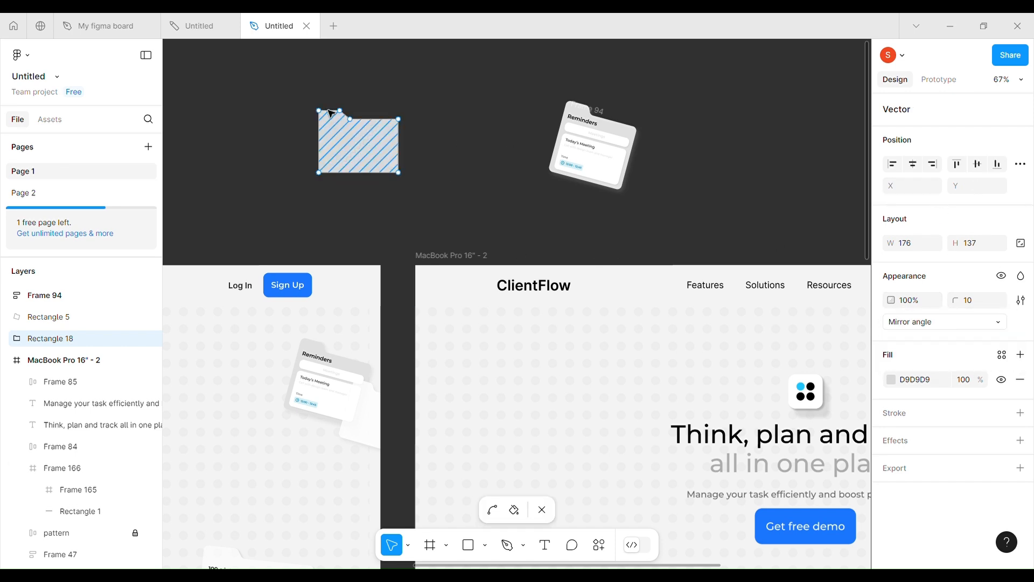
pyautogui.click(350, 119)
pyautogui.hotkey('ctrl', 'z')
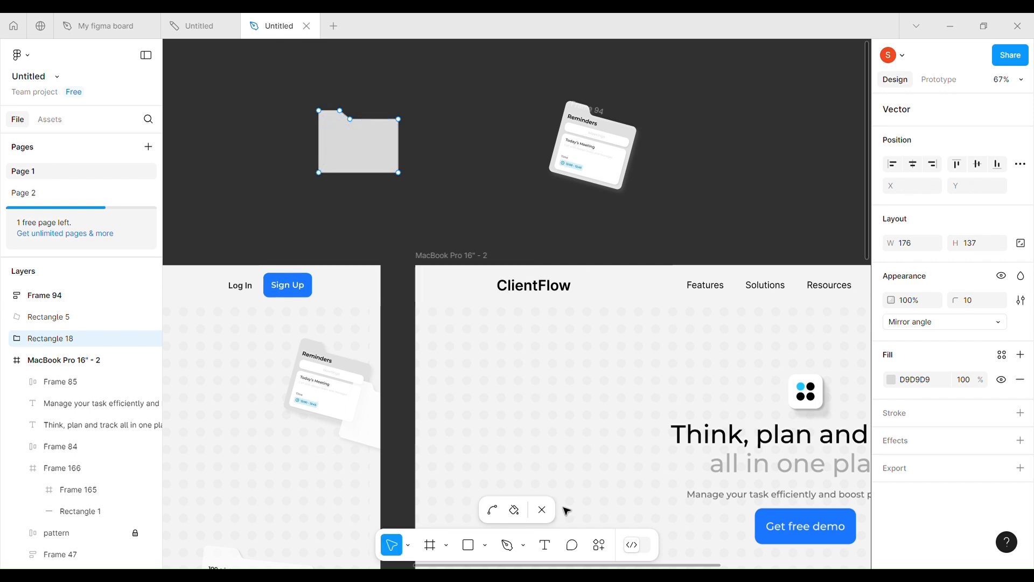
pyautogui.click(542, 510)
pyautogui.click(478, 221)
pyautogui.click(368, 142)
pyautogui.click(454, 208)
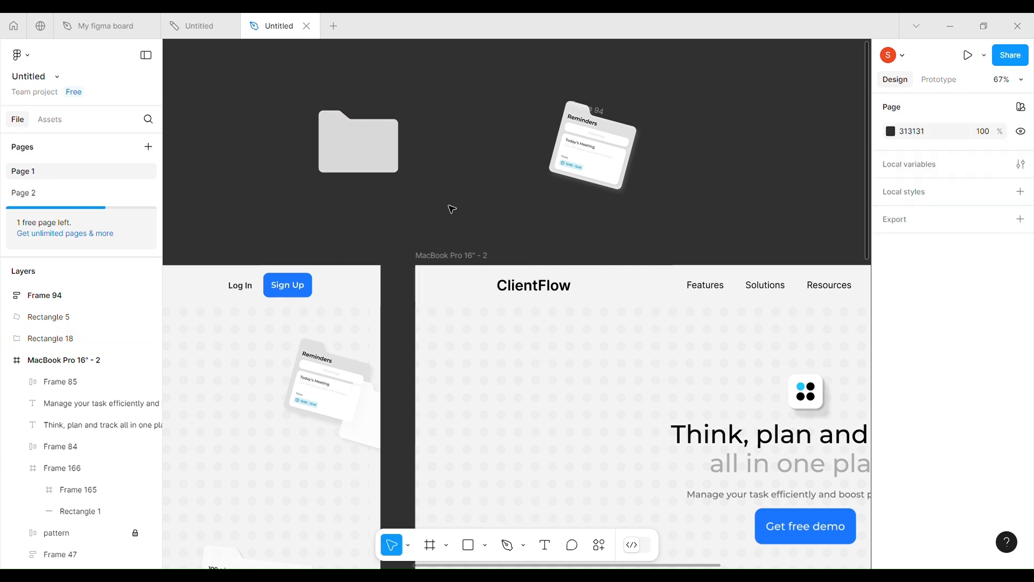
# - Examine the vector points and rounded corners around the folder shape's tab
pyautogui.doubleClick(355, 123)
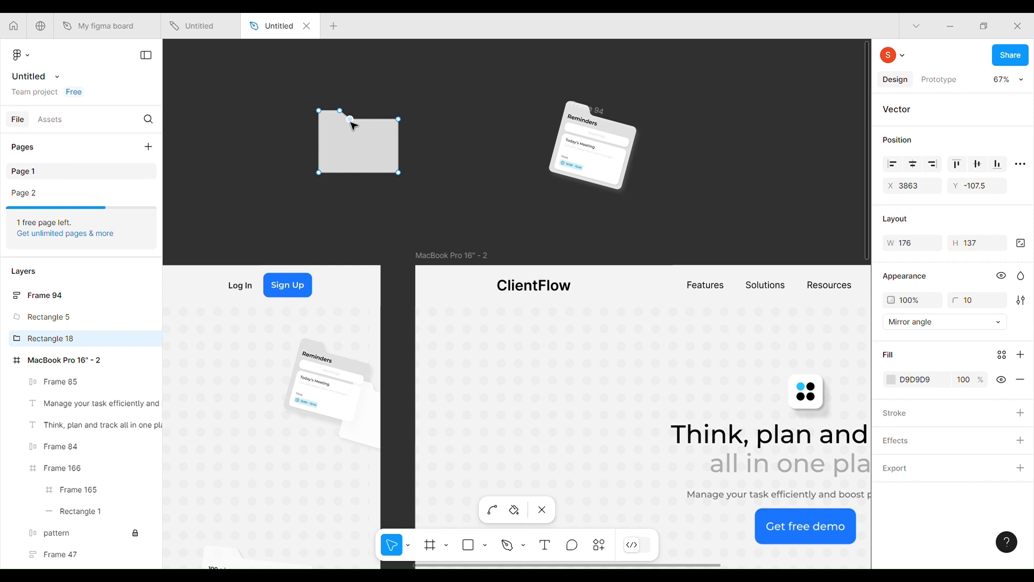
pyautogui.click(542, 510)
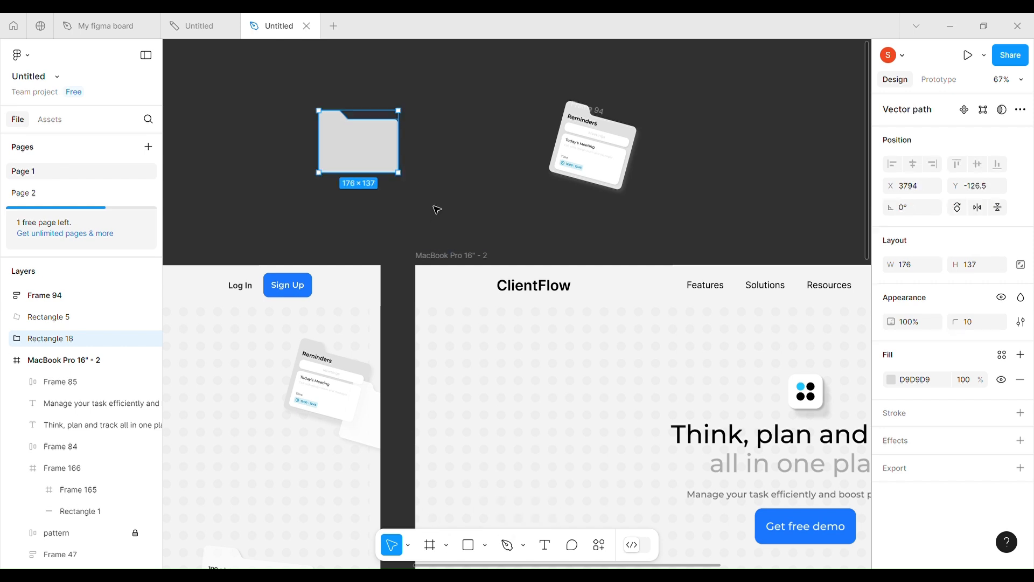
pyautogui.click(434, 208)
pyautogui.scroll(5, 349, 129)
pyautogui.doubleClick(349, 128)
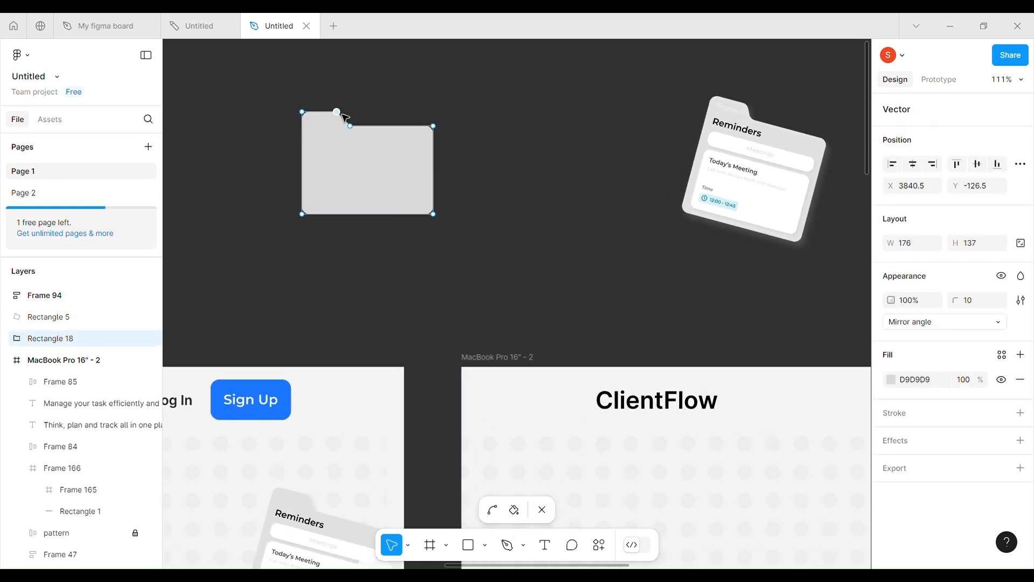
pyautogui.click(543, 510)
pyautogui.click(517, 224)
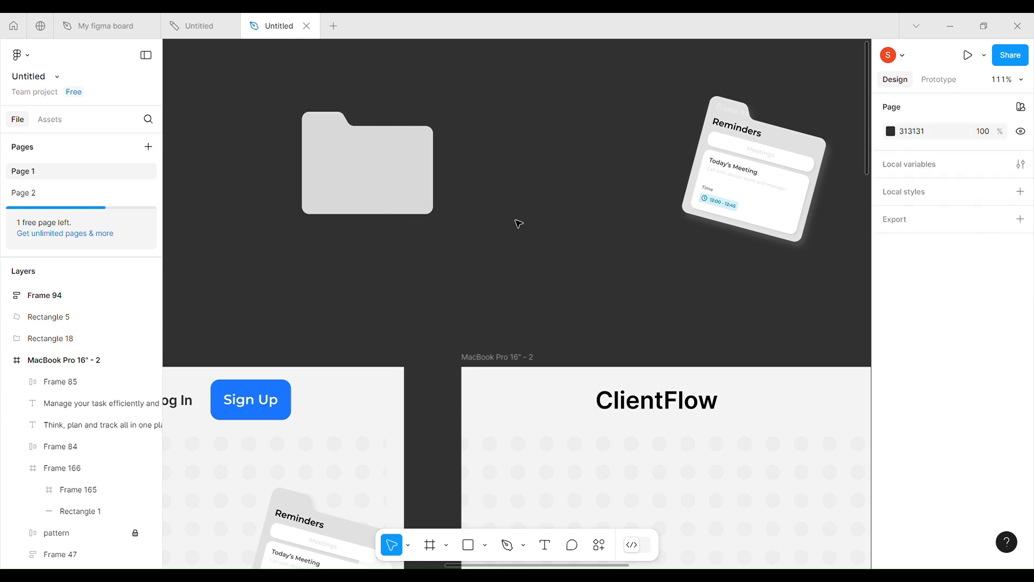
# - Recolour the folder shape to E1E1E1 by sampling the Reminders card's grey background
pyautogui.click(394, 194)
pyautogui.click(891, 379)
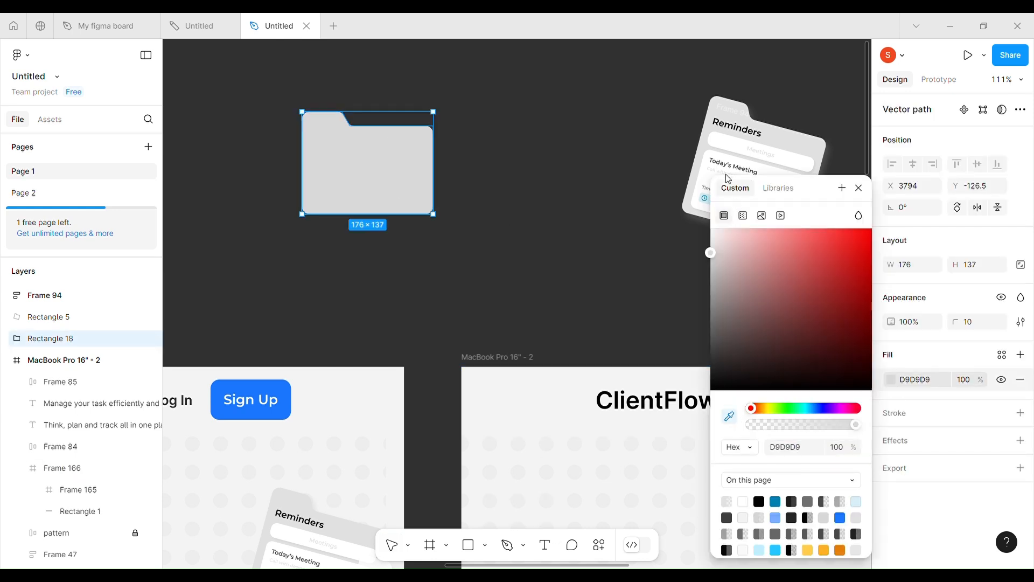
pyautogui.click(812, 149)
pyautogui.click(445, 275)
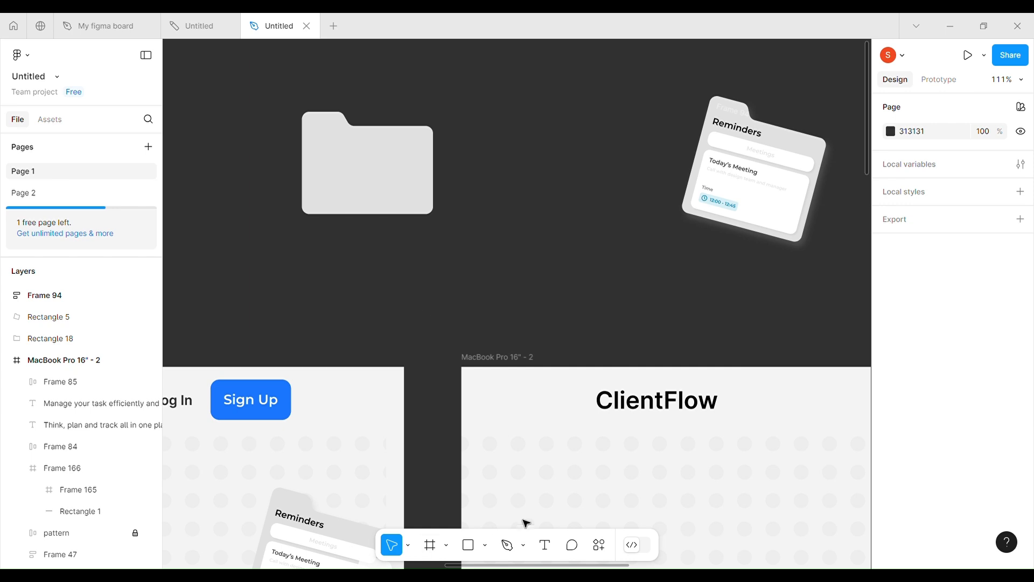
# - Draw a thin rectangle about 127 × 17 on the folder and replace it with a copy of the Reminders card's meeting content
pyautogui.moveTo(324, 145); pyautogui.dragTo(419, 156)
pyautogui.click(766, 161)
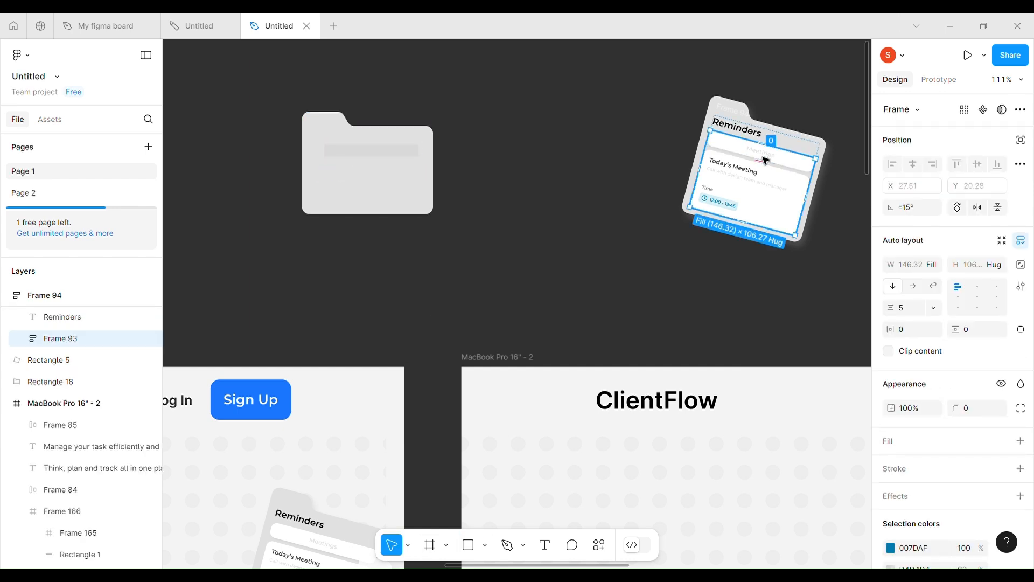
pyautogui.hotkey('ctrl', 'c')
pyautogui.rightClick(378, 151)
pyautogui.click(409, 156)
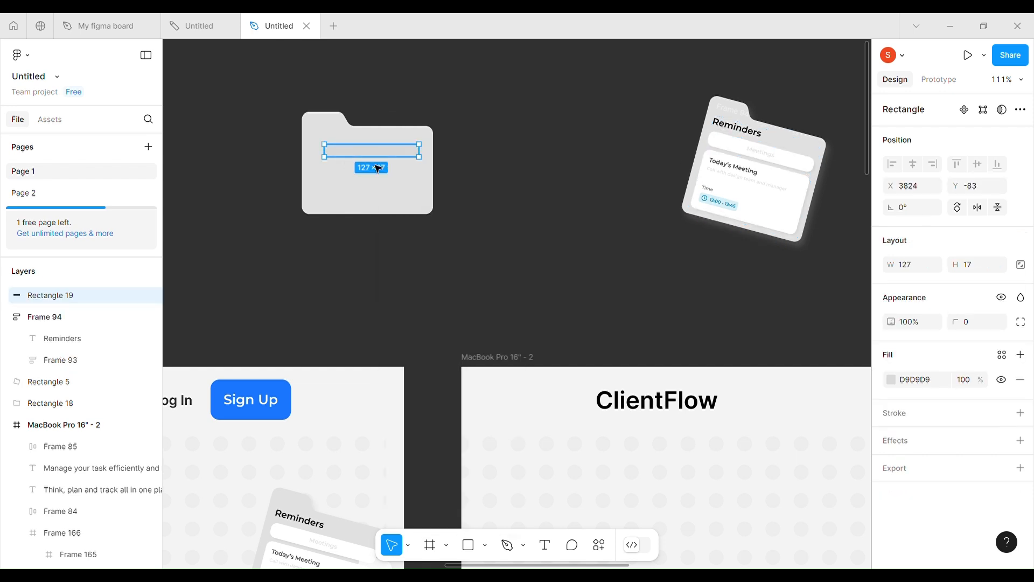
# - Set the copied meeting content's rotation to 0° and position it over the folder shape
pyautogui.click(882, 212)
pyautogui.write('0')
pyautogui.press('Return')
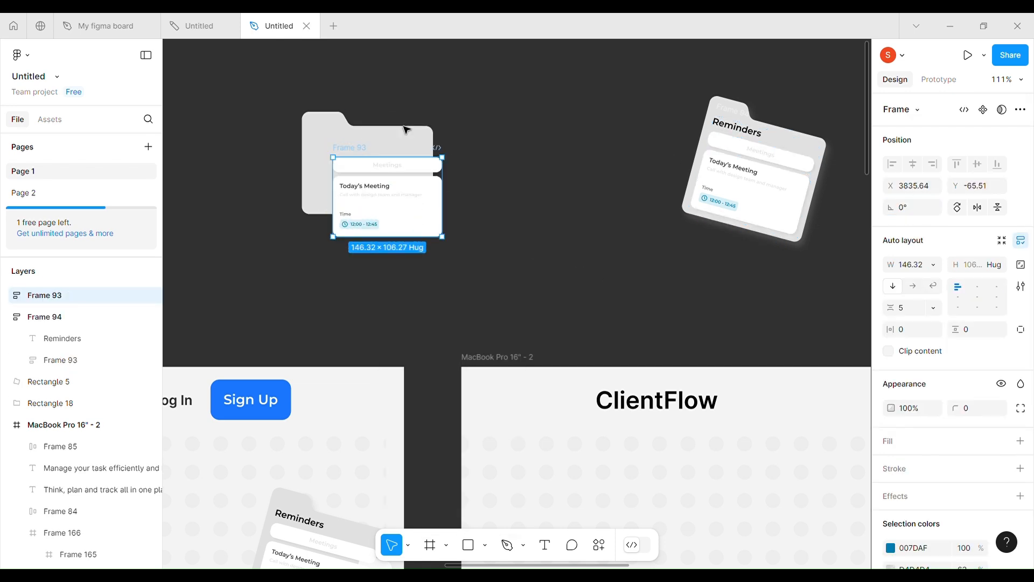
pyautogui.moveTo(397, 203); pyautogui.dragTo(381, 178)
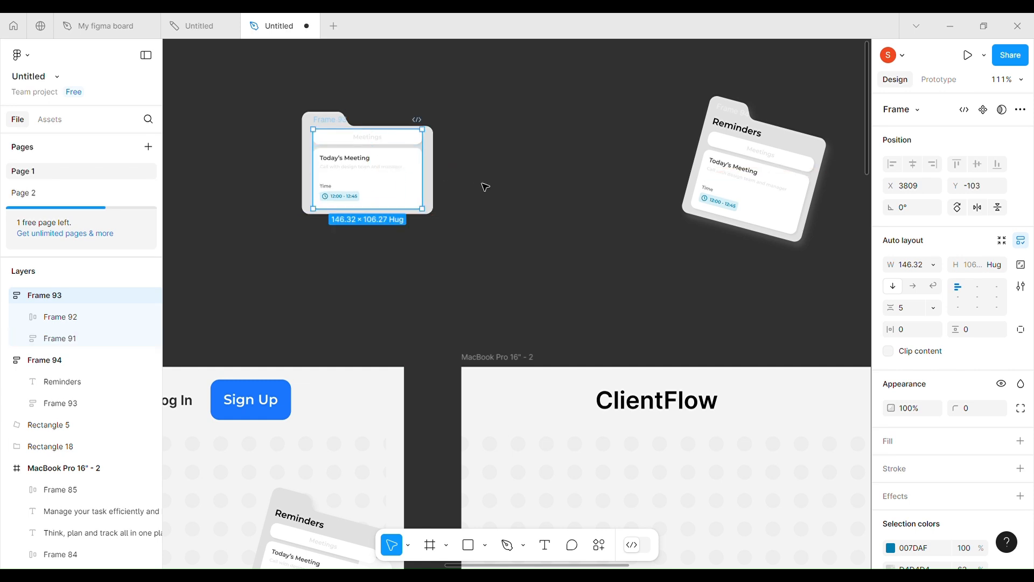
# - Enlarge the folder shape behind the meeting content to about 189 × 158
pyautogui.click(432, 169)
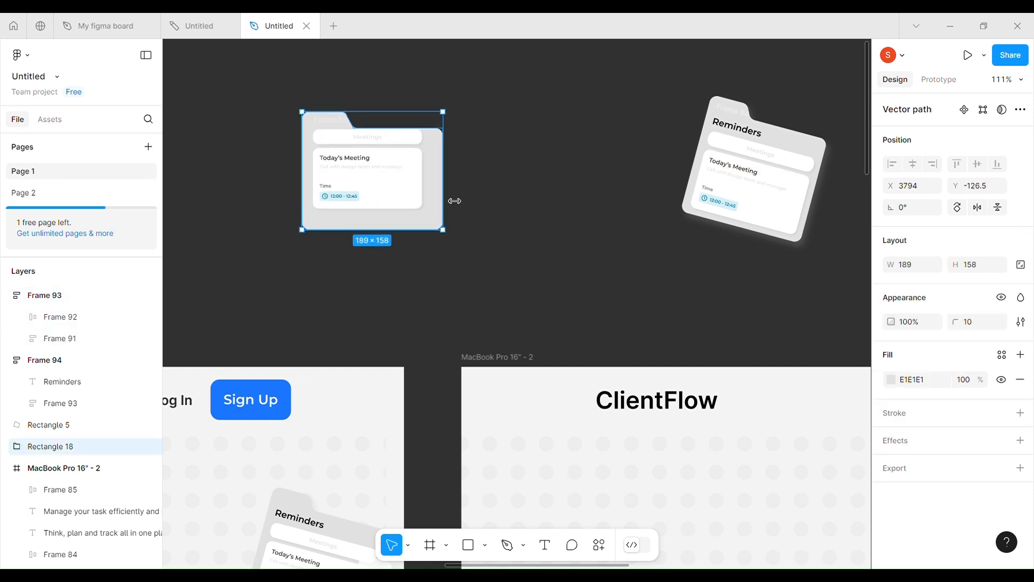
pyautogui.click(397, 166)
pyautogui.click(466, 174)
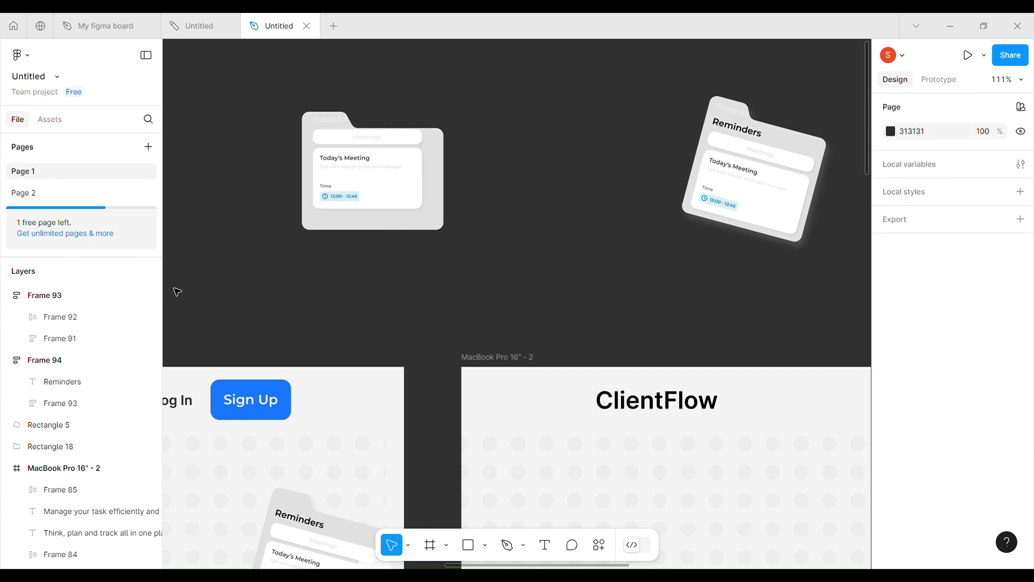
# - Lower the whole meeting content frame inside the folder and narrow the folder shape from both sides to about 167 × 158
pyautogui.click(23, 271)
pyautogui.click(407, 162)
pyautogui.click(23, 271)
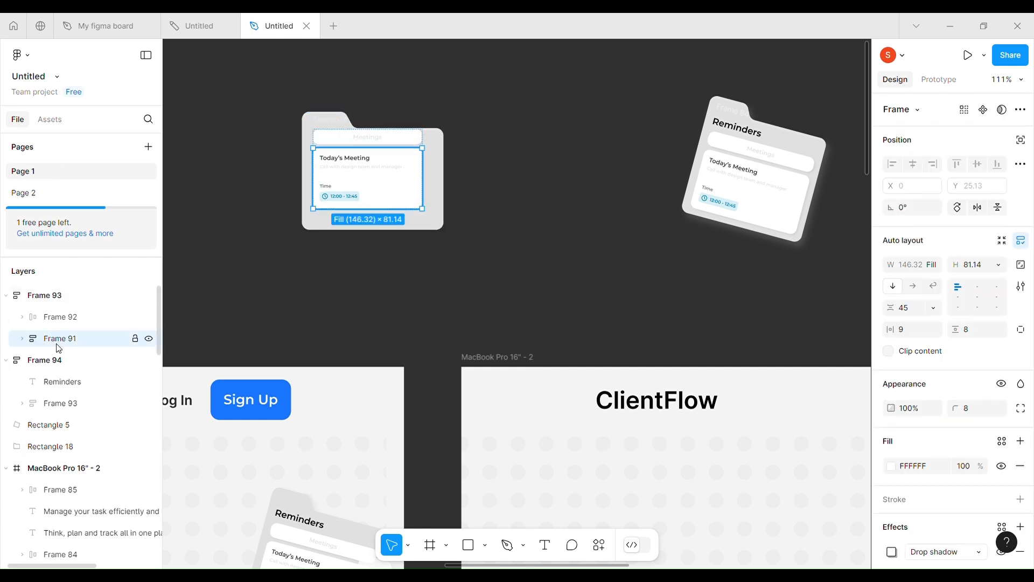
pyautogui.click(49, 295)
pyautogui.moveTo(392, 167); pyautogui.dragTo(414, 175)
pyautogui.click(441, 195)
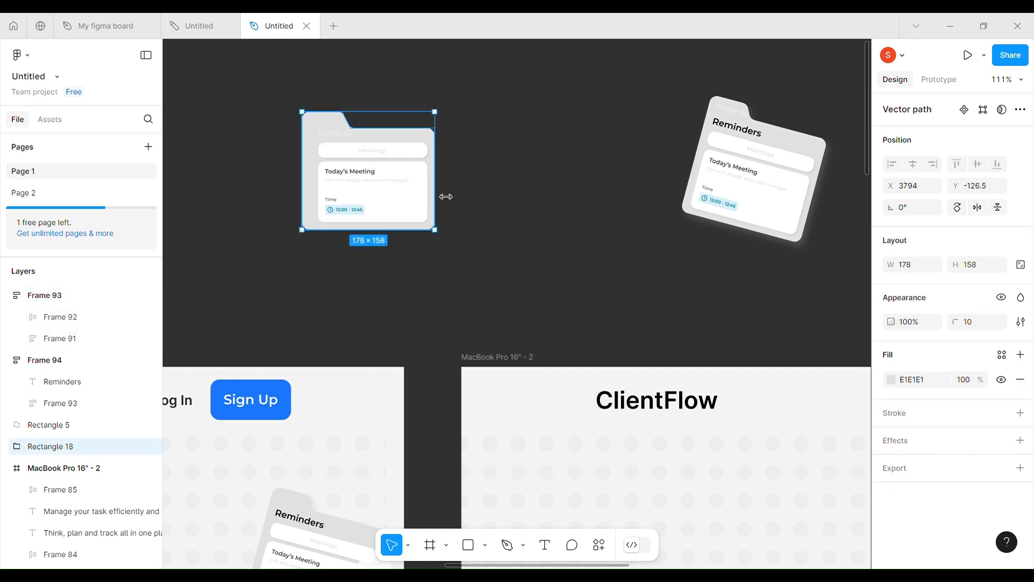
pyautogui.moveTo(314, 202); pyautogui.dragTo(320, 203)
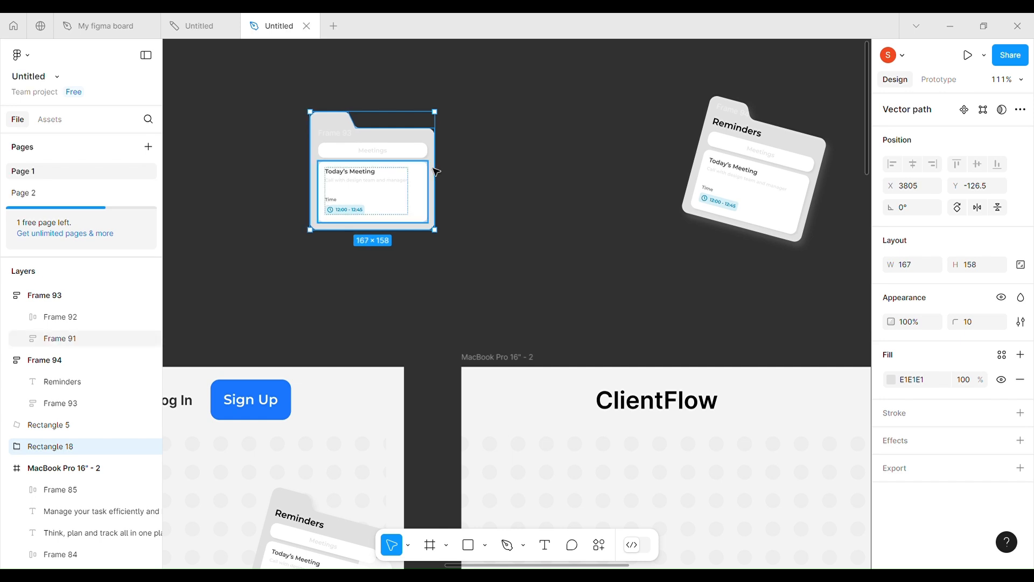
# - Resize the upright folder shape to 166.07 × 161.84, matching the tilted reference folder
pyautogui.click(343, 140)
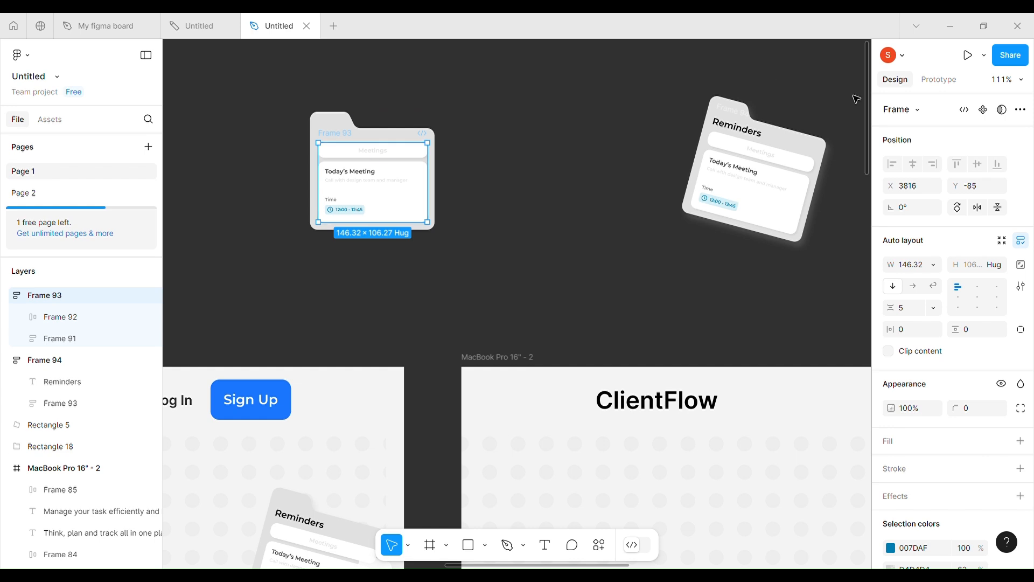
pyautogui.click(753, 112)
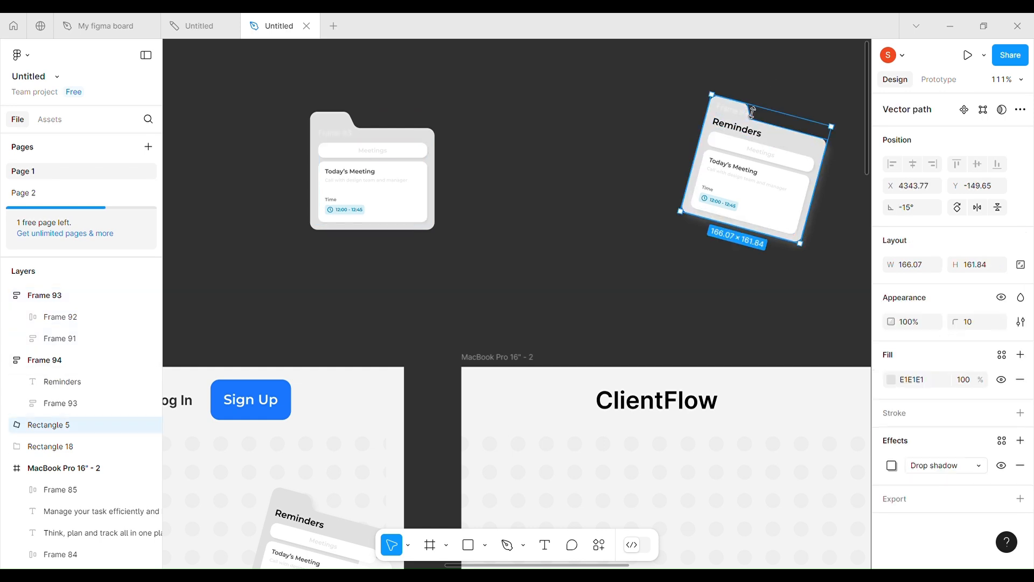
pyautogui.click(334, 117)
pyautogui.click(741, 203)
pyautogui.click(394, 132)
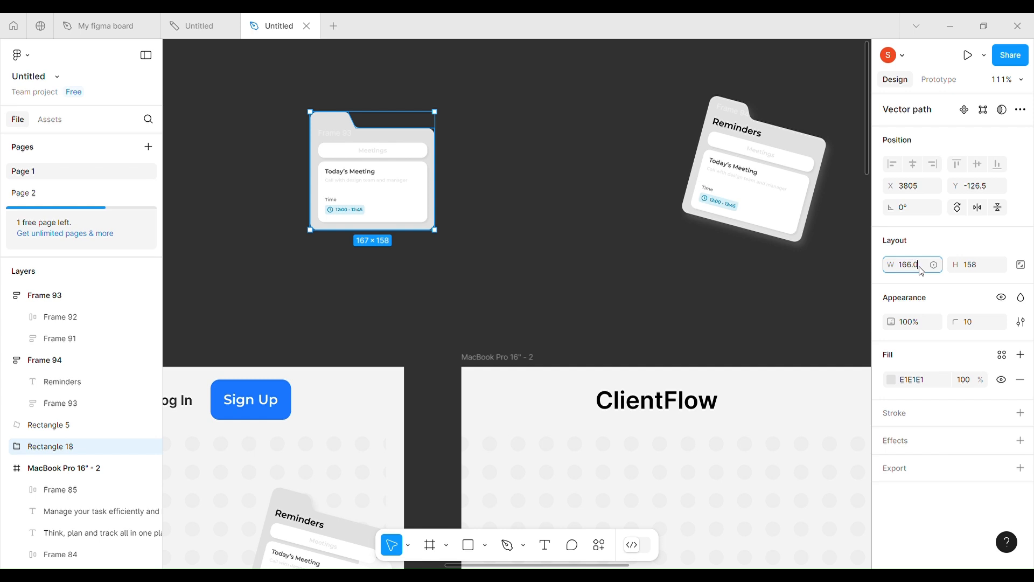
pyautogui.click(804, 138)
pyautogui.click(372, 132)
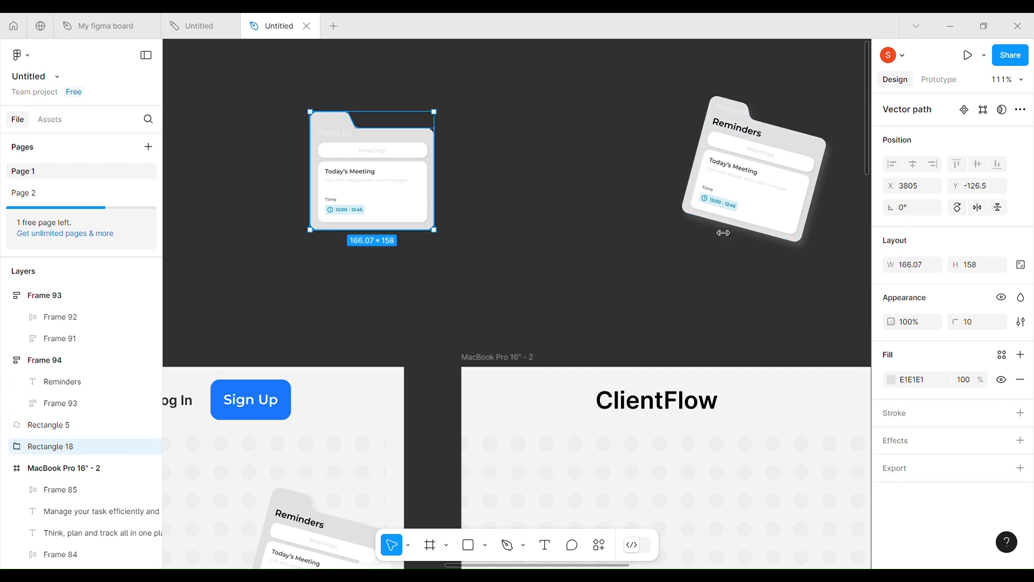
pyautogui.write('.84')
pyautogui.press('Return')
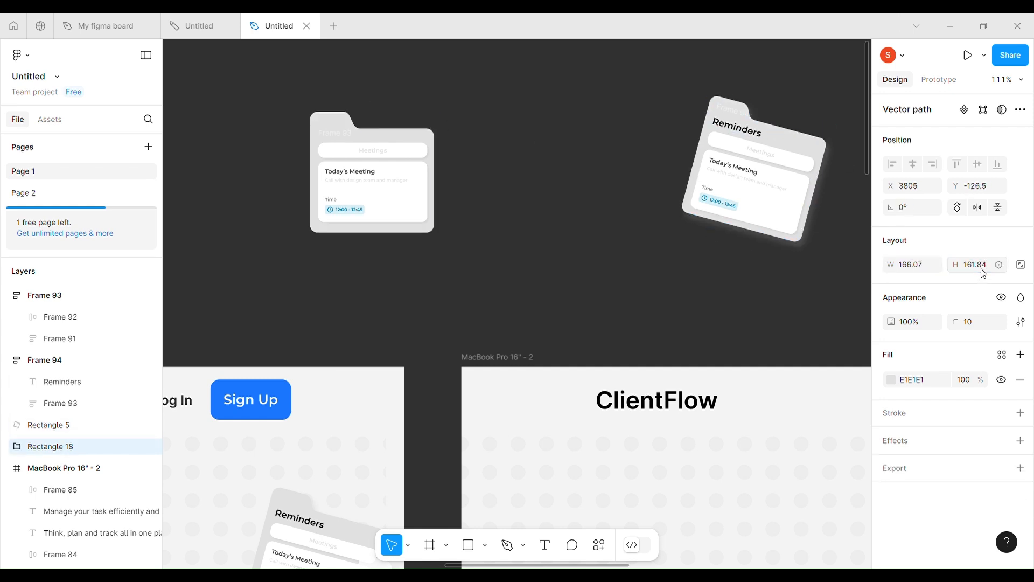
# - Replace the meeting content with a copy of the full Reminders content, rotate it to 0° and position it inside the upright folder
pyautogui.click(734, 122)
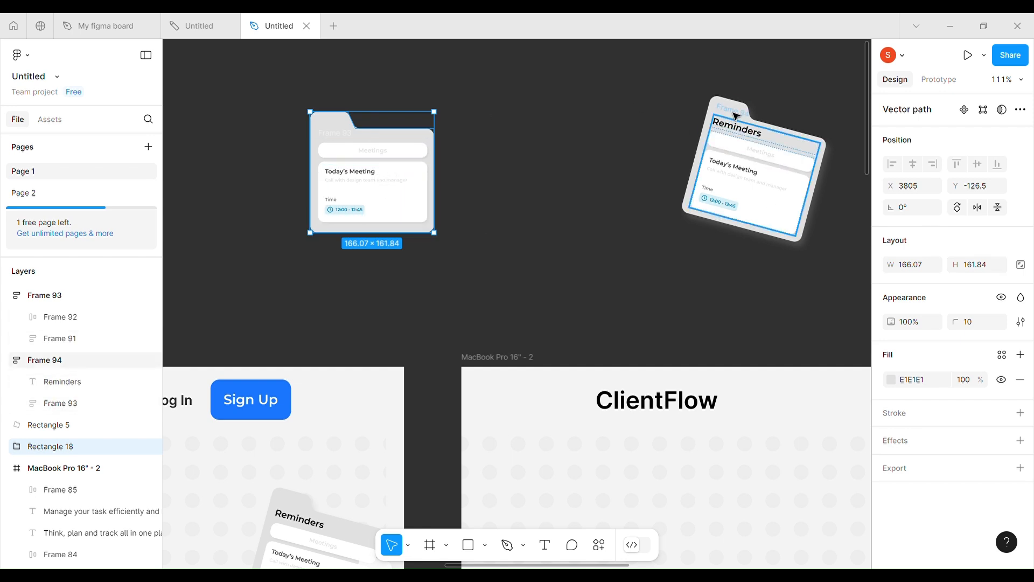
pyautogui.hotkey('ctrl', 'c')
pyautogui.click(389, 195)
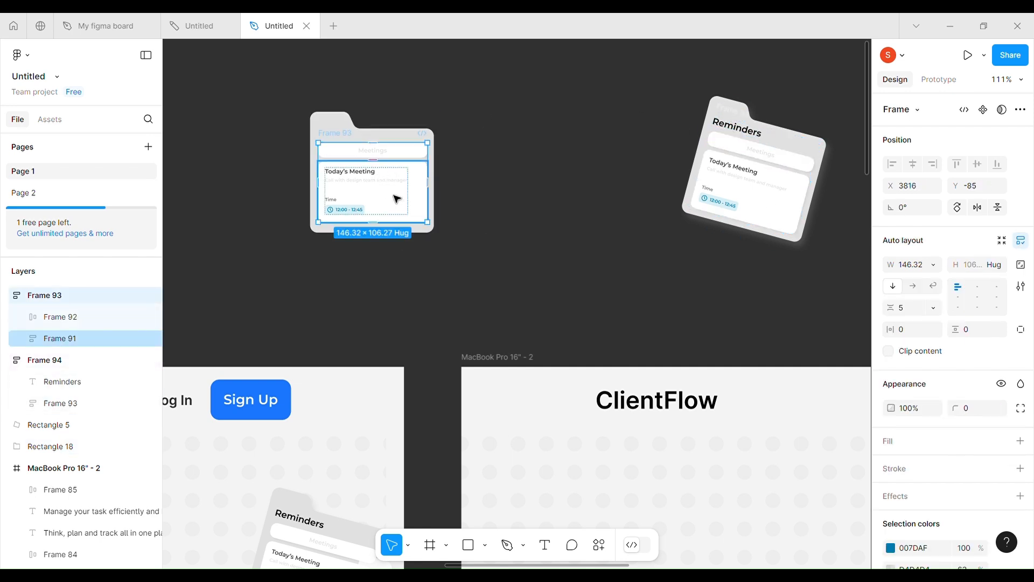
pyautogui.rightClick(389, 195)
pyautogui.click(458, 129)
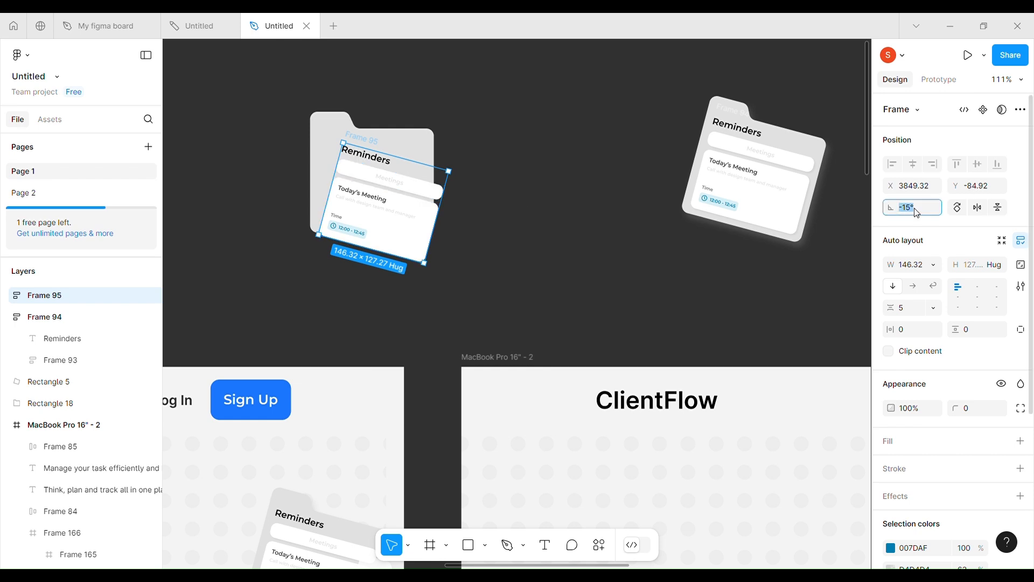
pyautogui.press('Return')
pyautogui.moveTo(393, 225); pyautogui.dragTo(382, 205)
pyautogui.click(513, 211)
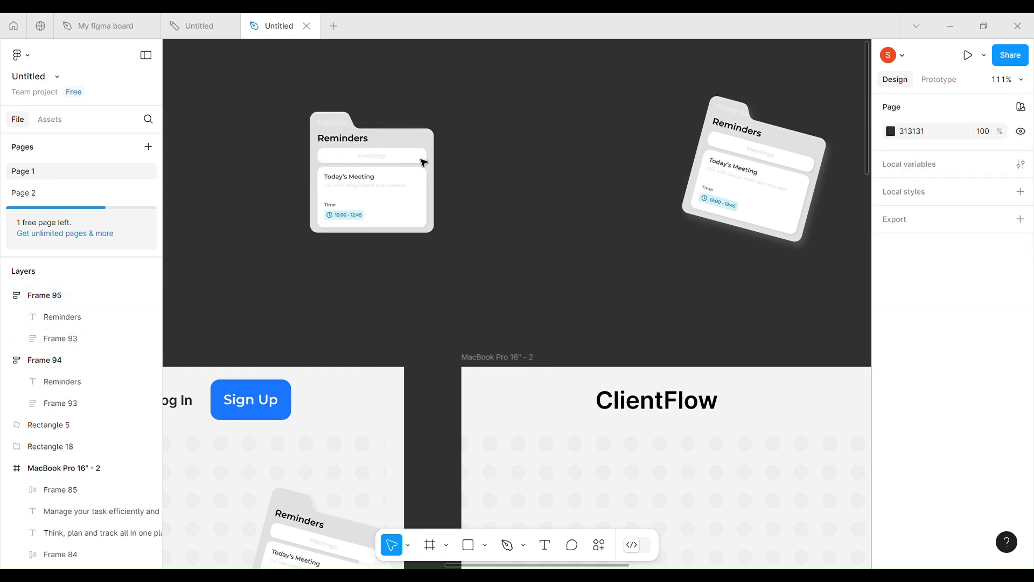
# - Frame the upright folder and its Reminders content together, and set the new frame's rotation to -15°
pyautogui.click(374, 200)
pyautogui.click(403, 145)
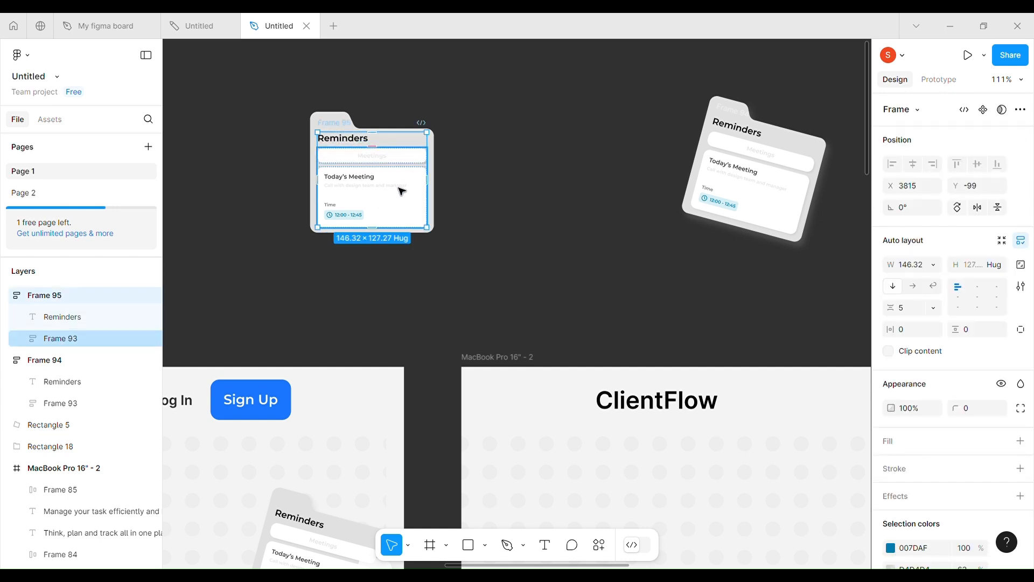
pyautogui.click(513, 136)
pyautogui.moveTo(272, 92); pyautogui.dragTo(556, 272)
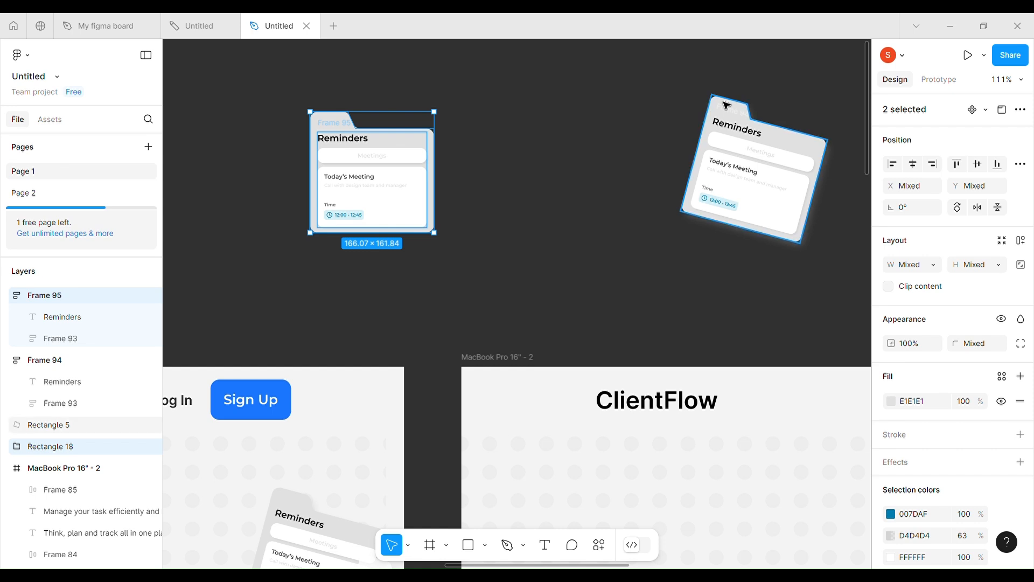
pyautogui.moveTo(266, 101); pyautogui.dragTo(488, 272)
pyautogui.rightClick(399, 216)
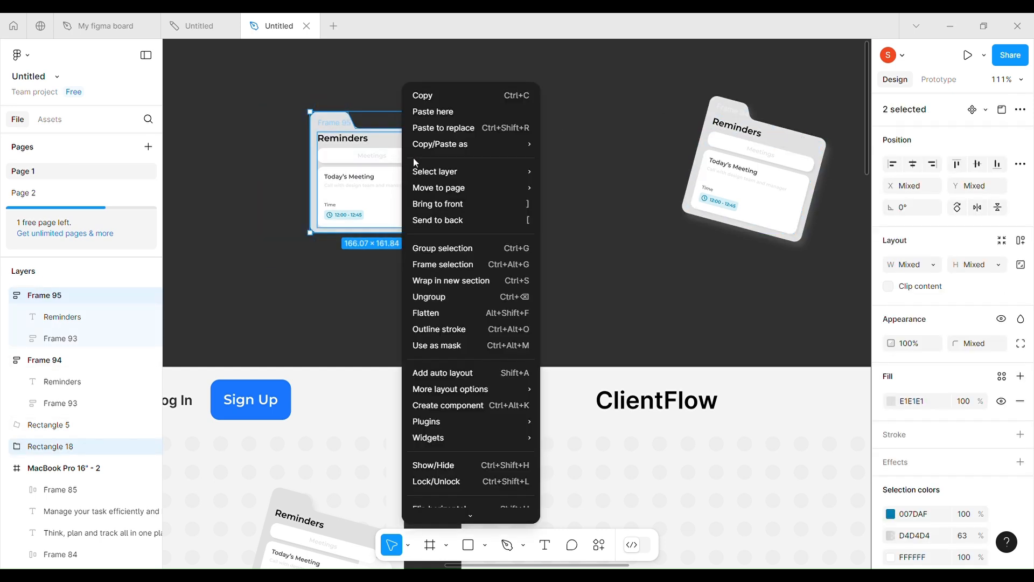
pyautogui.click(455, 264)
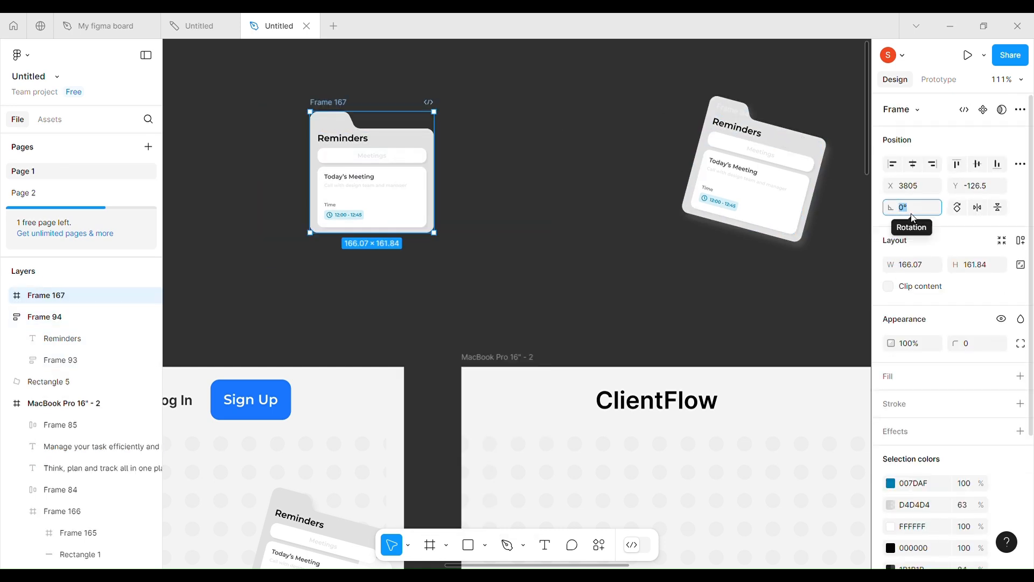
pyautogui.write('-15')
pyautogui.press('Return')
# - Move the framed Reminders card into the upper-right area of the hero section in MacBook Pro 16" - 2
pyautogui.scroll(-5, 502, 215)
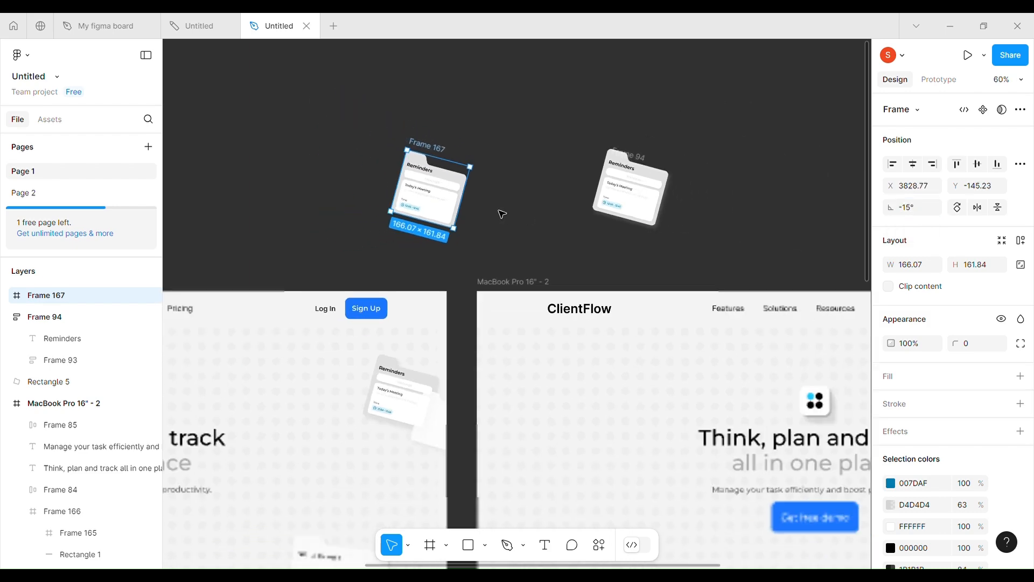
pyautogui.scroll(2, 501, 215)
pyautogui.scroll(-3, 281, 200)
pyautogui.moveTo(291, 213); pyautogui.dragTo(645, 319)
pyautogui.click(720, 312)
# - Copy the translucent white folder shape into MacBook Pro 16" - 2 and place it at about X 1666, Y 260, overlapping the Reminders card
pyautogui.click(287, 335)
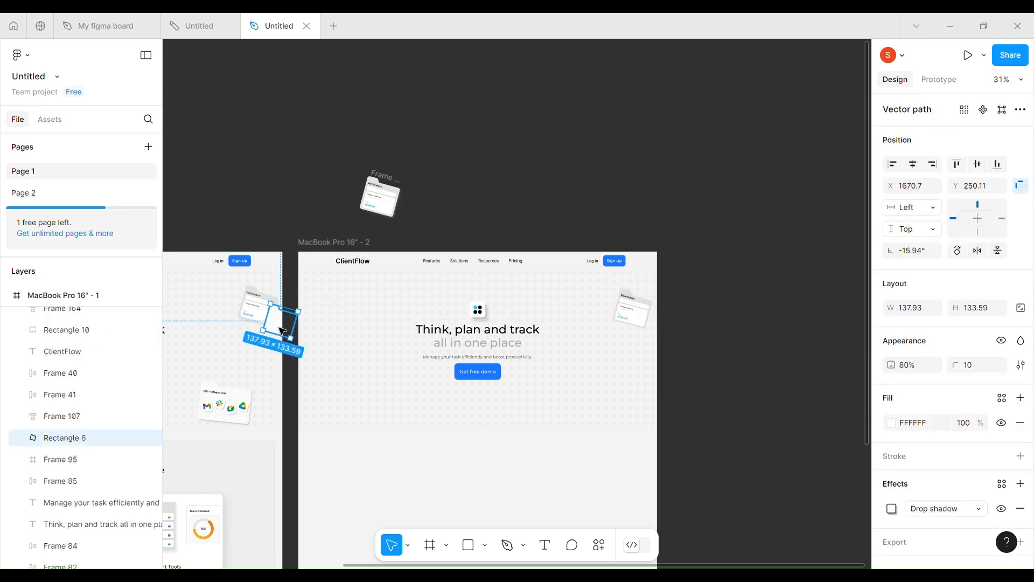
pyautogui.click(334, 247)
pyautogui.hotkey('ctrl', 'v')
pyautogui.scroll(5, 662, 323)
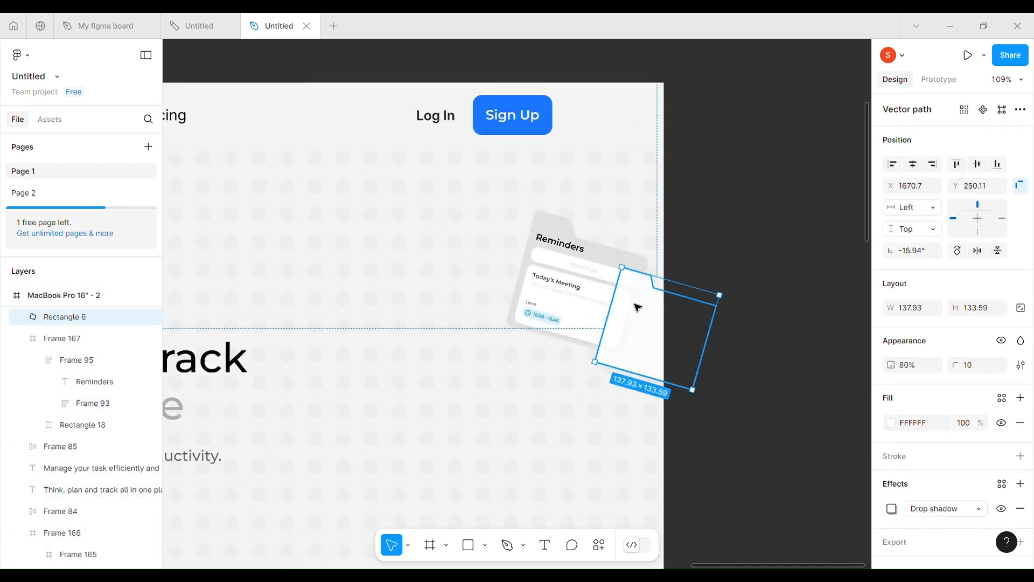
pyautogui.moveTo(634, 303); pyautogui.dragTo(634, 314)
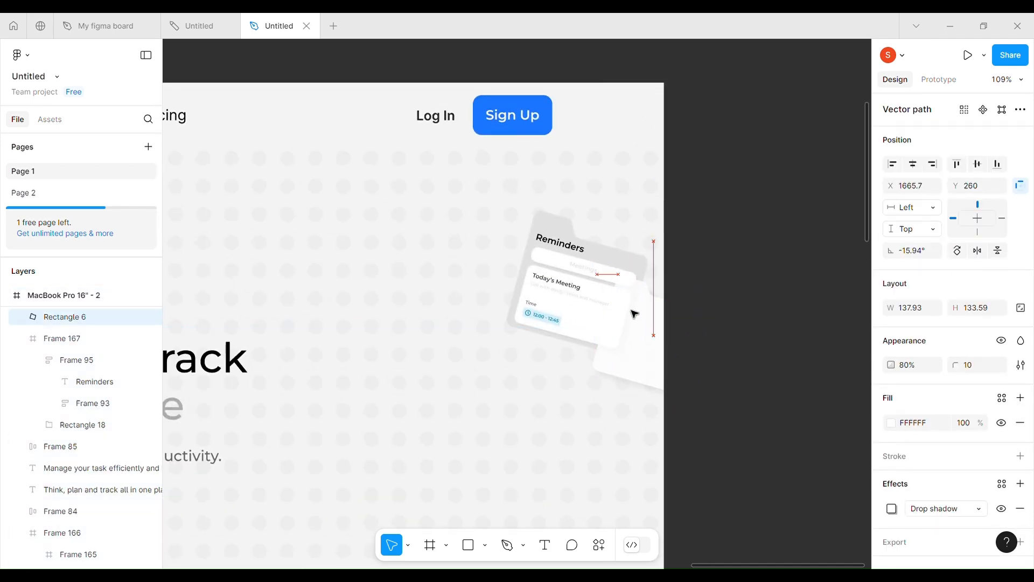
pyautogui.click(723, 266)
# - Nudge the hero's Reminders card right and down to X 1565.89, Y 178
pyautogui.click(555, 246)
pyautogui.press('Right')
pyautogui.press('Right')
pyautogui.press('Right')
pyautogui.press('Right')
pyautogui.press('Right')
pyautogui.press('Right')
pyautogui.press('Right')
pyautogui.press('Right')
pyautogui.press('Right')
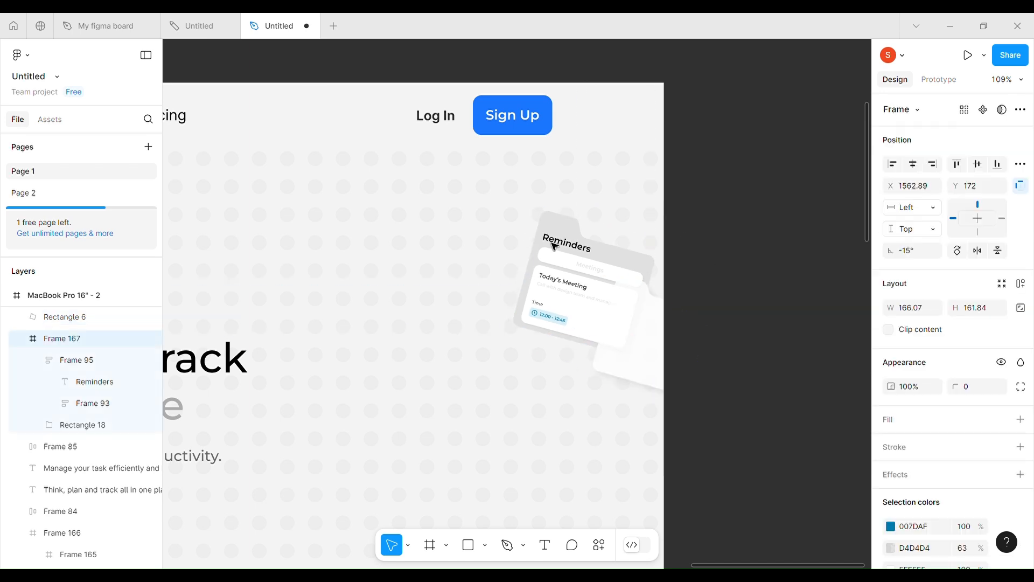
pyautogui.press('Down')
pyautogui.press('Down')
pyautogui.press('Down')
pyautogui.press('Down')
pyautogui.press('Down')
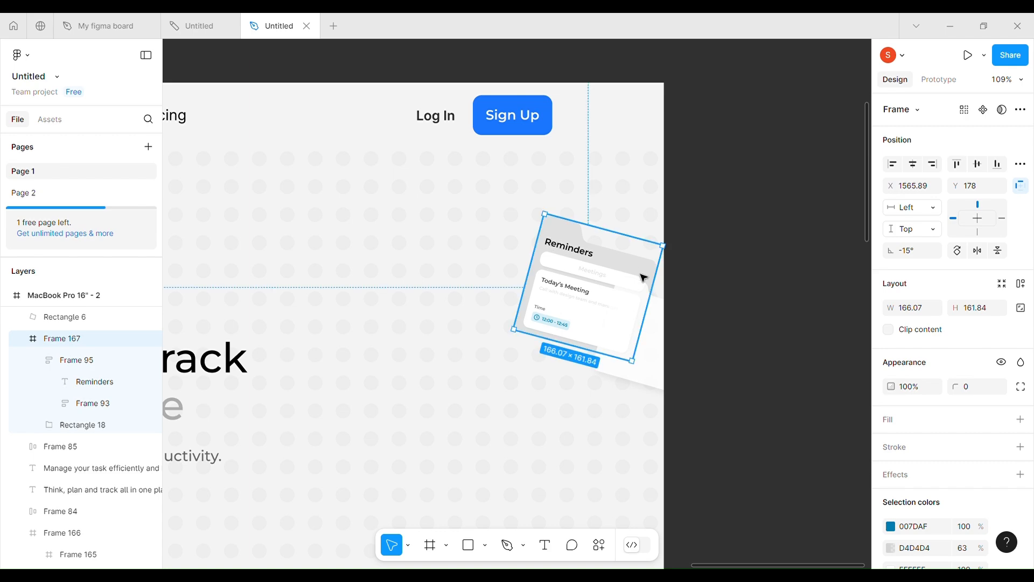
pyautogui.click(794, 279)
# - Delete the Reminders content frame from the spare tilted folder above MacBook Pro 16" - 2
pyautogui.scroll(-5, 795, 280)
pyautogui.hscroll(-4, 714, 286)
pyautogui.scroll(-5, 716, 289)
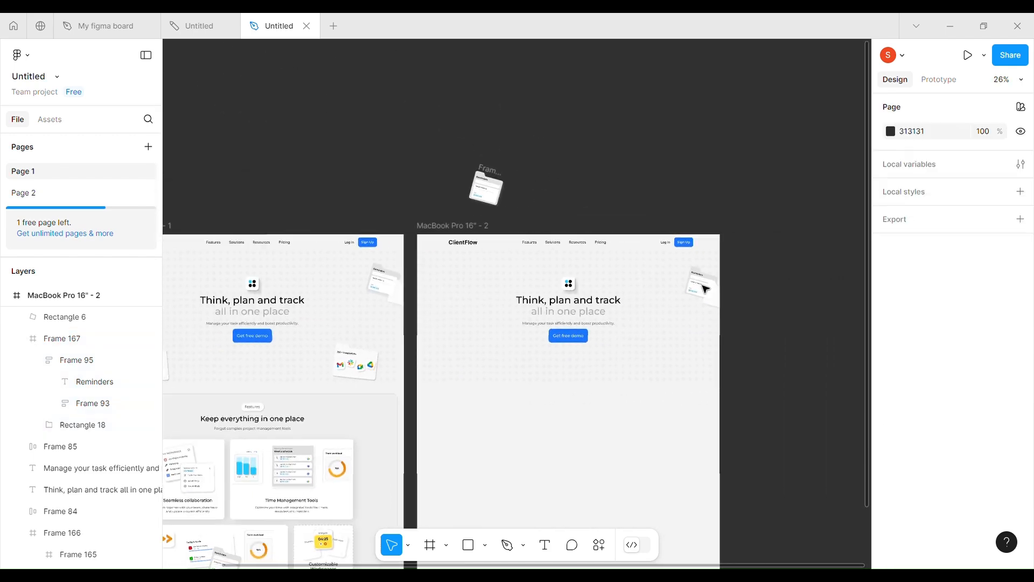
pyautogui.click(487, 172)
pyautogui.press('Escape')
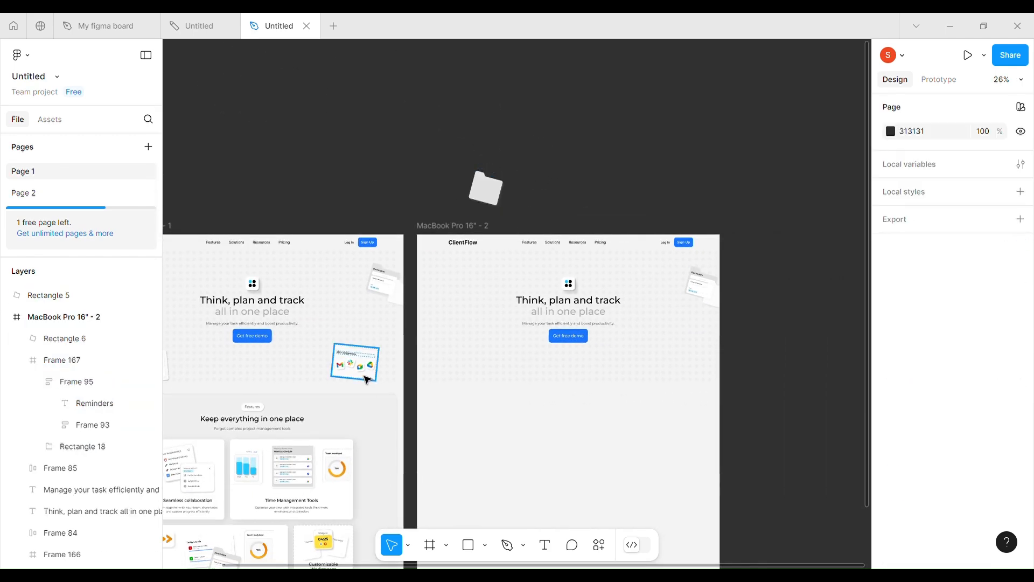
# - Copy the 100 + integrations card from the first page design onto the empty canvas above MacBook Pro 16" - 2
pyautogui.click(360, 362)
pyautogui.rightClick(595, 146)
pyautogui.click(620, 157)
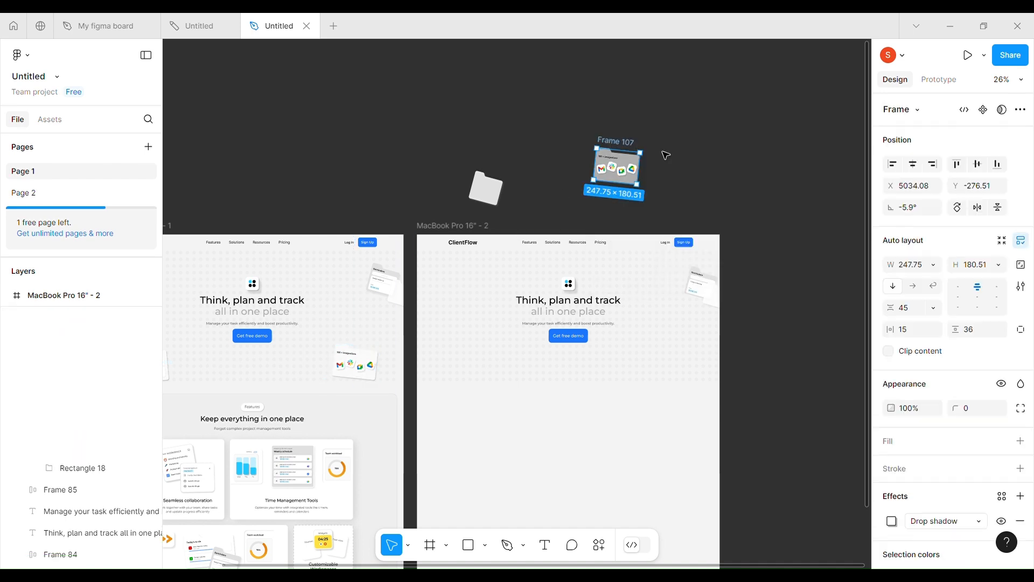
pyautogui.scroll(5, 604, 178)
pyautogui.hscroll(2, 603, 177)
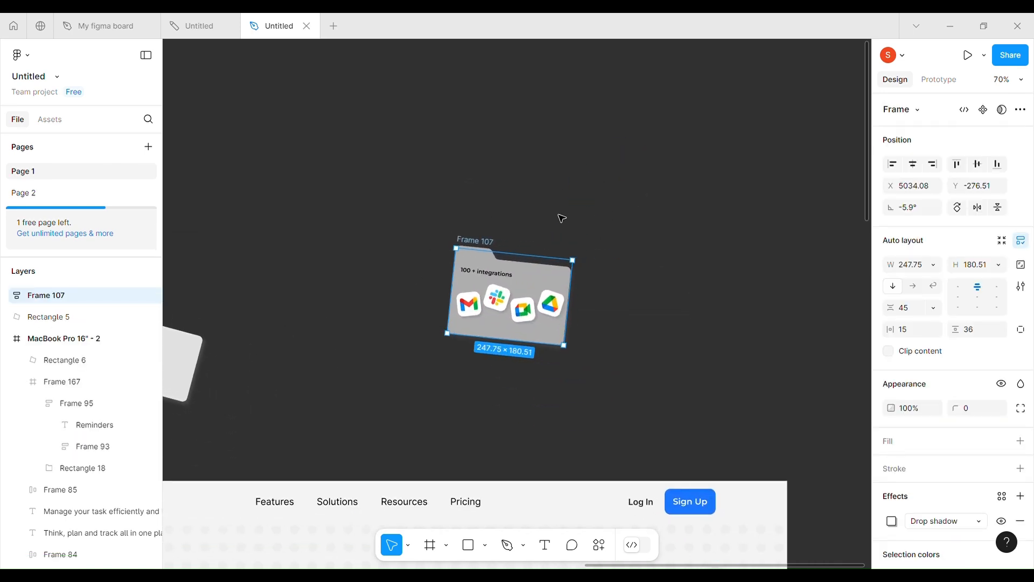
# - Duplicate the integrations card beside the original and ungroup the duplicate
pyautogui.hotkey('ctrl', 'd')
pyautogui.rightClick(659, 299)
pyautogui.click(686, 297)
pyautogui.click(633, 163)
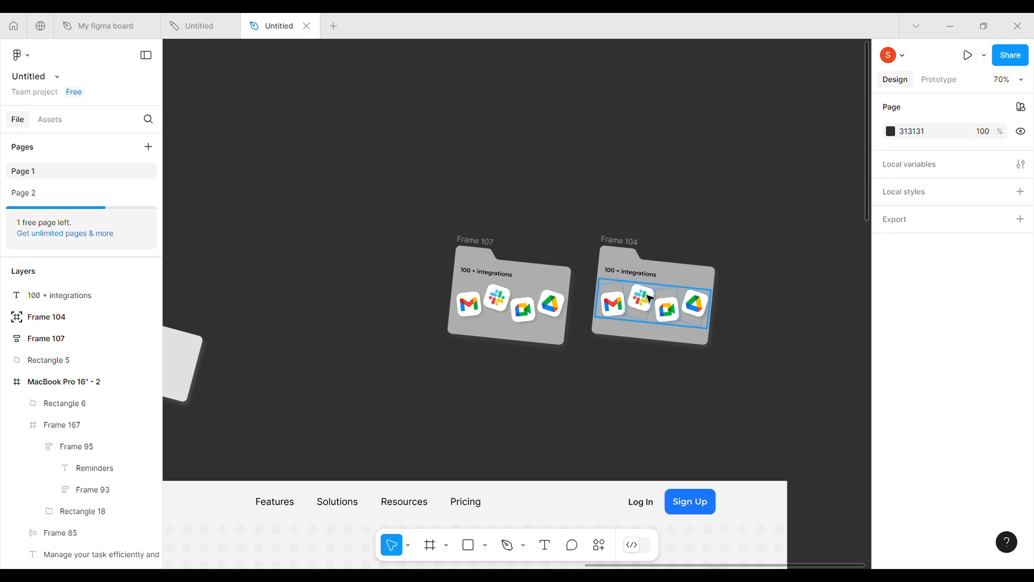
# - Delete the app icon row and the "100 + integrations" heading from the duplicate, leaving only its folder shape
pyautogui.click(651, 298)
pyautogui.press('Delete')
pyautogui.click(643, 273)
pyautogui.press('Delete')
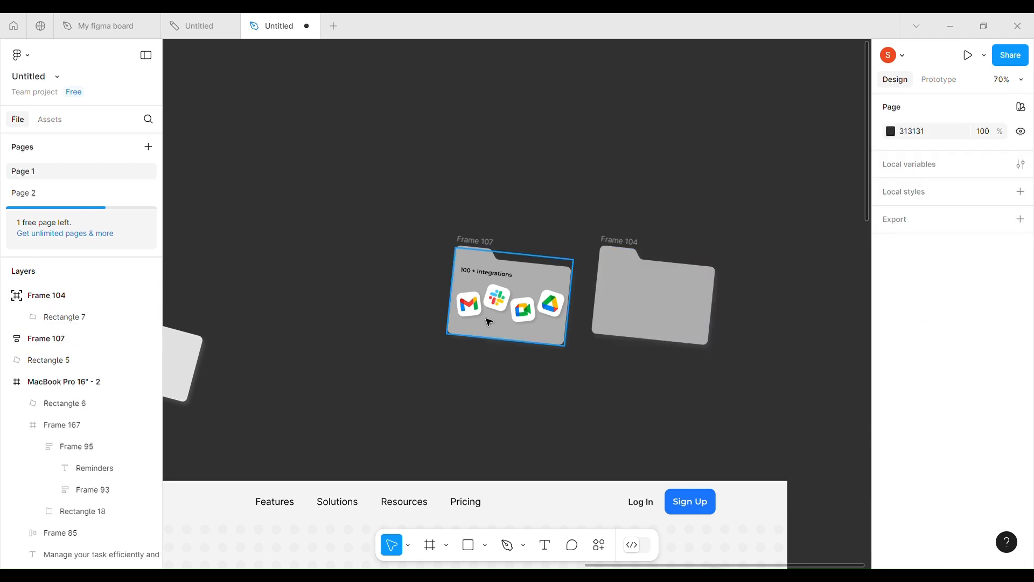
# - Place a copy of the original card's app icon row on the empty canvas above the integrations card
pyautogui.doubleClick(483, 309)
pyautogui.rightClick(292, 191)
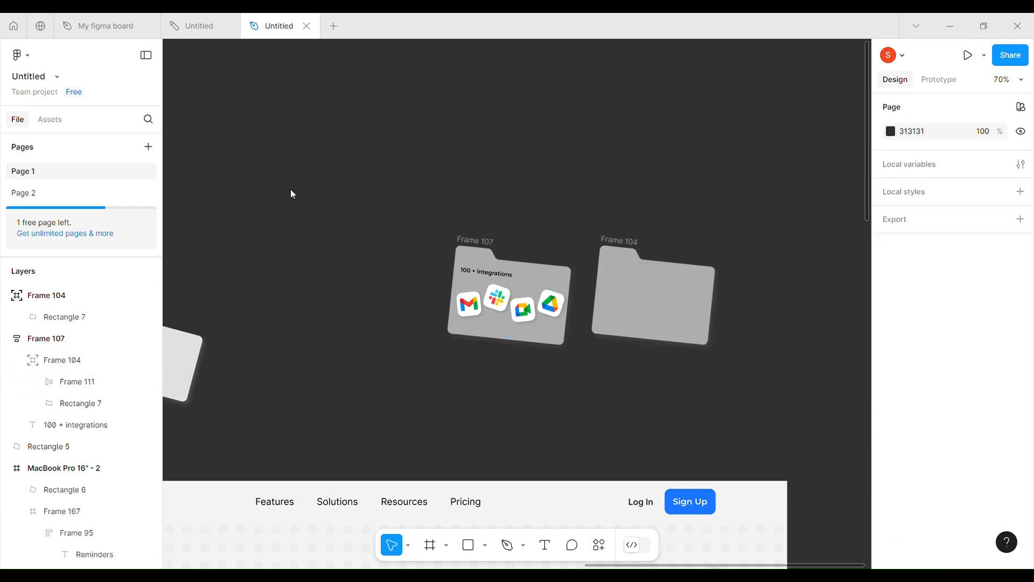
pyautogui.click(368, 193)
pyautogui.scroll(5, 485, 193)
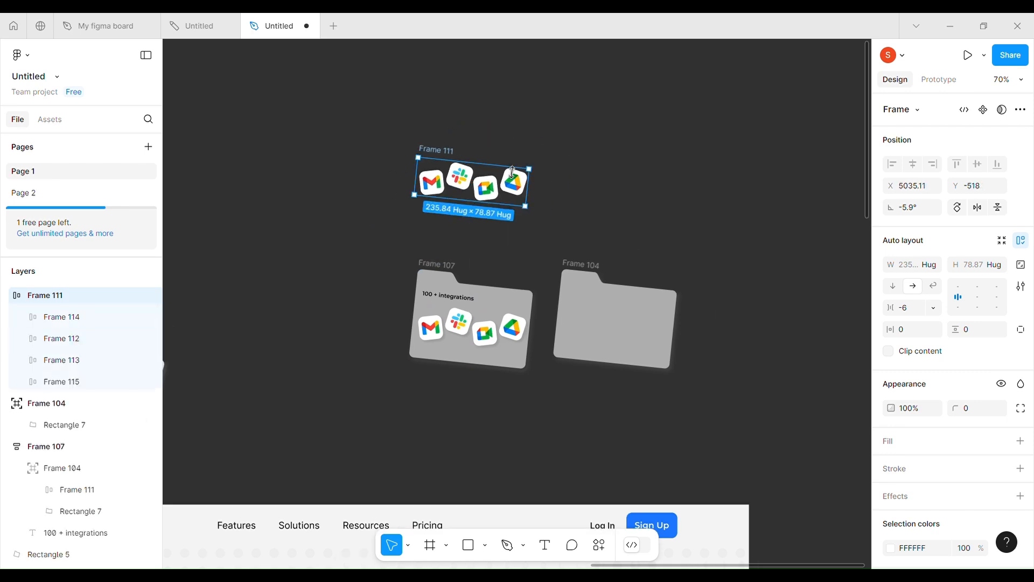
# - Ungroup the copied icon row and examine the rotation and layout of the individual app icons
pyautogui.rightClick(365, 246)
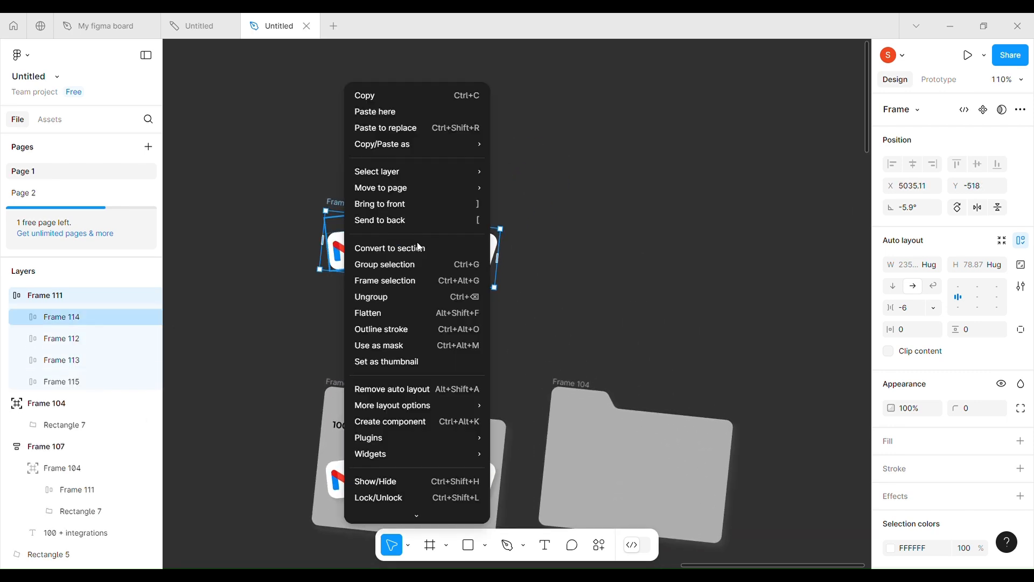
pyautogui.click(389, 295)
pyautogui.click(377, 293)
pyautogui.click(341, 253)
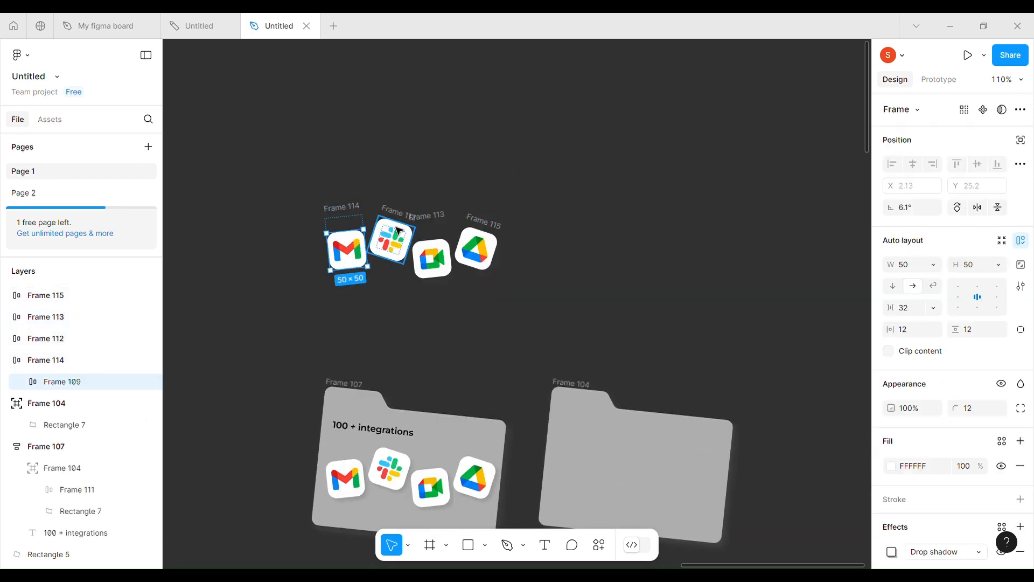
pyautogui.click(391, 241)
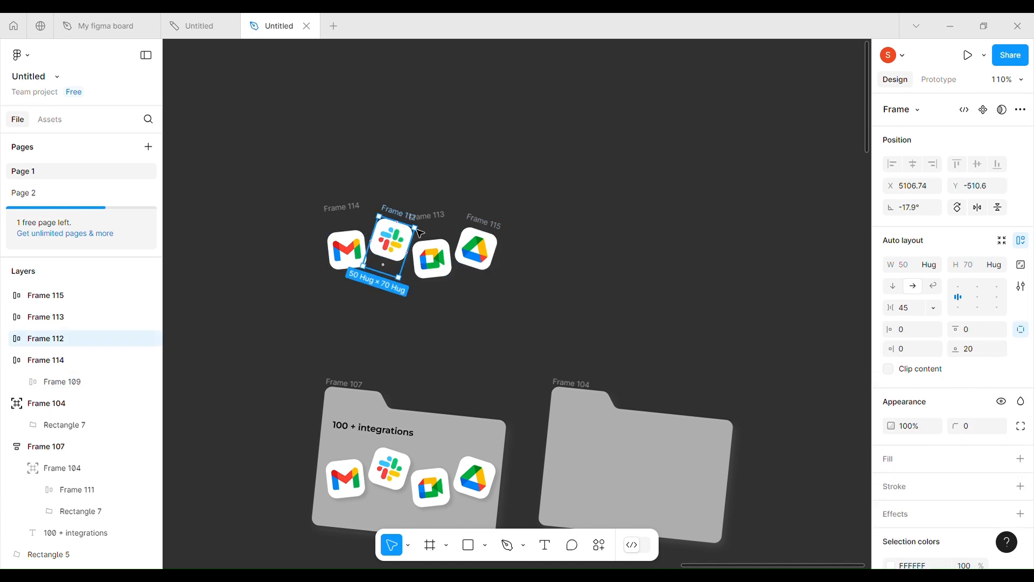
pyautogui.click(434, 258)
pyautogui.click(545, 229)
# - Undo the ungrouping of the copied icon row
pyautogui.hotkey('ctrl', 'z')
pyautogui.hotkey('ctrl', 'z')
pyautogui.hotkey('ctrl', 'z')
pyautogui.hotkey('ctrl', 'z')
pyautogui.hotkey('ctrl', 'z')
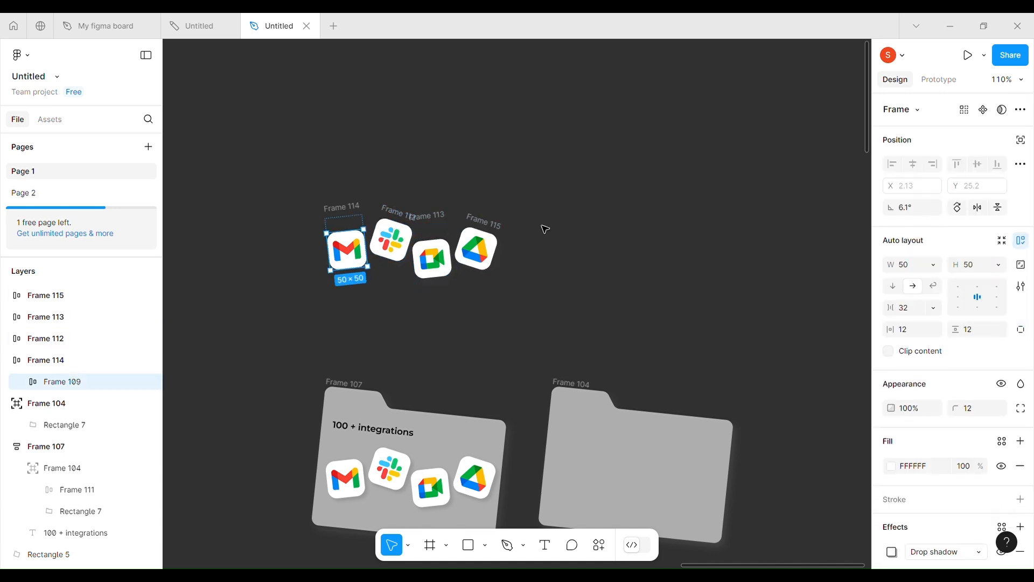
pyautogui.hotkey('ctrl', 'z')
# - Move the copied app icon row from the canvas into the empty folder beside the integrations card
pyautogui.scroll(-2, 600, 269)
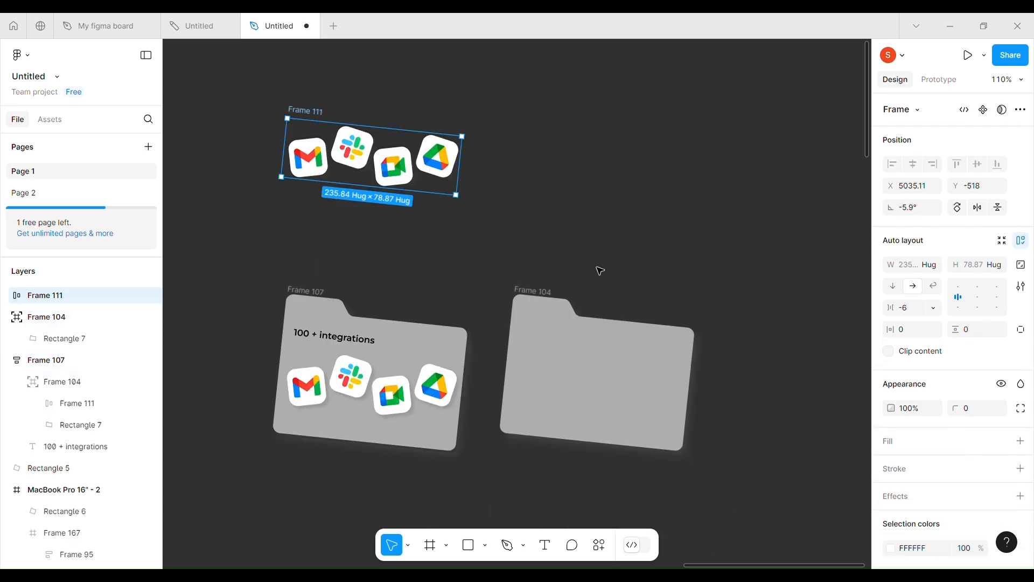
pyautogui.scroll(-2, 598, 270)
pyautogui.hscroll(1, 593, 270)
pyautogui.press('Delete')
pyautogui.click(486, 254)
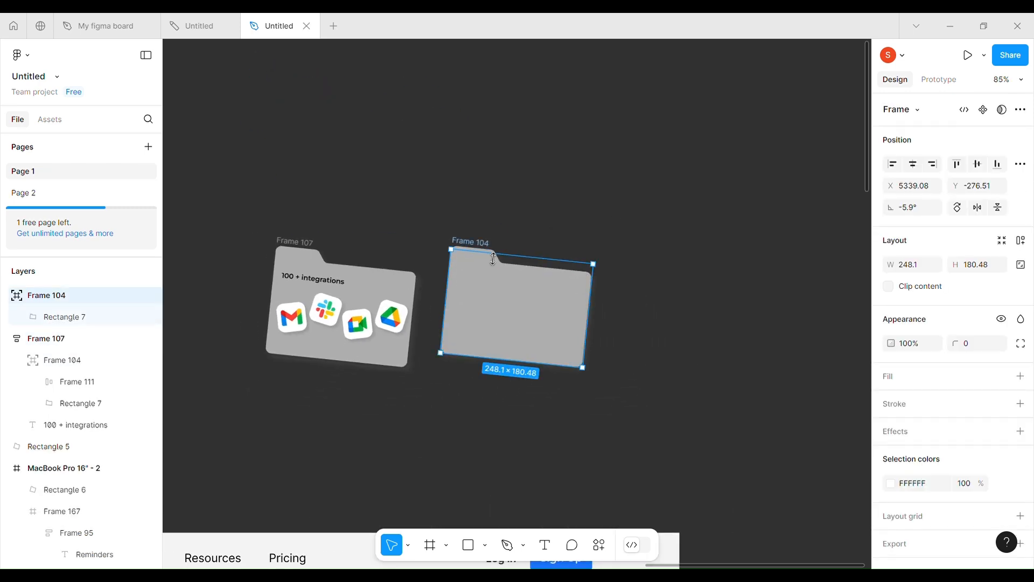
pyautogui.hotkey('ctrl', 'z')
# - Copy the "100 + integrations" heading from the original card into the rebuilt folder above its app icons
pyautogui.click(326, 280)
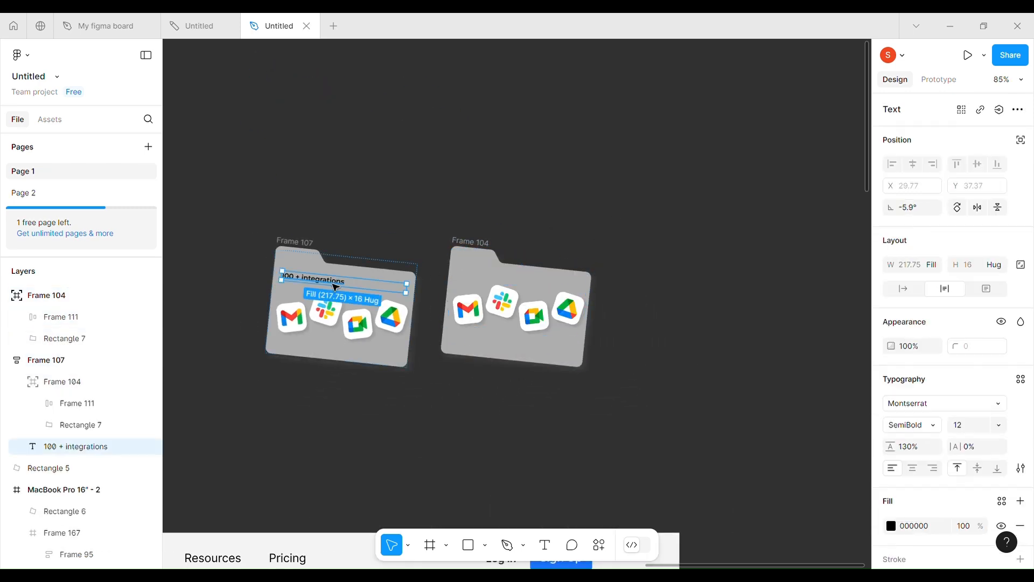
pyautogui.click(482, 272)
pyautogui.hotkey('ctrl', 'v')
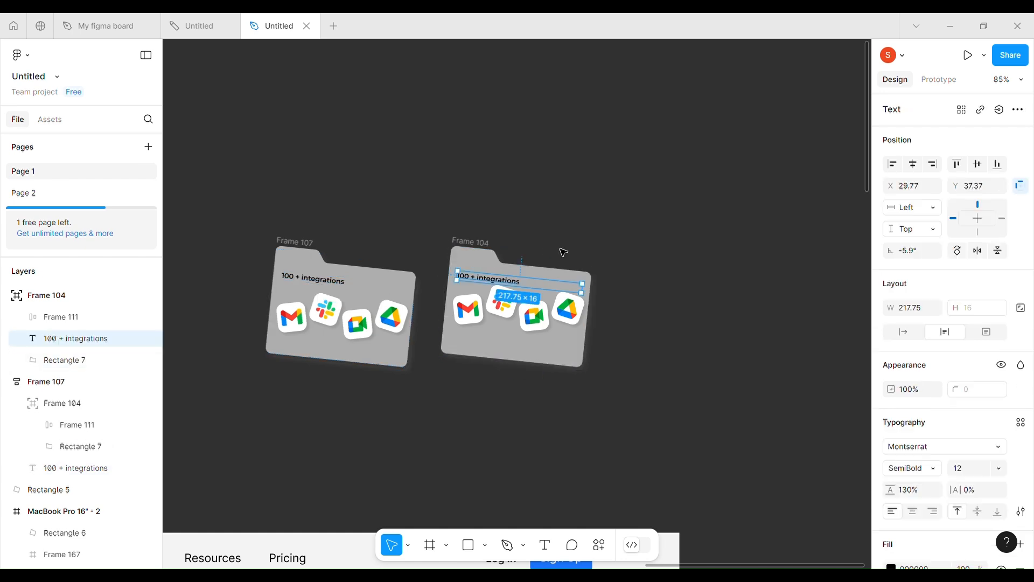
# - Wrap the rebuilt folder's "100 + integrations" heading and app icon row together in one frame
pyautogui.keyDown('shift'); pyautogui.click(498, 316); pyautogui.keyUp('shift')
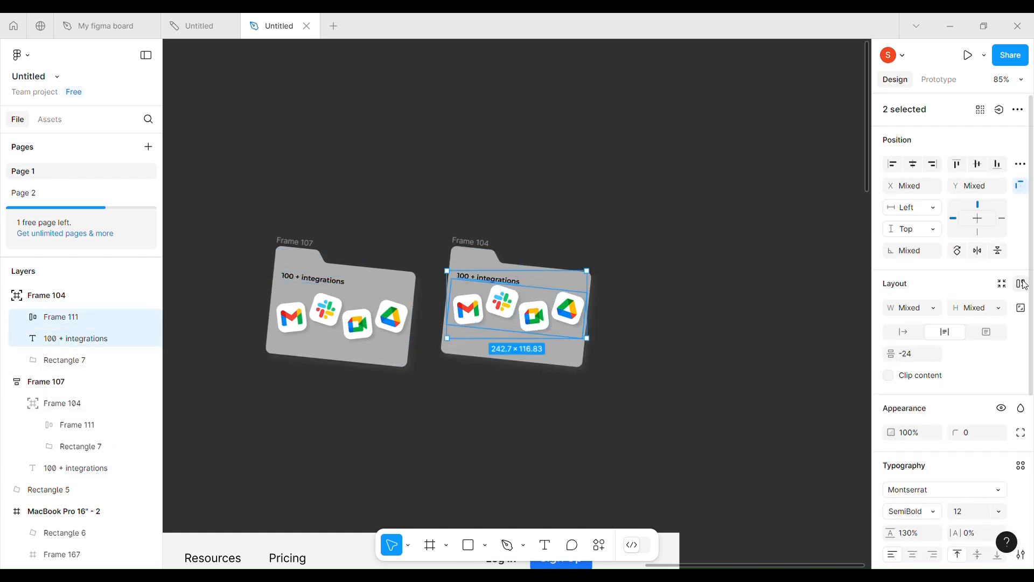
pyautogui.rightClick(491, 310)
pyautogui.click(524, 264)
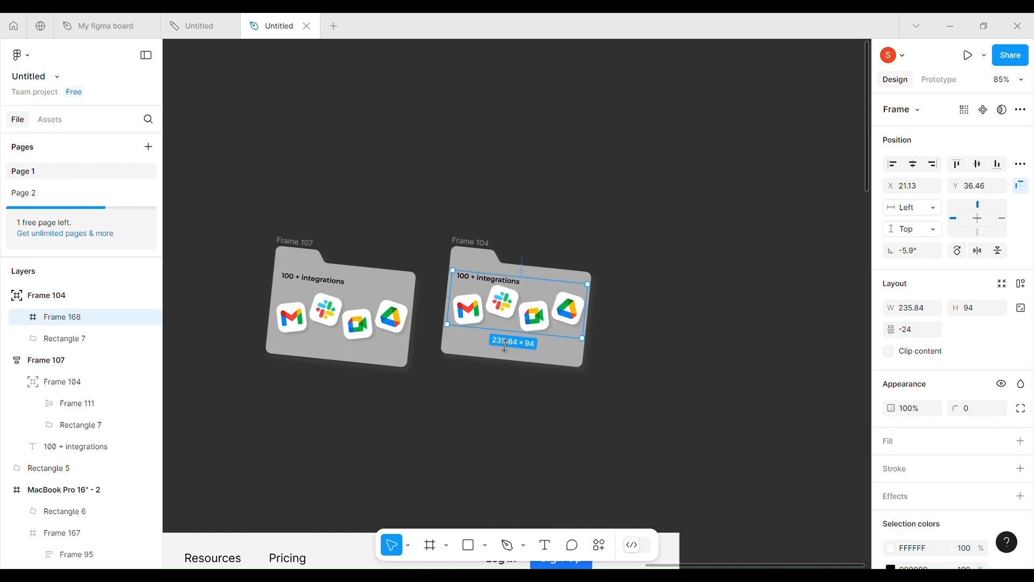
# - Compare the icon row with the original card and widen the gap between the rebuilt folder's heading and icons to match
pyautogui.doubleClick(337, 308)
pyautogui.click(346, 290)
pyautogui.click(531, 313)
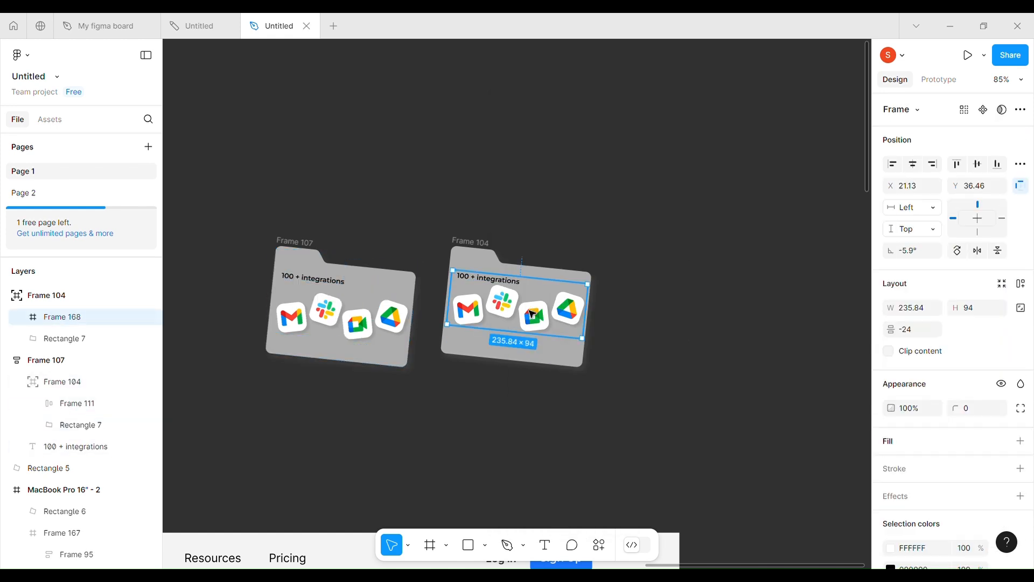
pyautogui.click(327, 322)
pyautogui.doubleClick(335, 320)
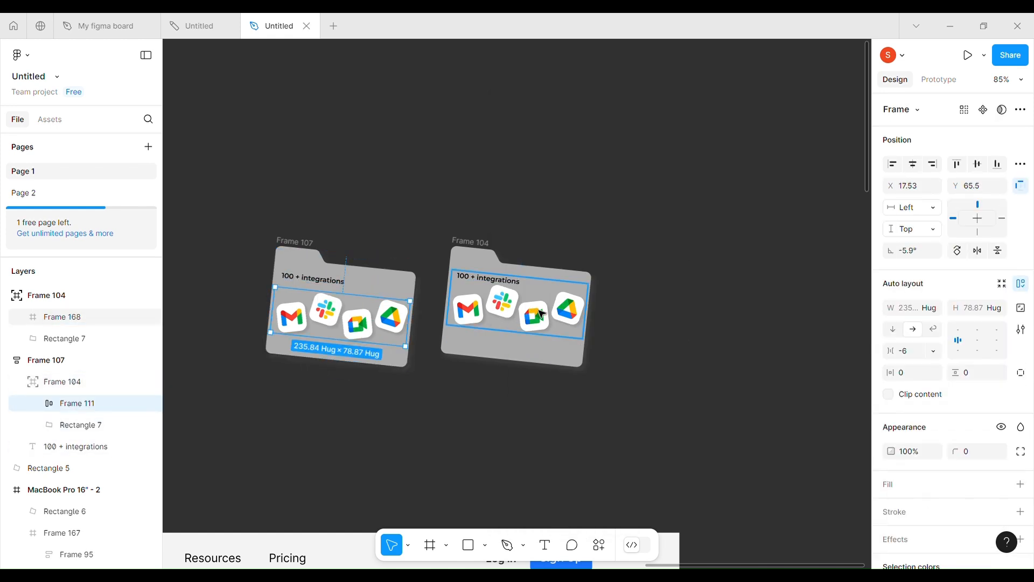
pyautogui.click(540, 313)
pyautogui.moveTo(897, 330); pyautogui.dragTo(905, 330)
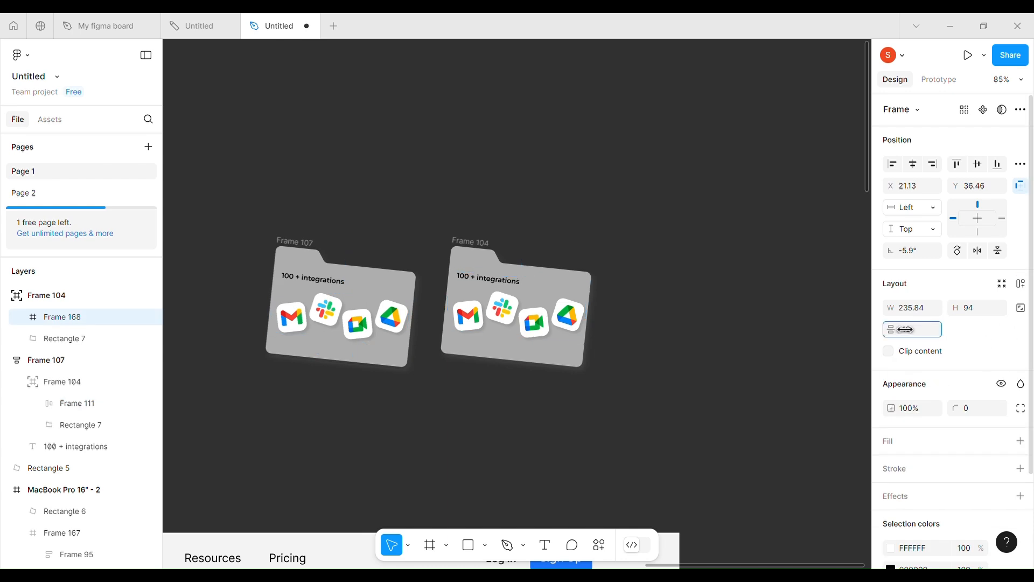
pyautogui.click(676, 318)
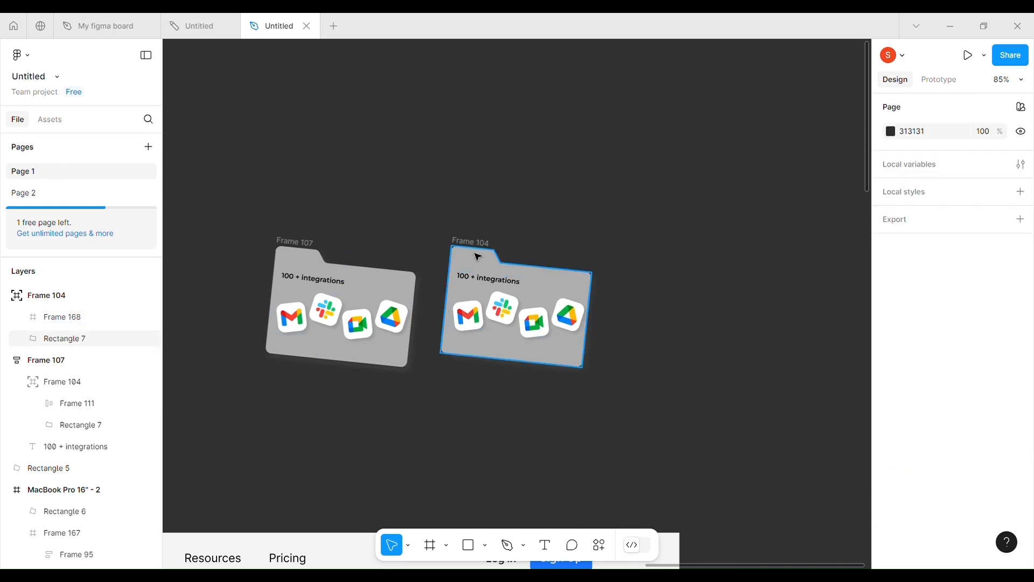
# - Move the rebuilt integrations card from the canvas into the MacBook Pro 16" - 2 frame
pyautogui.click(479, 247)
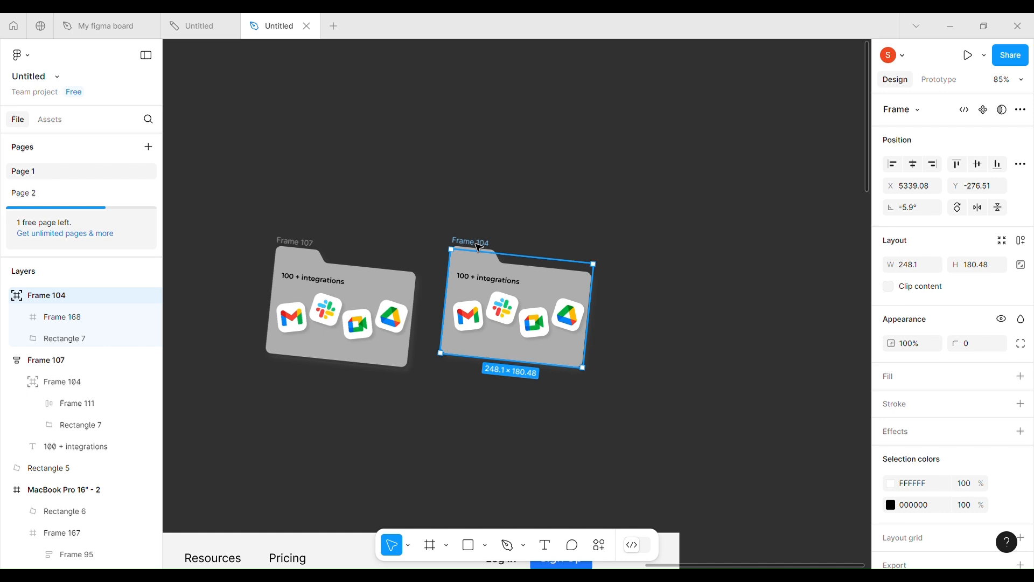
pyautogui.press('Delete')
pyautogui.scroll(-9, 479, 247)
pyautogui.hscroll(-3, 479, 248)
pyautogui.scroll(3, 633, 360)
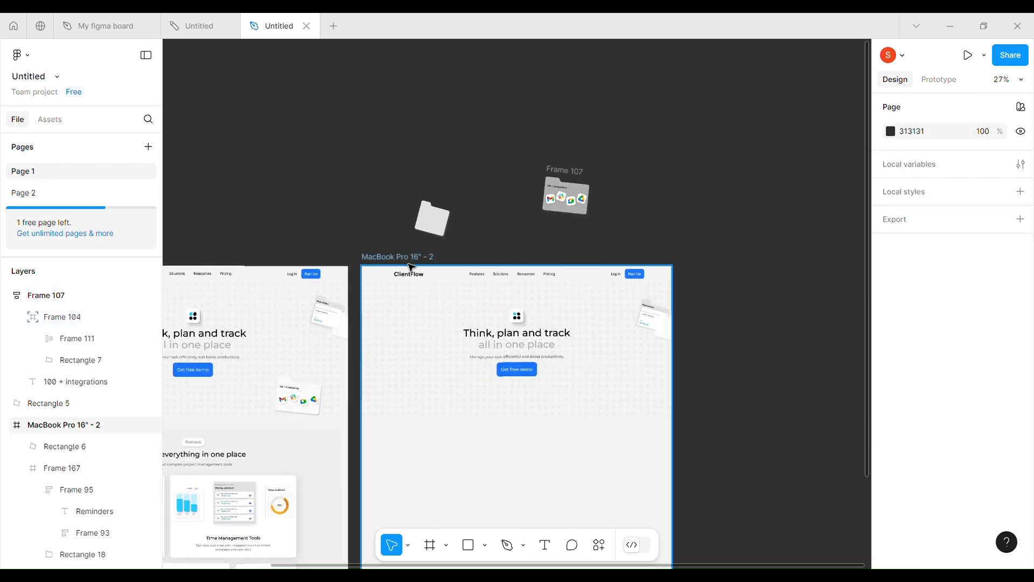
pyautogui.click(411, 268)
pyautogui.hotkey('ctrl', 'v')
# - Position the integrations card at the lower right of the hero section and set its rotation to -10°
pyautogui.moveTo(626, 425); pyautogui.dragTo(628, 402)
pyautogui.moveTo(898, 253); pyautogui.dragTo(895, 254)
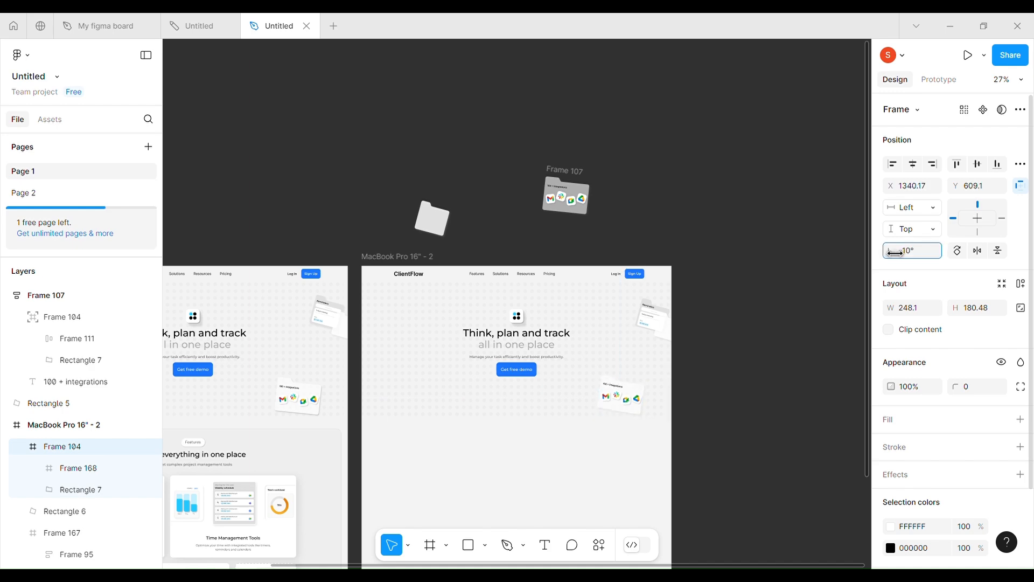
pyautogui.click(746, 344)
pyautogui.hscroll(-2, 745, 343)
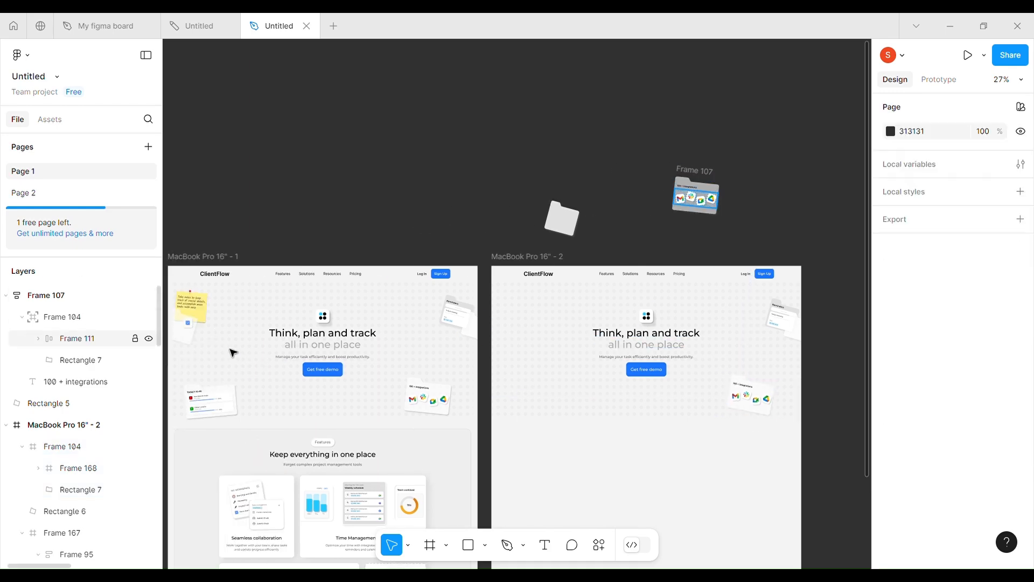
pyautogui.keyDown('ctrl'); pyautogui.scroll(5, 208, 324); pyautogui.keyUp('ctrl')
pyautogui.moveTo(237, 255); pyautogui.dragTo(433, 381)
pyautogui.click(397, 141)
pyautogui.moveTo(208, 140); pyautogui.dragTo(276, 329)
pyautogui.click(48, 461)
pyautogui.click(399, 105)
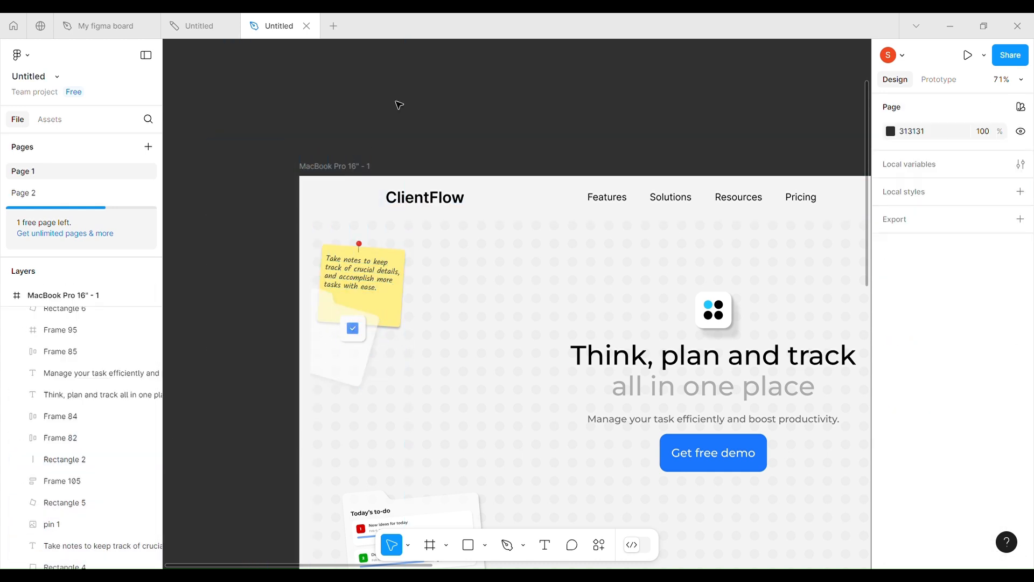
# - Copy the pinned sticky note, its text, the translucent folder and the checkbox icon from the original page into MacBook Pro 16" - 2
pyautogui.click(373, 283)
pyautogui.keyDown('shift'); pyautogui.click(373, 282); pyautogui.keyUp('shift')
pyautogui.keyDown('shift'); pyautogui.click(360, 247); pyautogui.keyUp('shift')
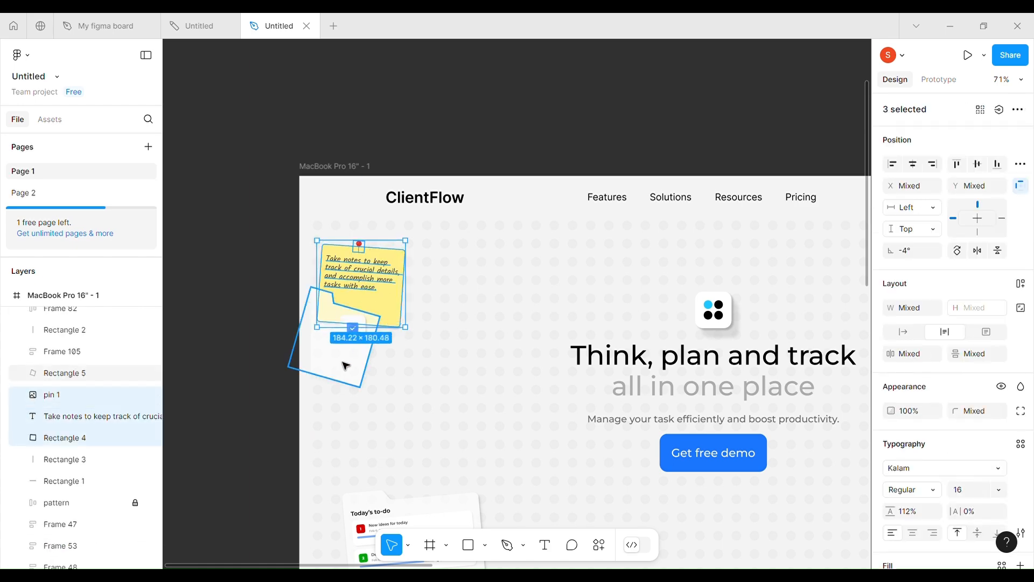
pyautogui.keyDown('shift'); pyautogui.click(344, 361); pyautogui.keyUp('shift')
pyautogui.keyDown('shift'); pyautogui.click(363, 336); pyautogui.keyUp('shift')
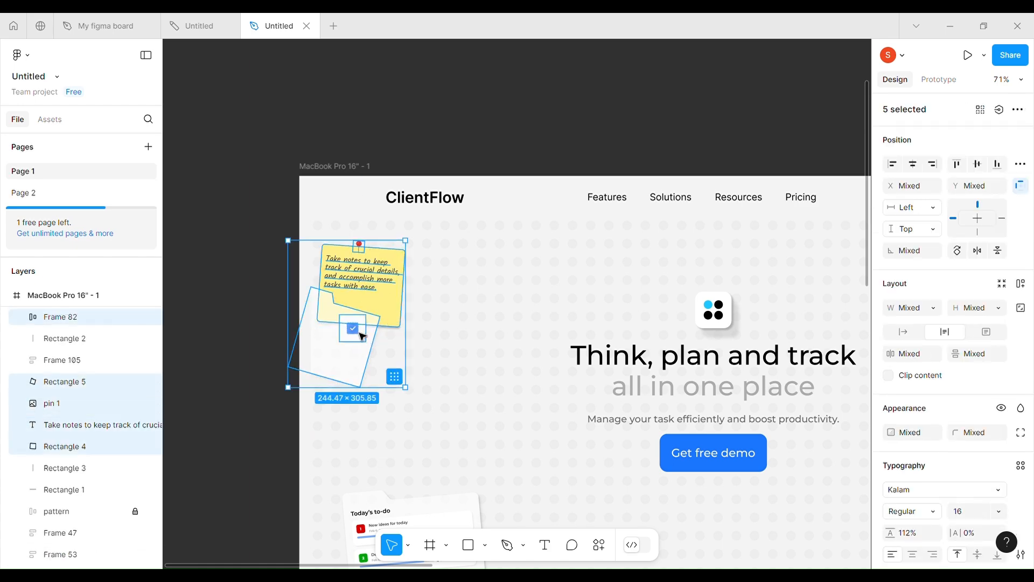
pyautogui.scroll(-5, 359, 332)
pyautogui.hscroll(10, 360, 332)
pyautogui.click(230, 237)
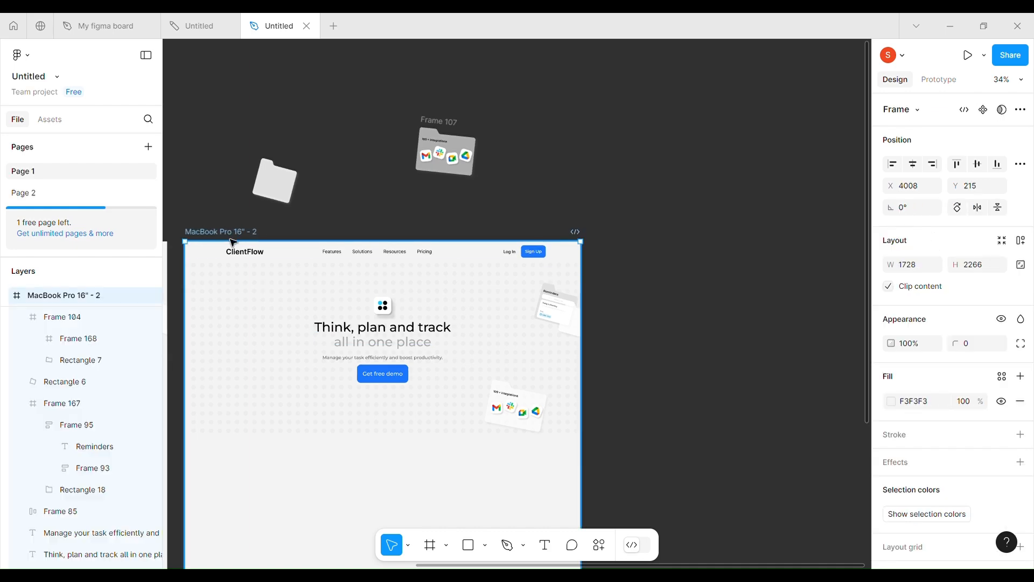
pyautogui.hotkey('ctrl', 'v')
# - Wrap the copied yellow note, its text and the red pin together in one frame
pyautogui.scroll(5, 262, 340)
pyautogui.hscroll(-3, 263, 342)
pyautogui.scroll(5, 359, 226)
pyautogui.click(418, 65)
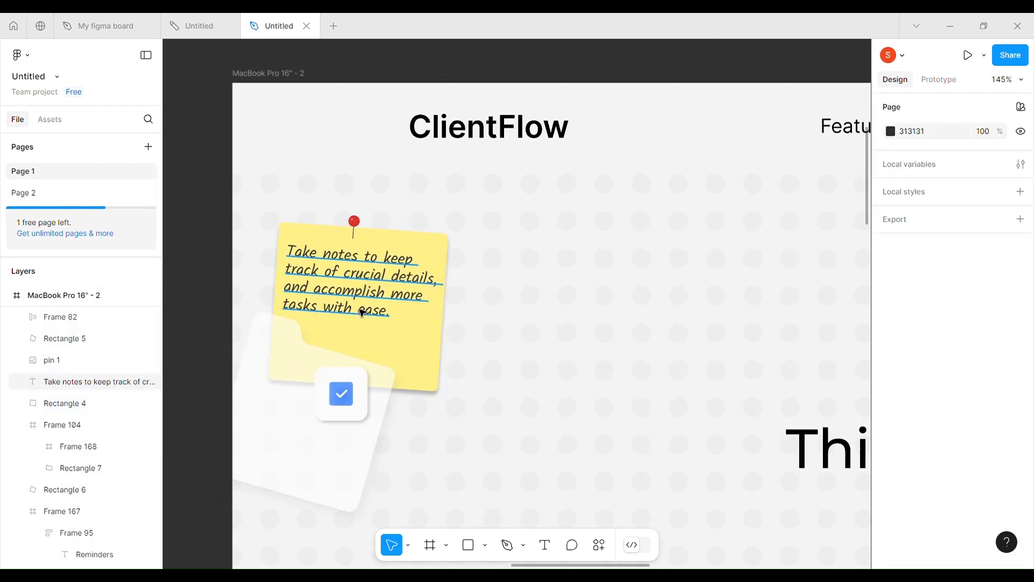
pyautogui.click(329, 272)
pyautogui.keyDown('shift'); pyautogui.click(411, 351); pyautogui.keyUp('shift')
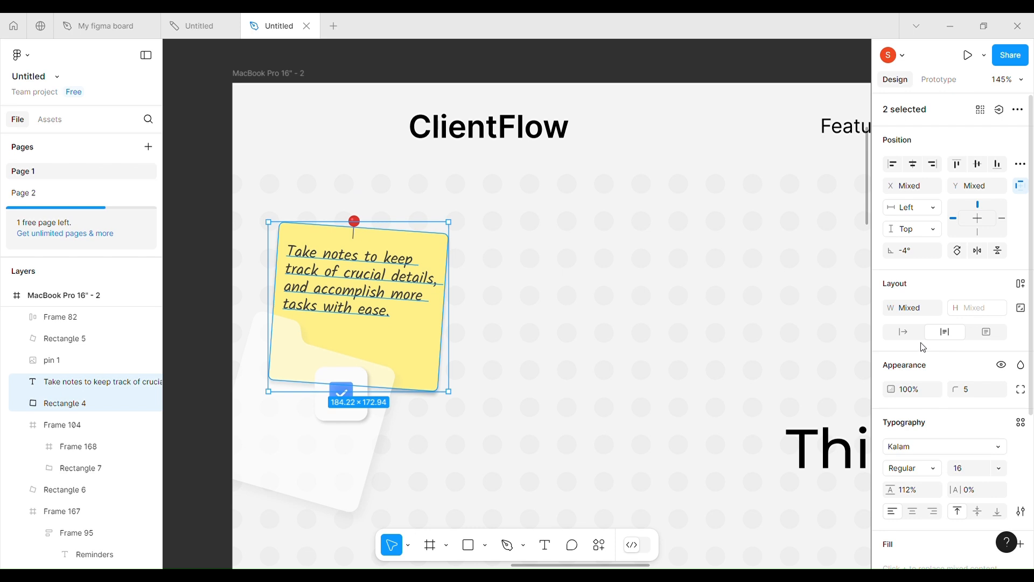
pyautogui.keyDown('shift'); pyautogui.click(355, 221); pyautogui.keyUp('shift')
pyautogui.rightClick(371, 281)
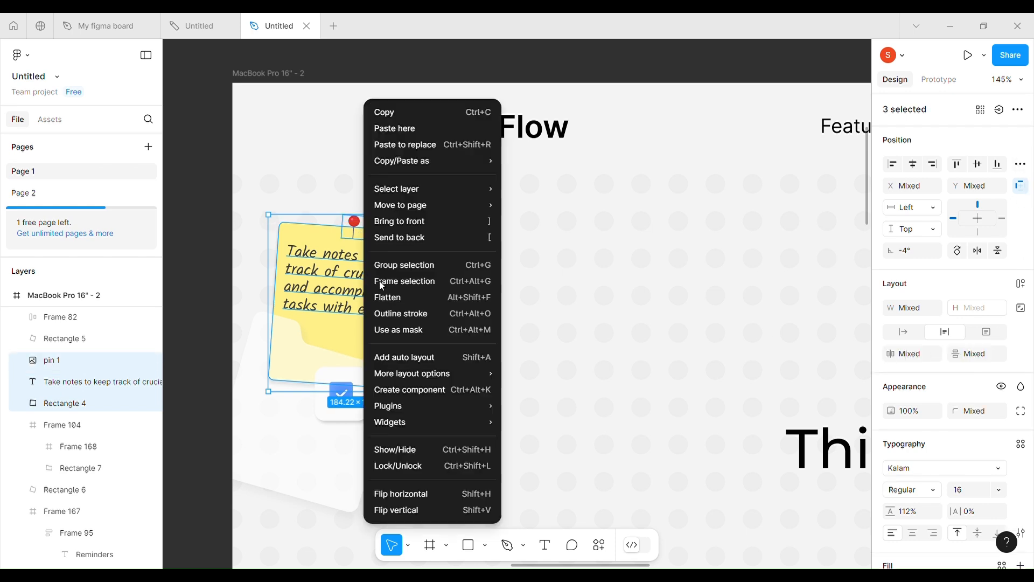
pyautogui.click(446, 280)
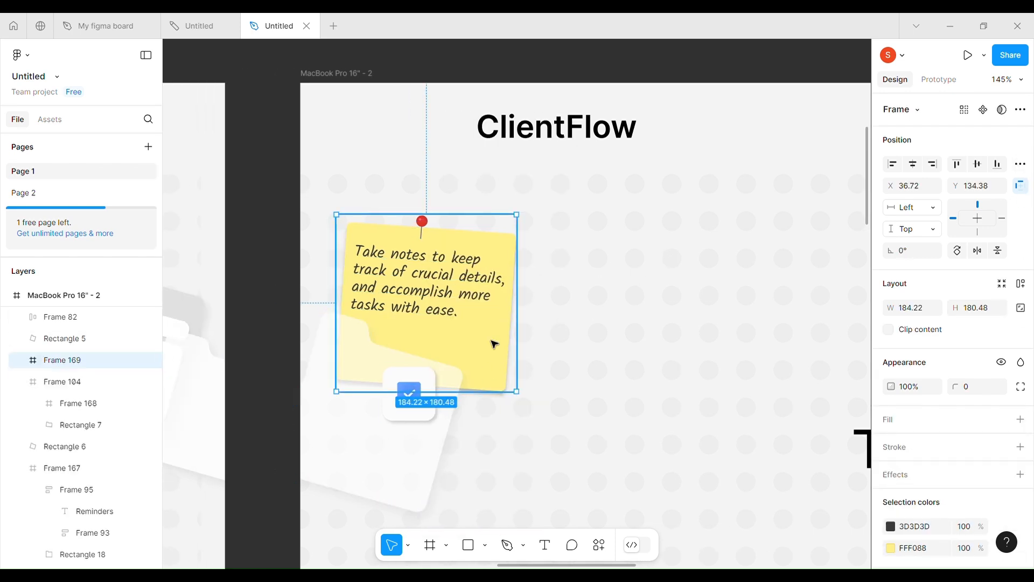
# - Wrap the translucent folder shape beneath the sticky note in its own frame
pyautogui.click(353, 474)
pyautogui.rightClick(348, 476)
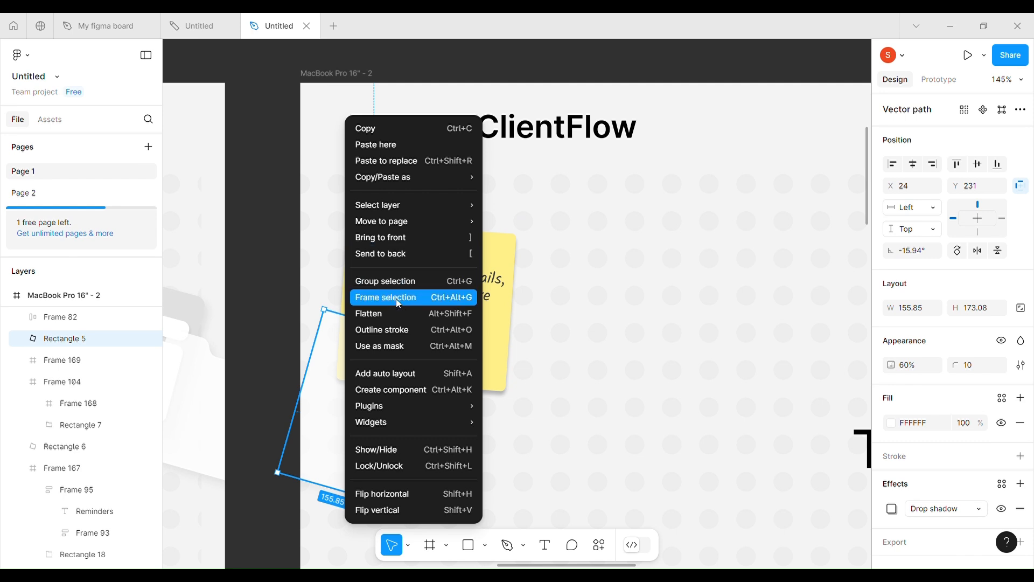
pyautogui.click(396, 298)
# - Examine the separate frames of the checkbox icon, the sticky note and the translucent folder
pyautogui.click(421, 416)
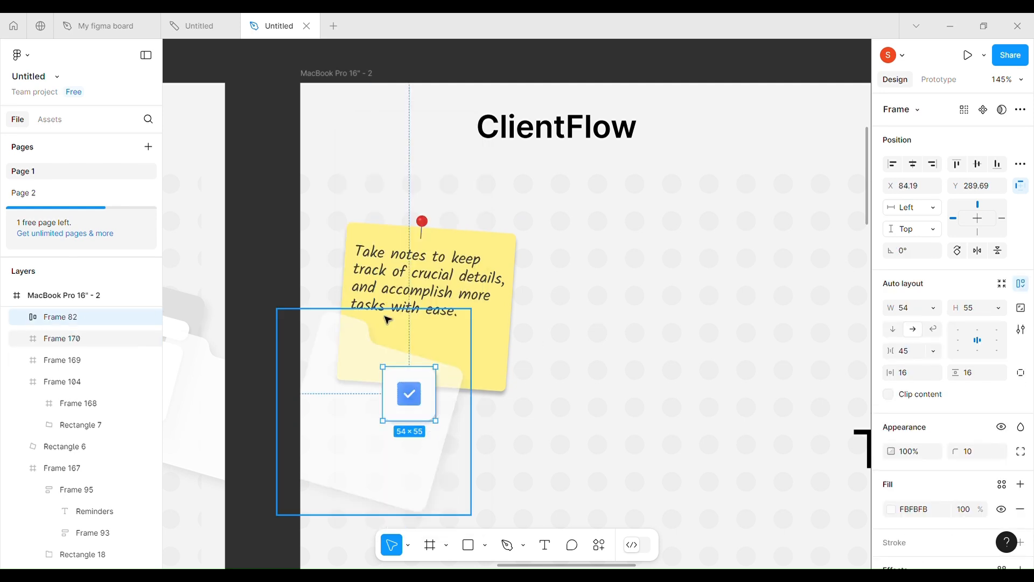
pyautogui.doubleClick(418, 277)
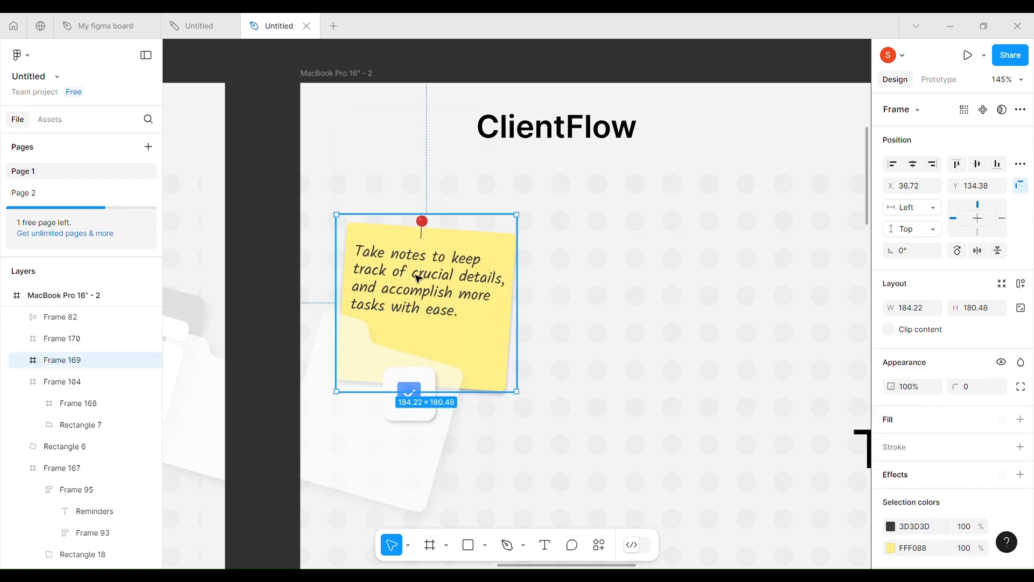
pyautogui.click(478, 237)
pyautogui.click(548, 280)
pyautogui.click(474, 248)
pyautogui.click(469, 425)
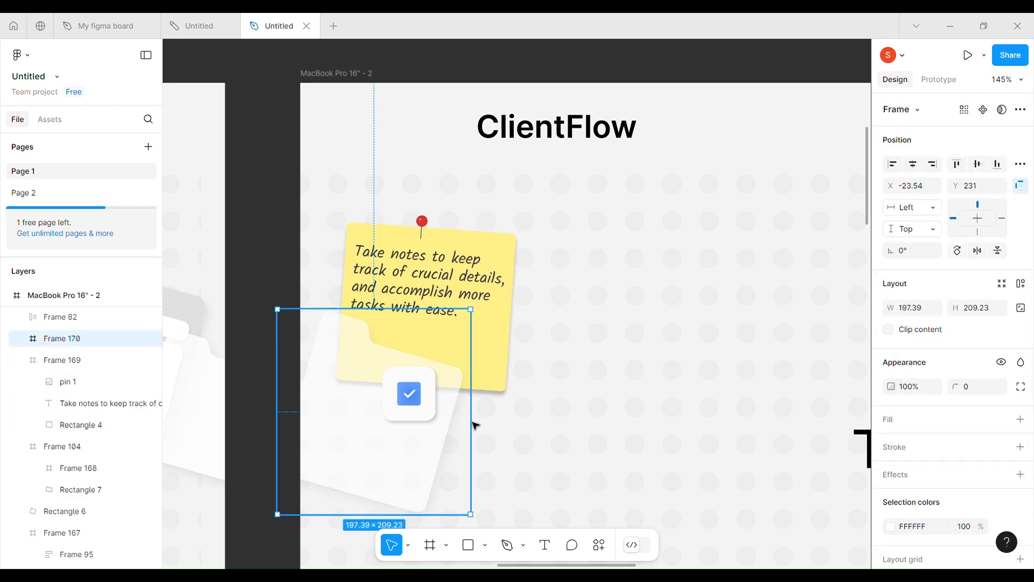
# - Copy the "Today's to-do" card from the original page into the MacBook Pro 16" - 2 frame
pyautogui.scroll(-10, 586, 377)
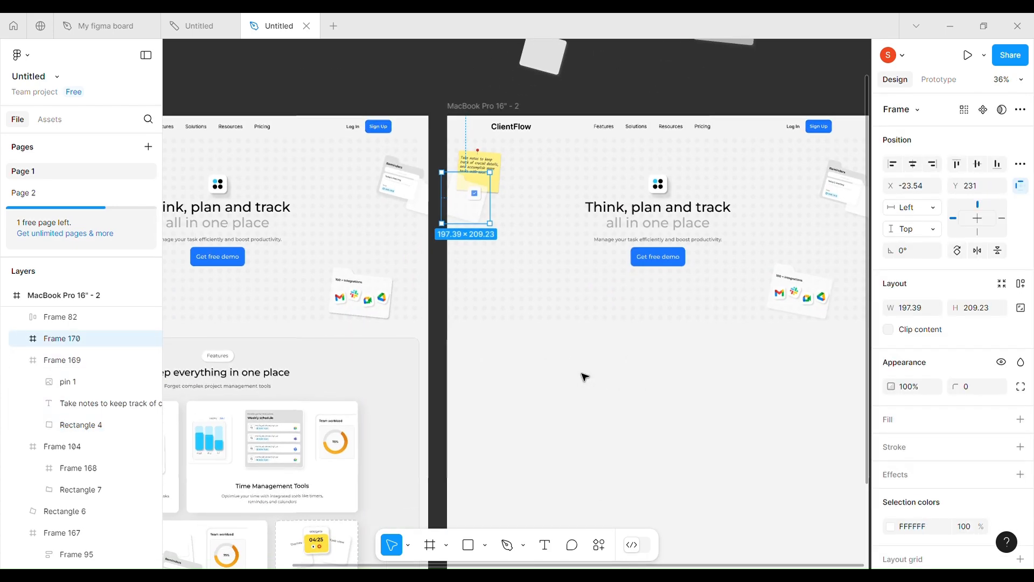
pyautogui.hscroll(-3, 586, 376)
pyautogui.scroll(-1, 585, 376)
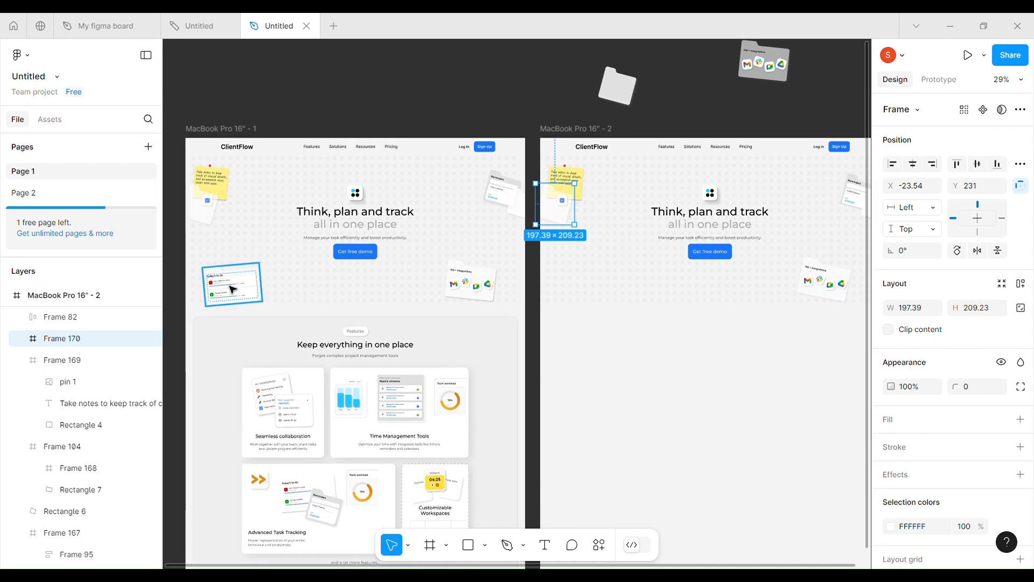
pyautogui.click(247, 292)
pyautogui.hotkey('ctrl', 'c')
pyautogui.click(579, 130)
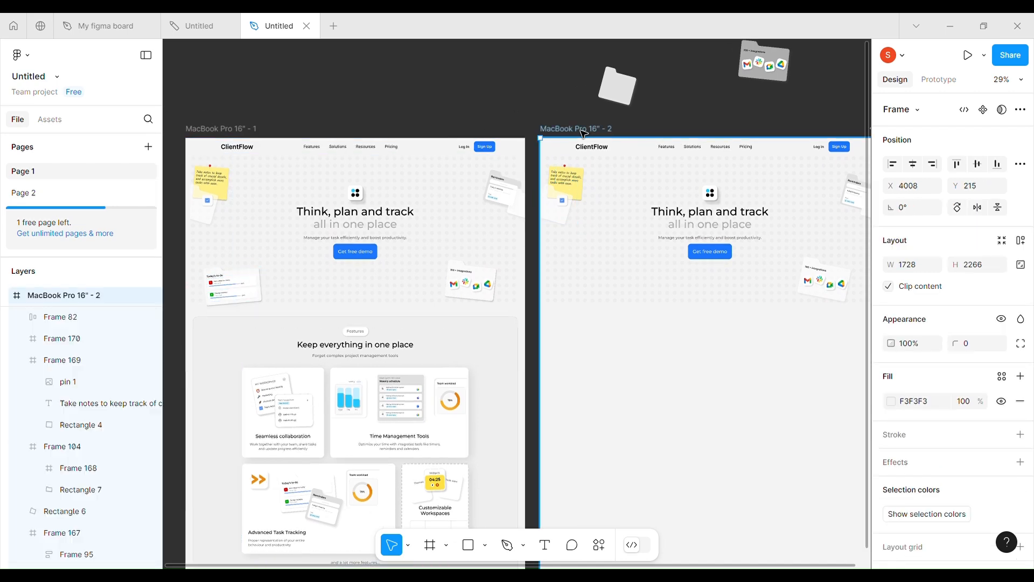
pyautogui.hotkey('ctrl', 'v')
# - Duplicate the two-task list from inside the "Today's to-do" card onto the empty area below the hero section
pyautogui.scroll(10, 612, 275)
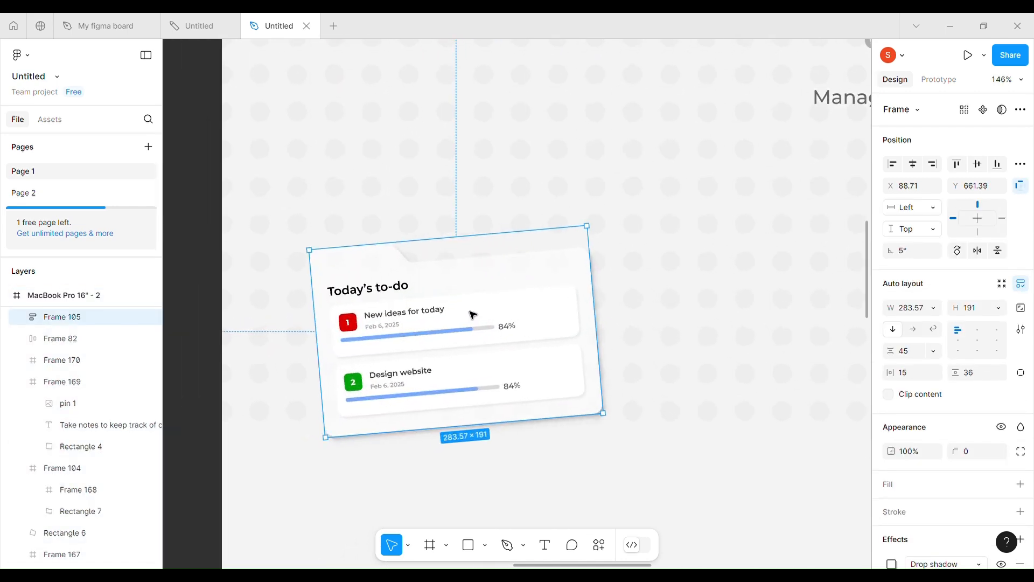
pyautogui.doubleClick(379, 295)
pyautogui.doubleClick(380, 295)
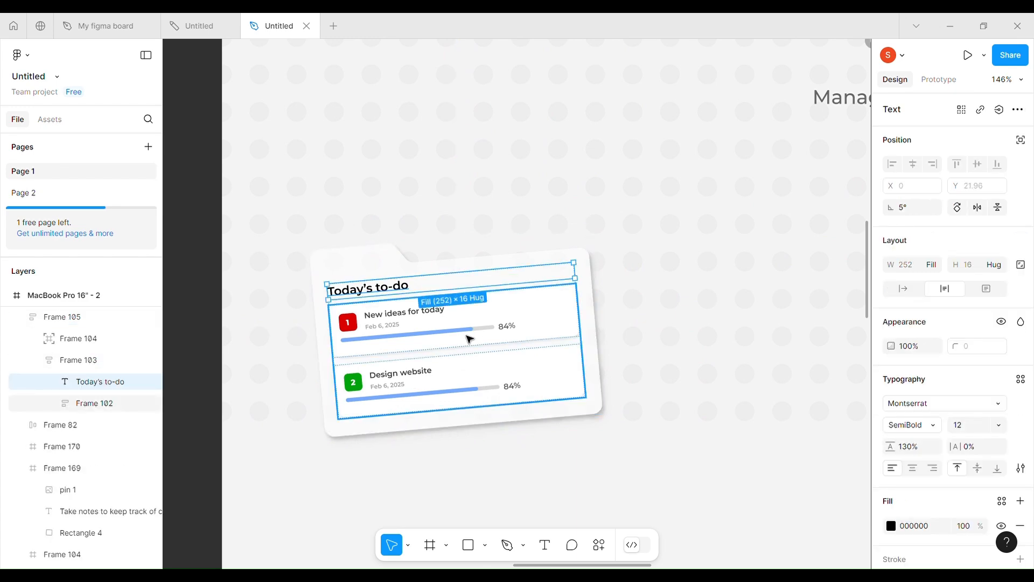
pyautogui.click(466, 335)
pyautogui.scroll(-4, 452, 337)
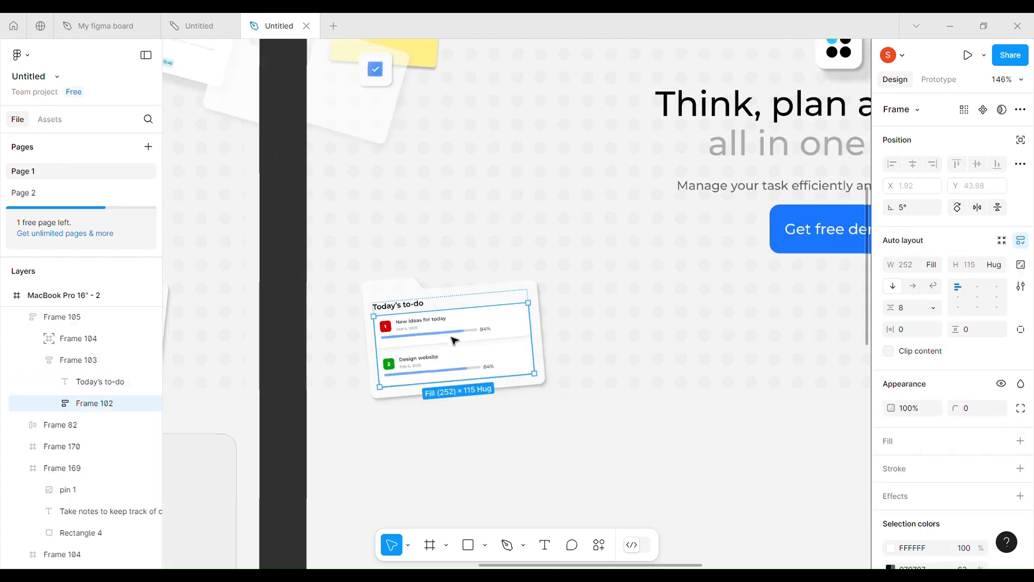
pyautogui.scroll(-3, 453, 337)
pyautogui.rightClick(312, 438)
pyautogui.click(371, 111)
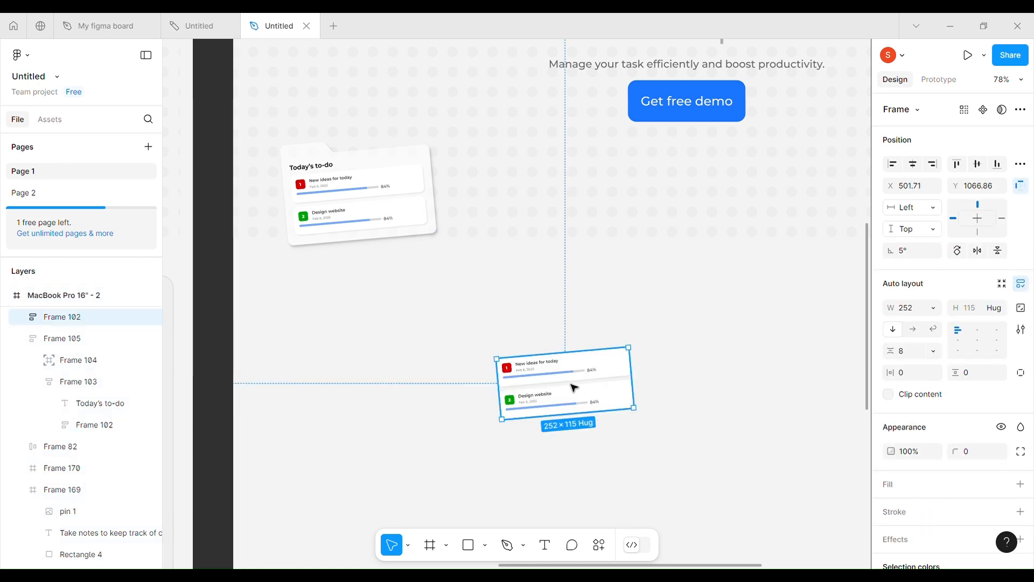
# - Ungroup the duplicated task list into two separate task cards
pyautogui.moveTo(565, 385); pyautogui.dragTo(544, 379)
pyautogui.rightClick(552, 377)
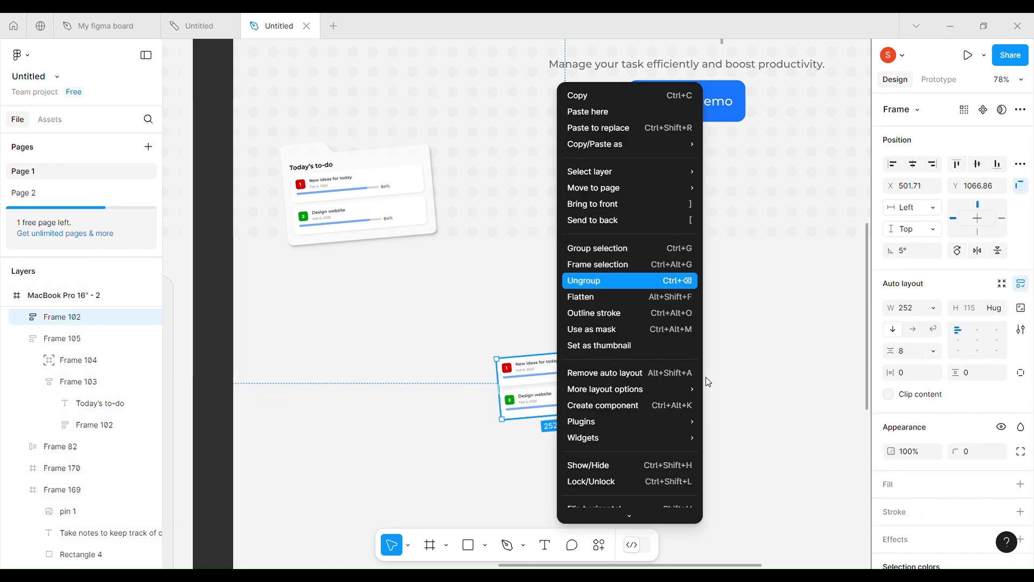
pyautogui.click(595, 281)
# - Ungroup the nested outer frames of the duplicated "New ideas for today" card, including its white background frame
pyautogui.scroll(5, 587, 378)
pyautogui.click(526, 365)
pyautogui.rightClick(527, 365)
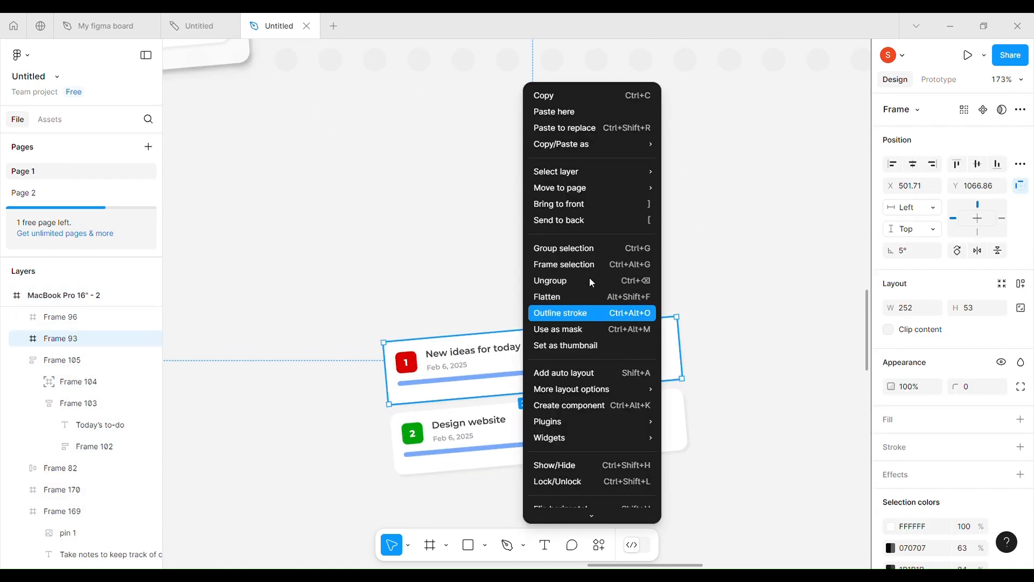
pyautogui.click(628, 275)
pyautogui.rightClick(478, 350)
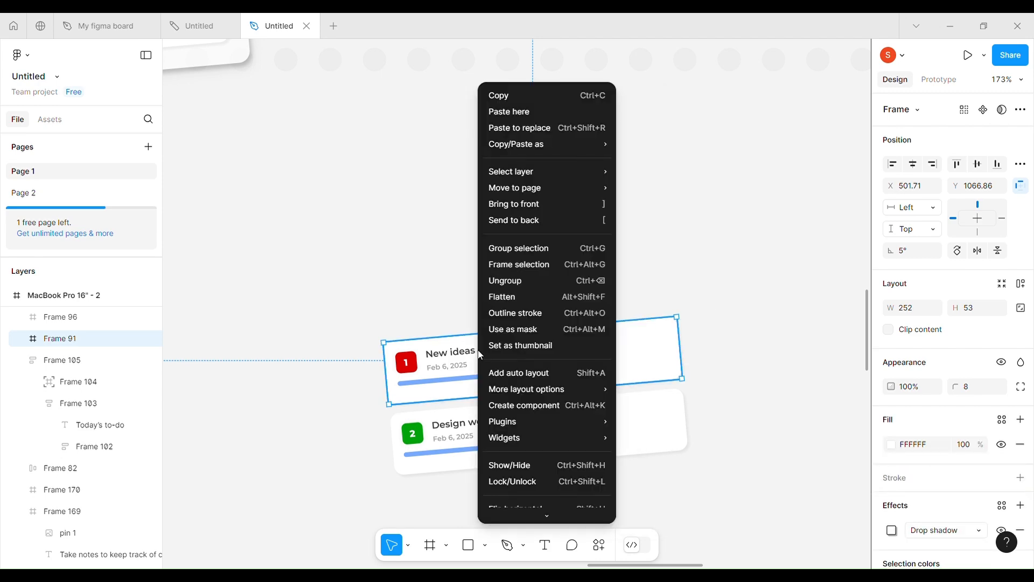
pyautogui.click(510, 283)
# - Ungroup the "New ideas for today" contents to separate the heading row from the progress bar, and select its red number badge
pyautogui.click(462, 377)
pyautogui.rightClick(457, 378)
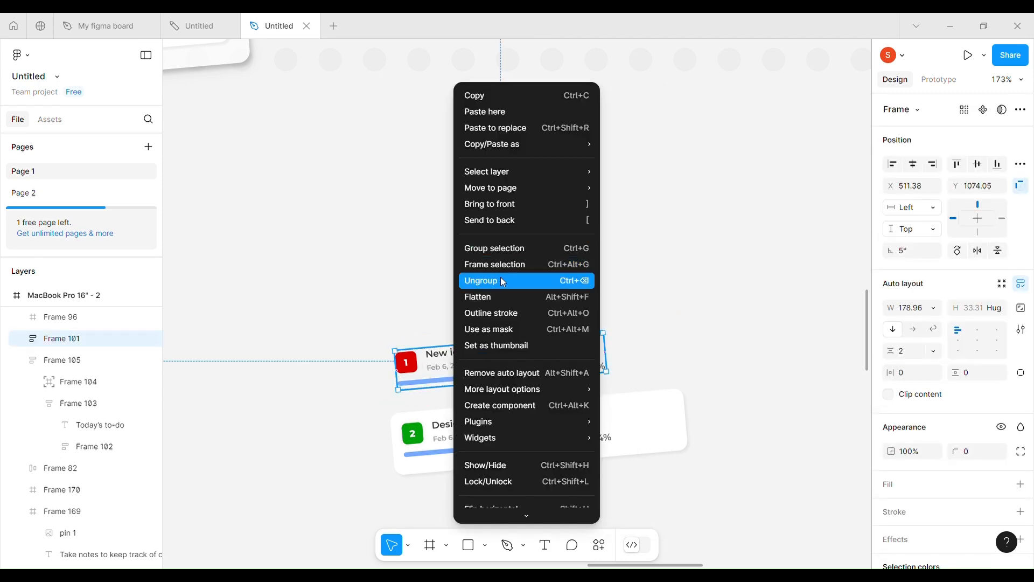
pyautogui.click(500, 277)
pyautogui.click(438, 365)
pyautogui.rightClick(437, 365)
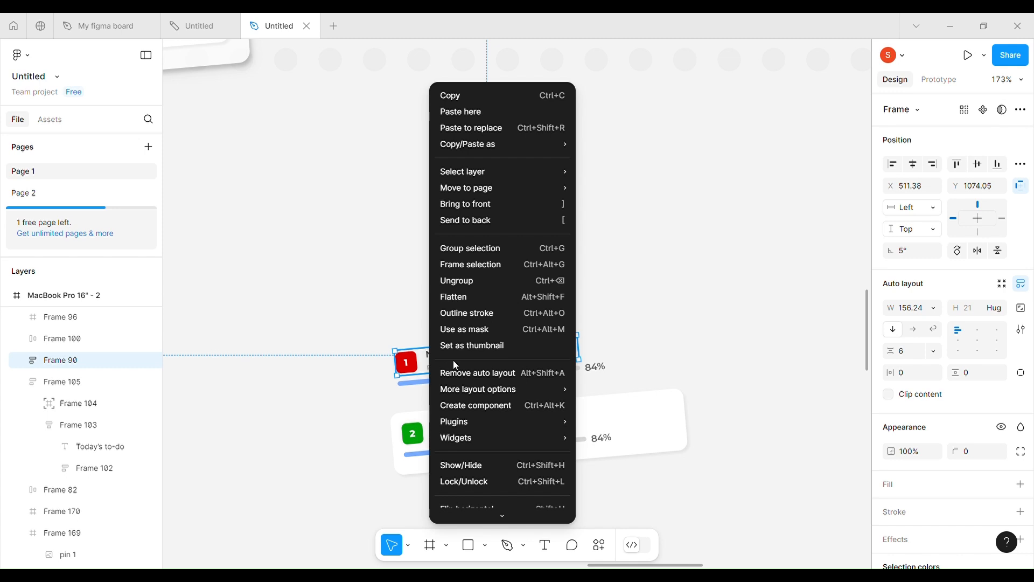
pyautogui.click(496, 284)
pyautogui.doubleClick(517, 349)
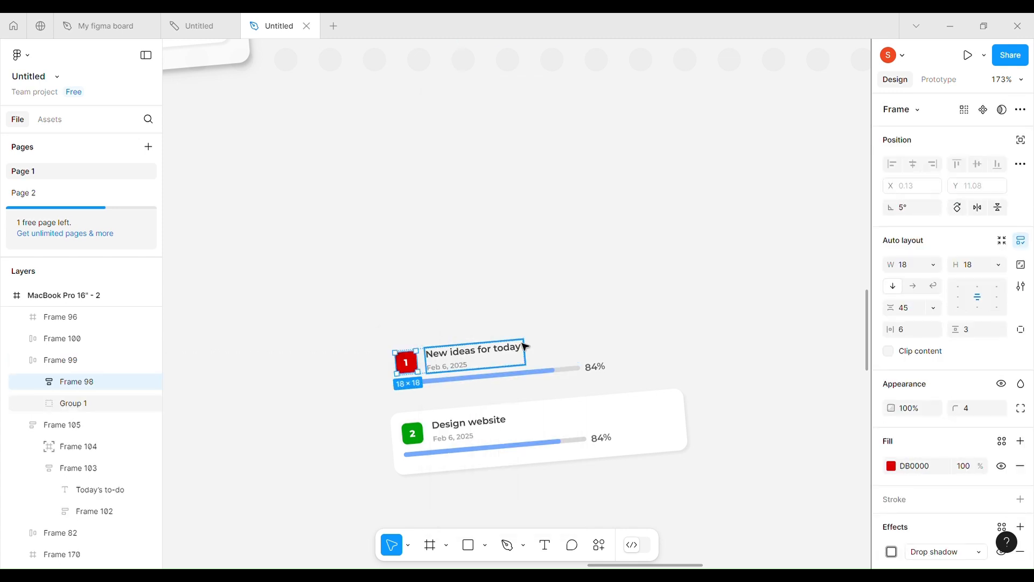
pyautogui.scroll(5, 527, 345)
pyautogui.click(474, 370)
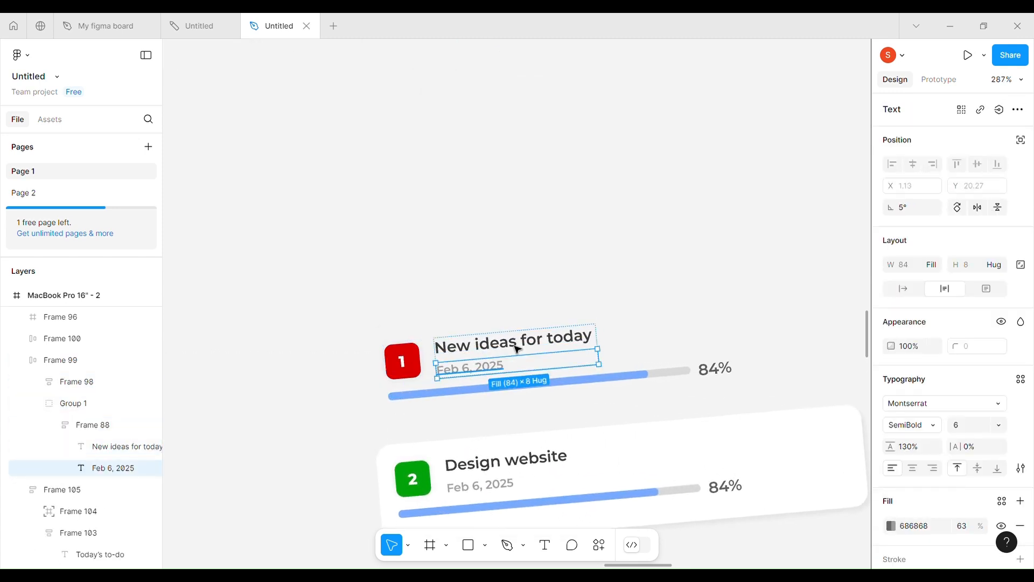
pyautogui.click(663, 377)
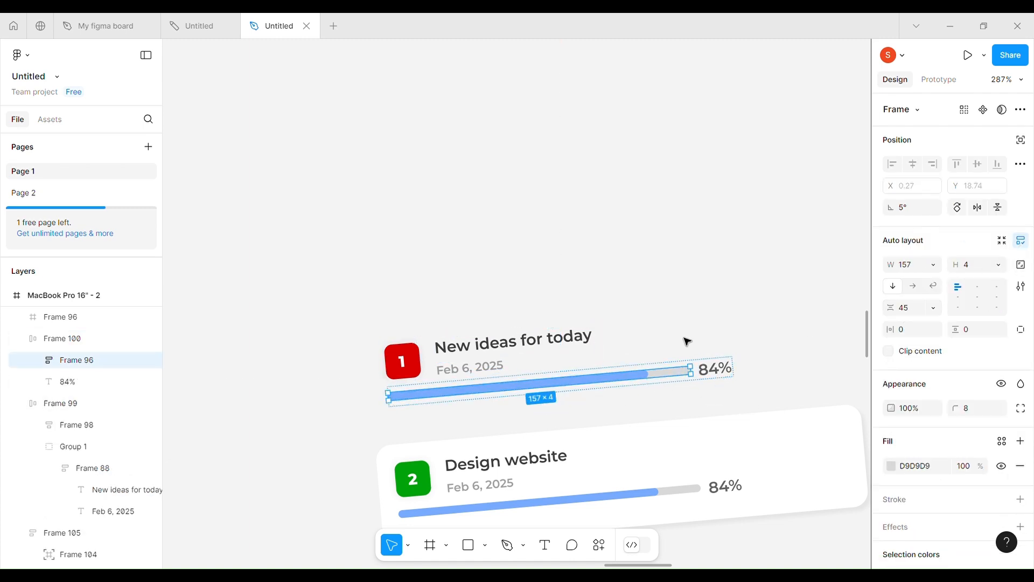
pyautogui.click(506, 343)
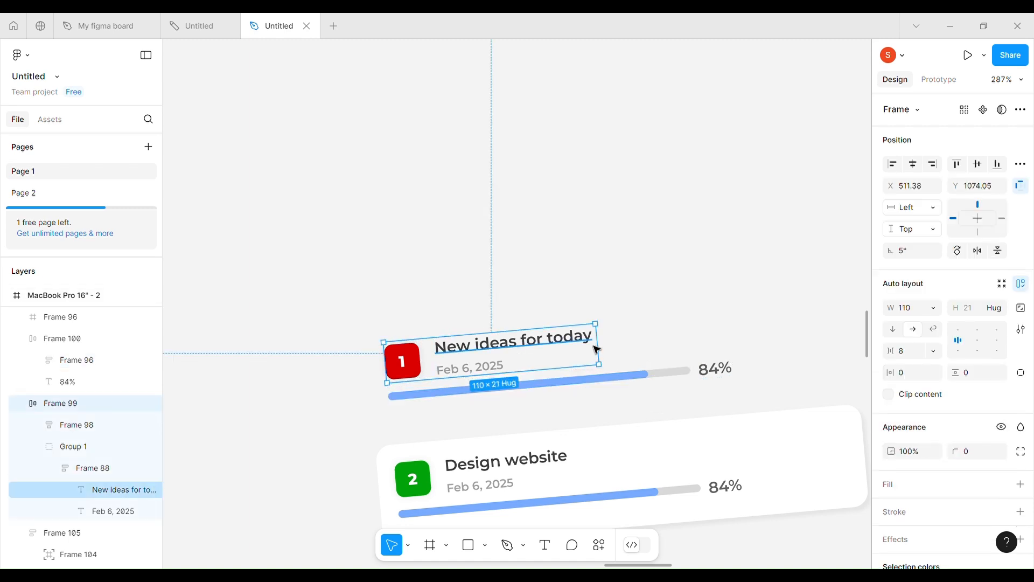
# - Undo the ungrouping of the duplicated "New ideas for today" card until both task cards are whole again
pyautogui.hotkey('ctrl', 'z')
pyautogui.hotkey('ctrl', 'z')
pyautogui.hotkey('ctrl', 'z')
pyautogui.hotkey('ctrl', 'z')
pyautogui.hotkey('ctrl', 'z')
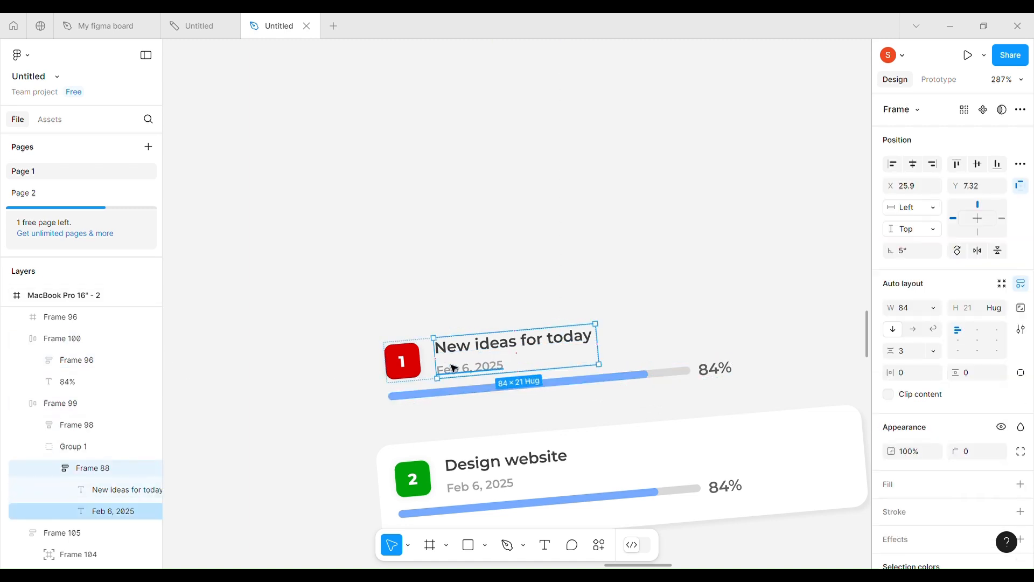
pyautogui.hotkey('ctrl', 'z')
pyautogui.hotkey('ctrl', 'z')
pyautogui.hotkey('ctrl', 'z')
pyautogui.hotkey('ctrl', 'z')
pyautogui.hotkey('ctrl', 'z')
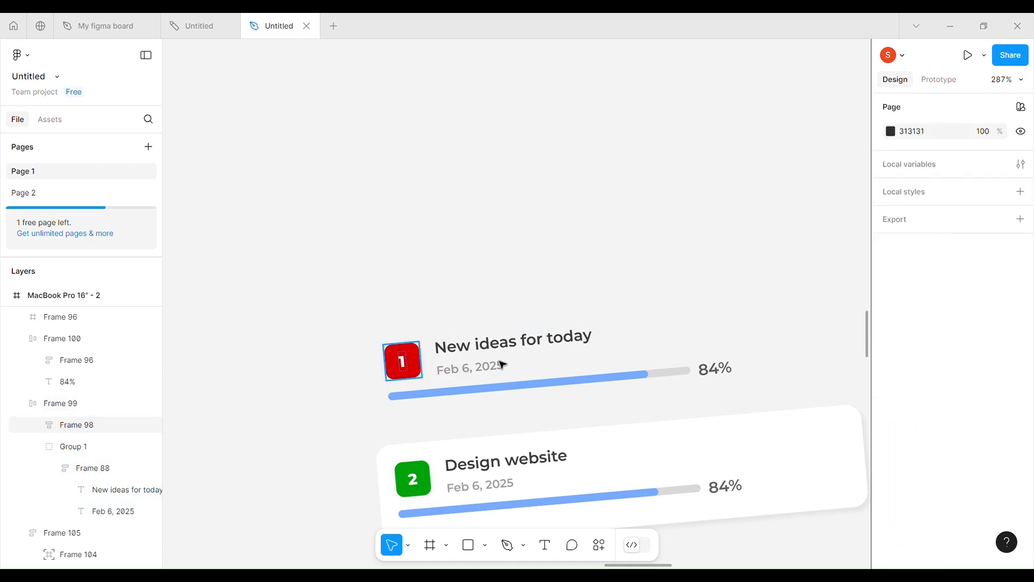
pyautogui.hotkey('ctrl', 'z')
pyautogui.hotkey('ctrl', 'z')
pyautogui.hotkey('ctrl', 'z')
pyautogui.hotkey('ctrl', 'z')
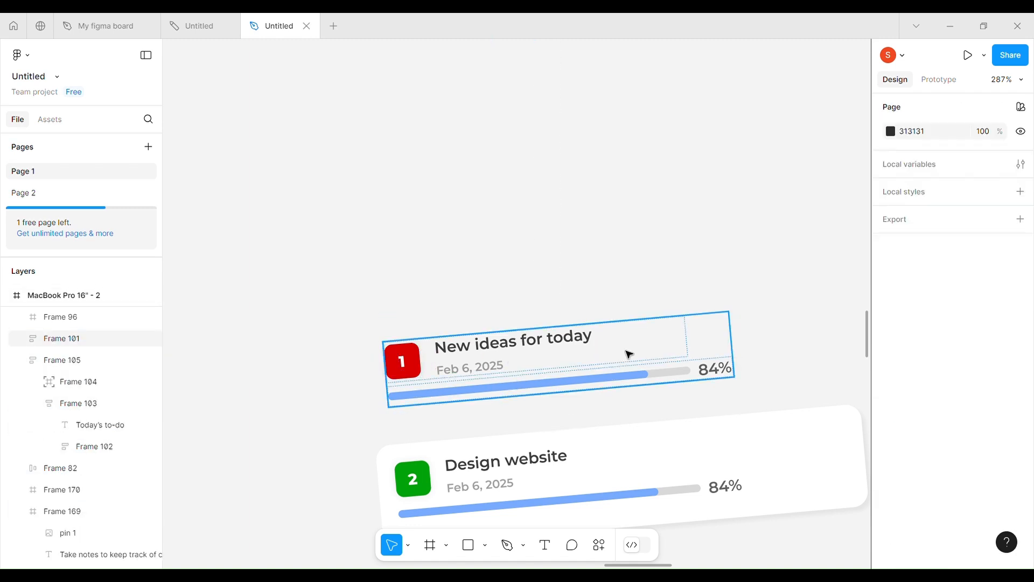
pyautogui.scroll(-3, 563, 331)
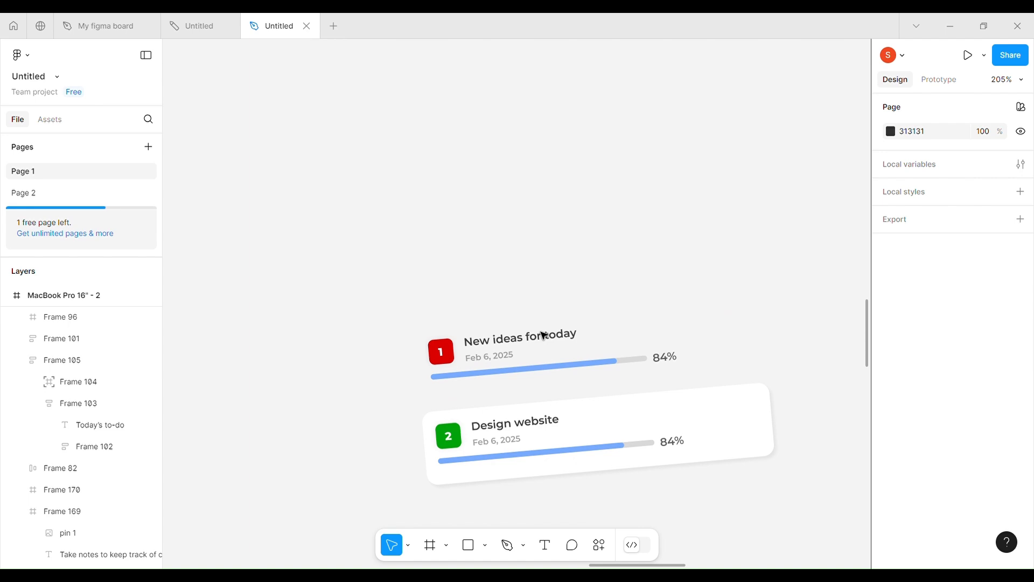
pyautogui.hotkey('ctrl', 'z')
pyautogui.hotkey('ctrl', 'z')
pyautogui.hotkey('ctrl', 'z')
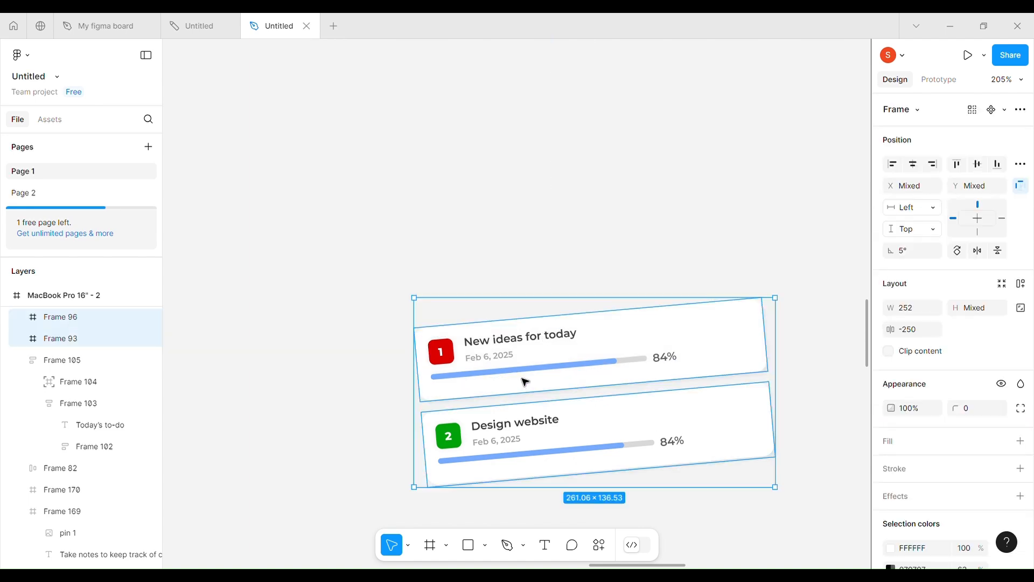
# - Set both duplicated task cards to 0° rotation and align their horizontal centers
pyautogui.hotkey('ctrl', 'z')
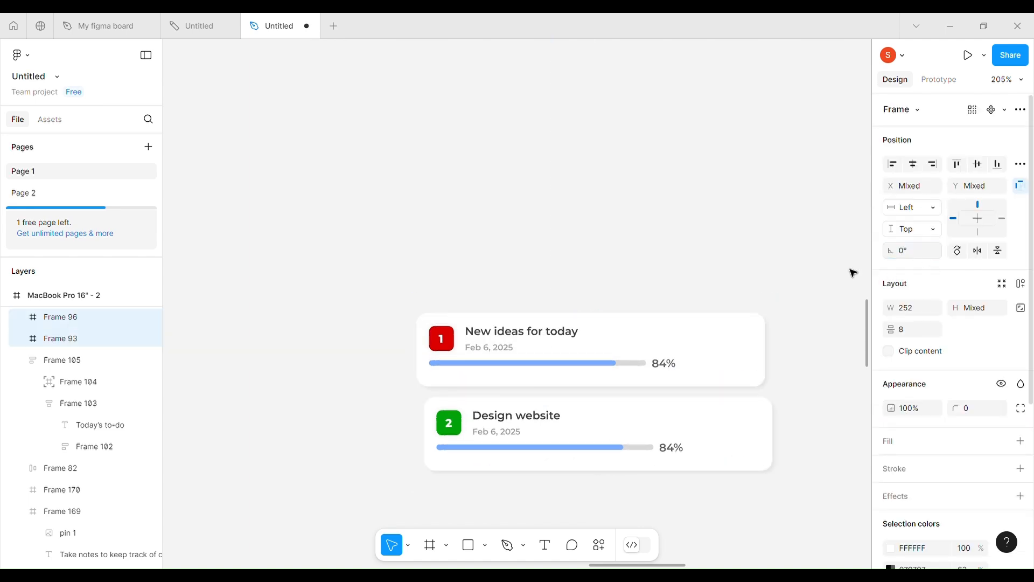
pyautogui.click(915, 167)
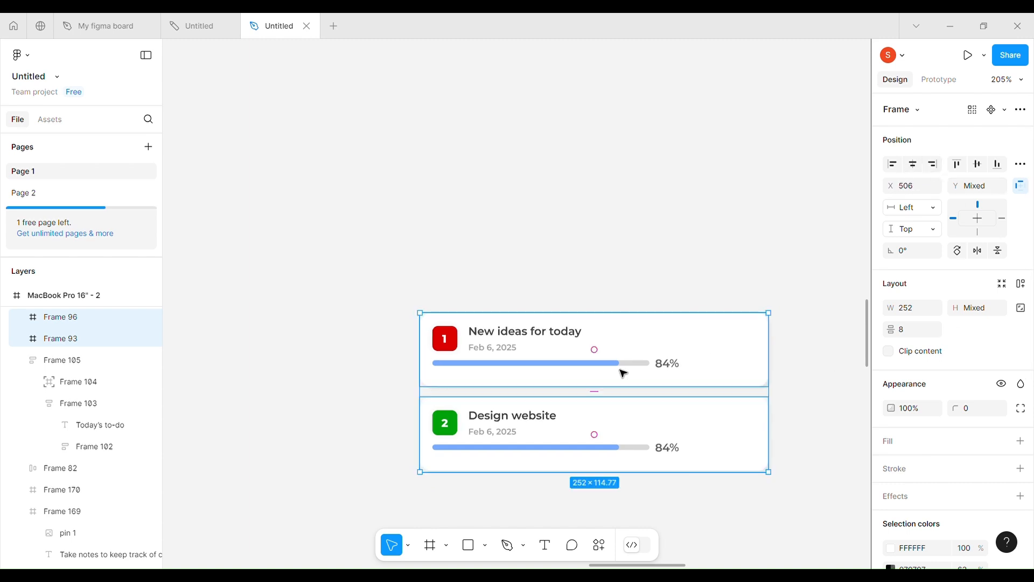
# - Wrap the two aligned task cards in one frame and set its rotation to 5°
pyautogui.rightClick(576, 386)
pyautogui.click(622, 266)
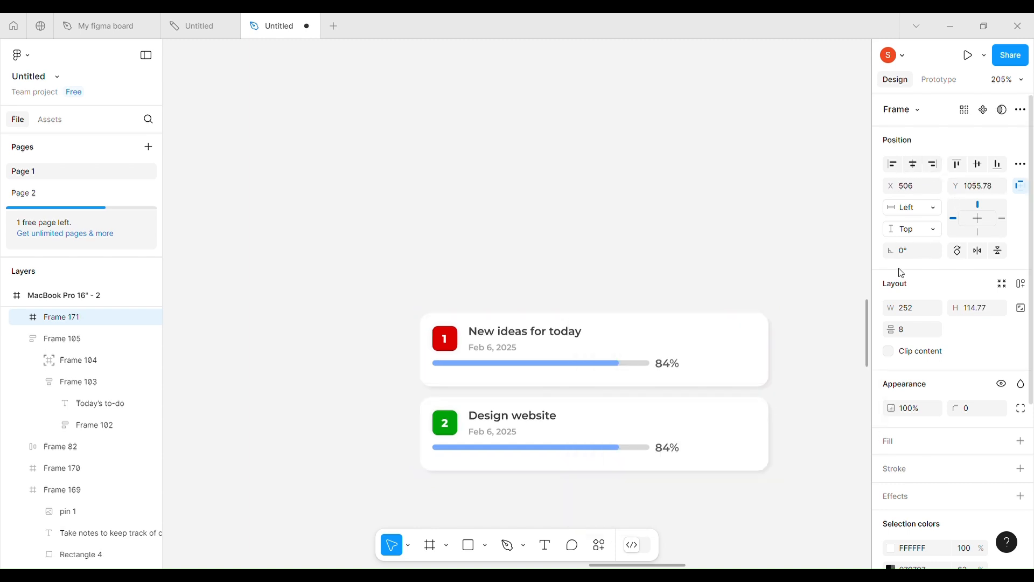
pyautogui.write('5')
pyautogui.press('Return')
# - Move the rebuilt task-card frame into the "Today's to-do" card, replacing the existing task list there
pyautogui.scroll(-5, 518, 298)
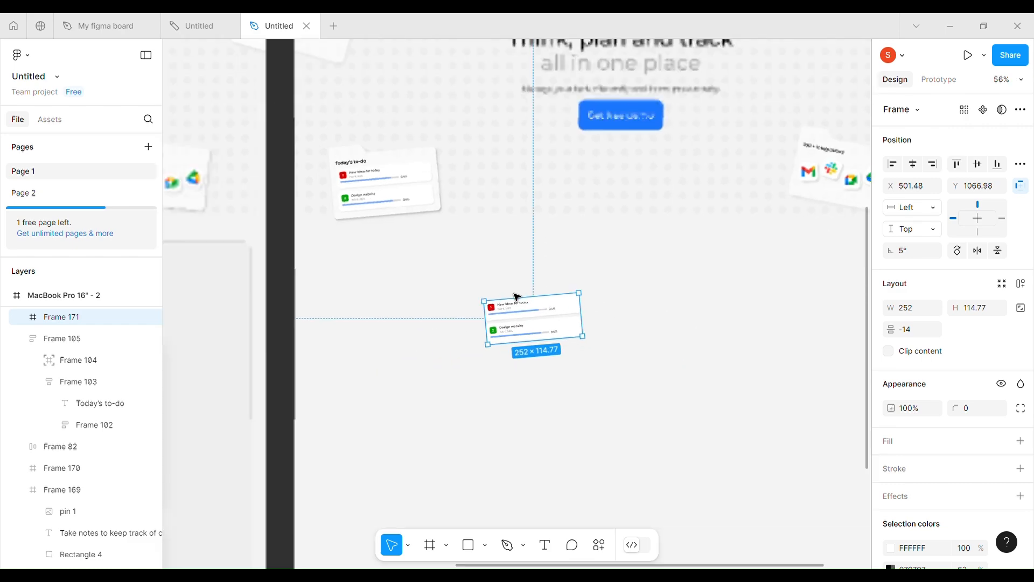
pyautogui.press('Delete')
pyautogui.scroll(3, 443, 230)
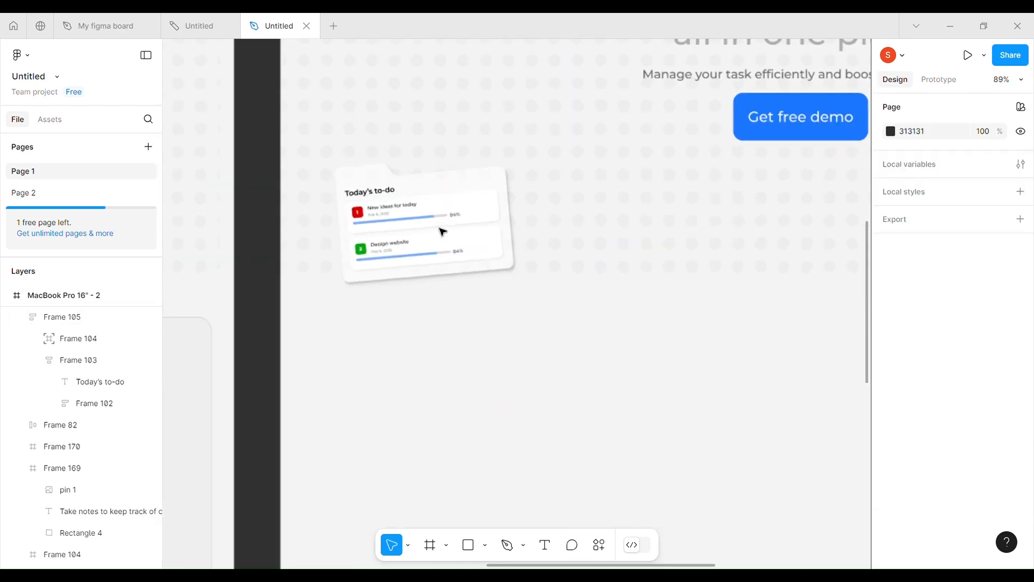
pyautogui.click(399, 229)
pyautogui.doubleClick(409, 228)
pyautogui.rightClick(410, 228)
pyautogui.click(442, 262)
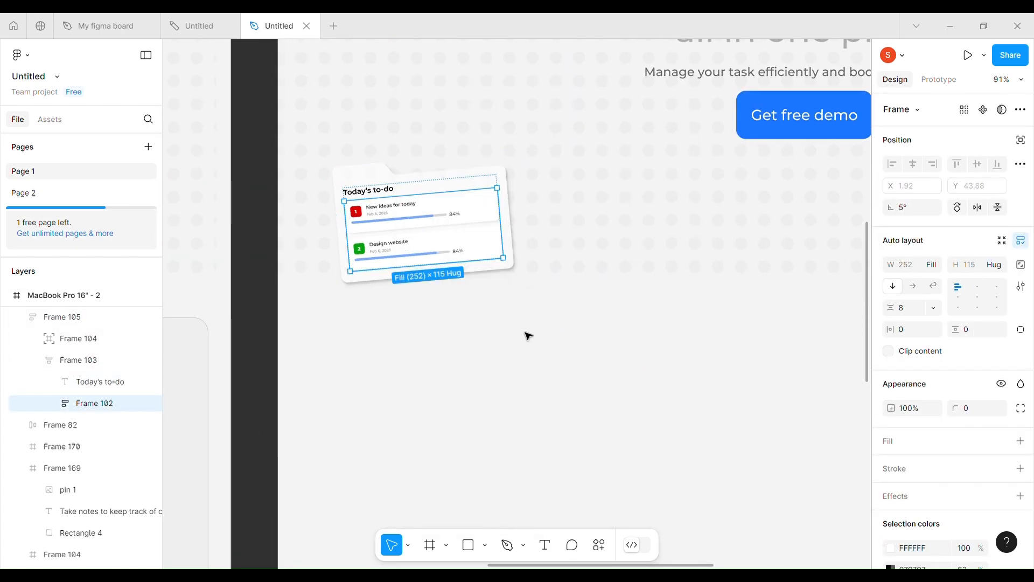
pyautogui.click(430, 349)
# - Examine the Features section of the first MacBook Pro 16" frame beside the empty area of the second frame
pyautogui.scroll(-5, 429, 349)
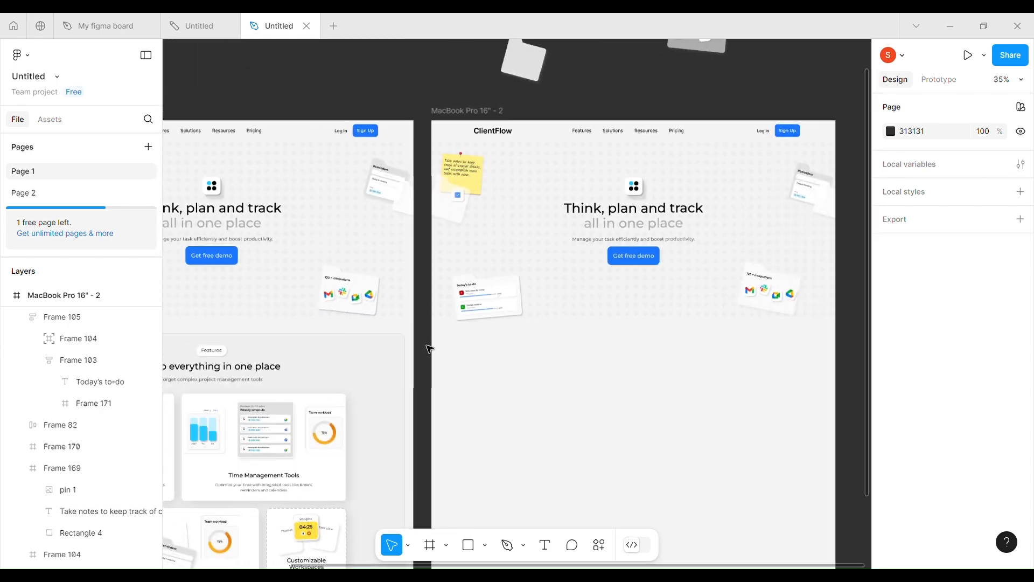
pyautogui.hscroll(-3, 429, 349)
pyautogui.click(376, 316)
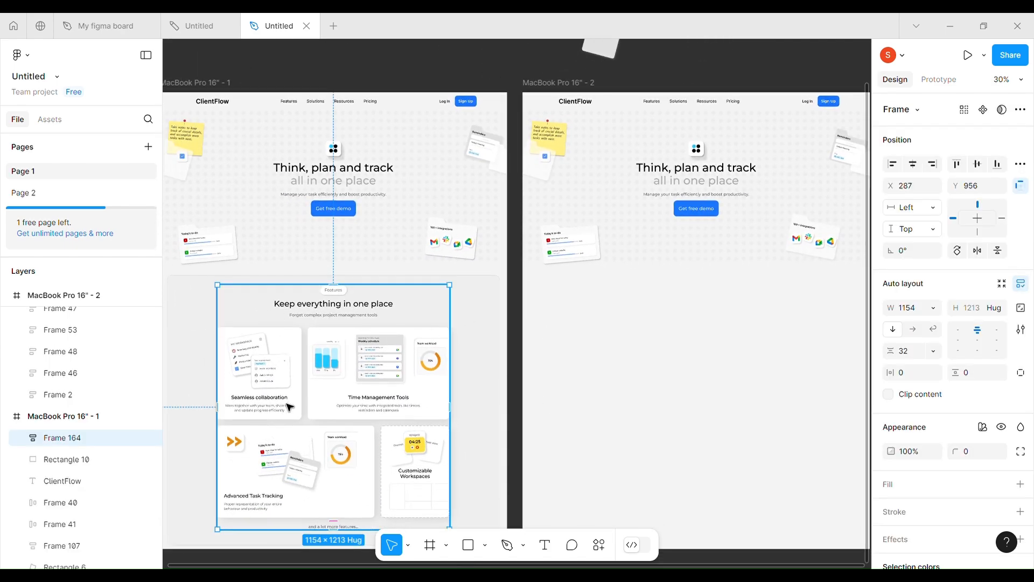
pyautogui.hscroll(1, 544, 377)
pyautogui.scroll(-1, 544, 378)
pyautogui.hscroll(3, 506, 360)
pyautogui.hscroll(-3, 436, 397)
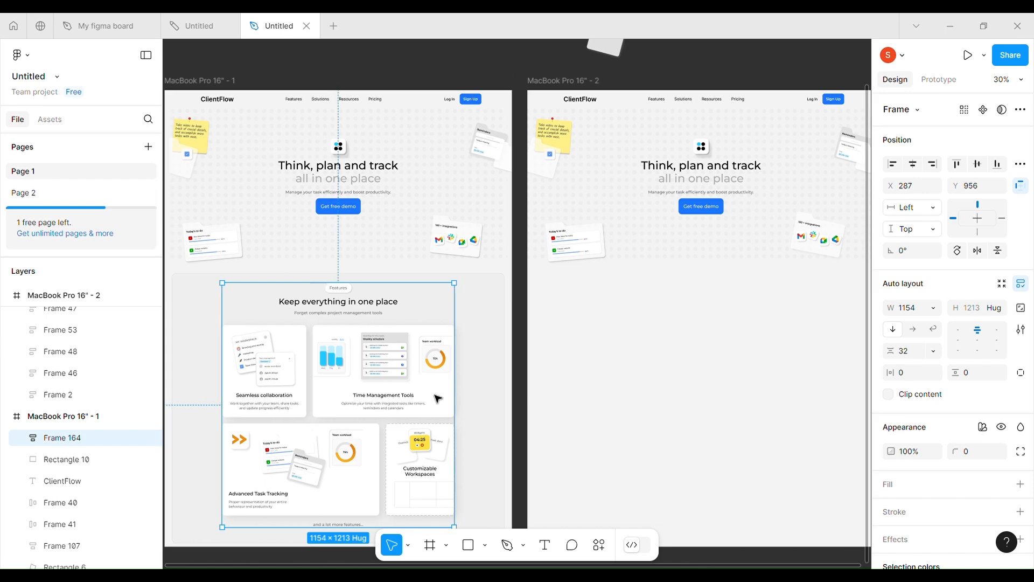
pyautogui.scroll(2, 342, 335)
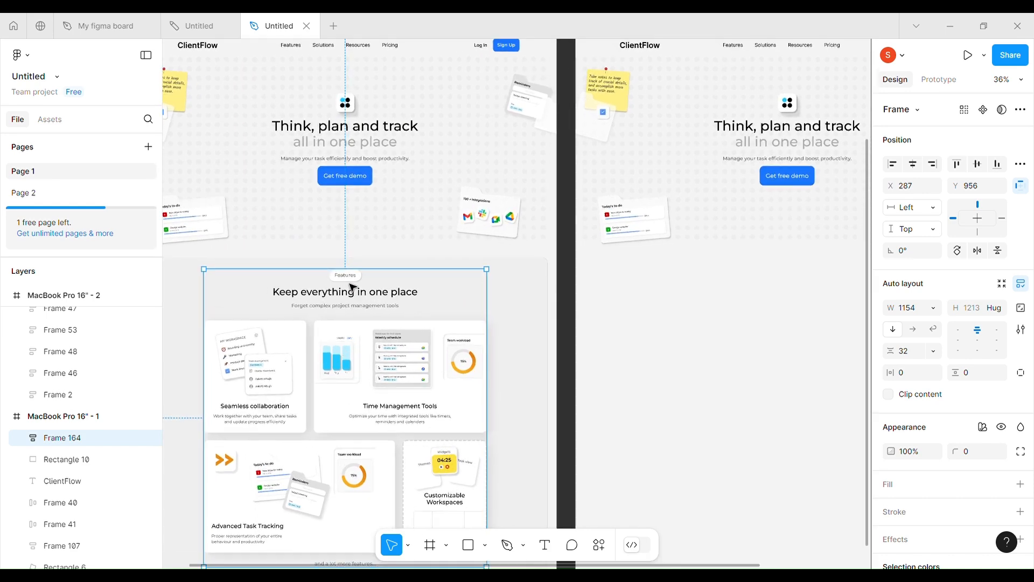
# - Copy the "Features" pill from the first MacBook Pro 16" frame into the second, centered horizontally below the hero
pyautogui.click(675, 324)
pyautogui.doubleClick(357, 279)
pyautogui.doubleClick(359, 280)
pyautogui.doubleClick(358, 277)
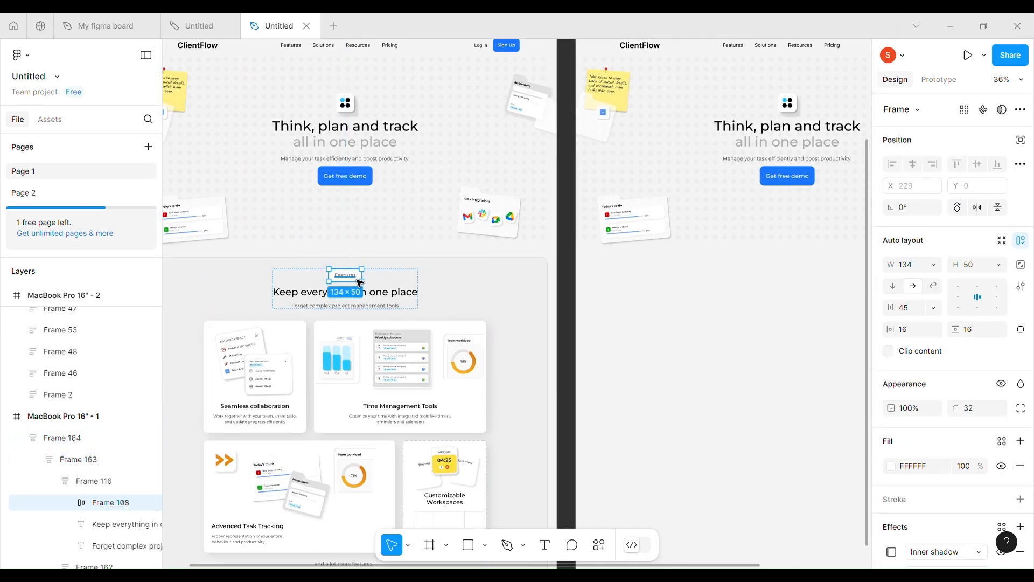
pyautogui.scroll(-3, 396, 260)
pyautogui.hscroll(1, 396, 260)
pyautogui.hotkey('ctrl', 'c')
pyautogui.click(641, 139)
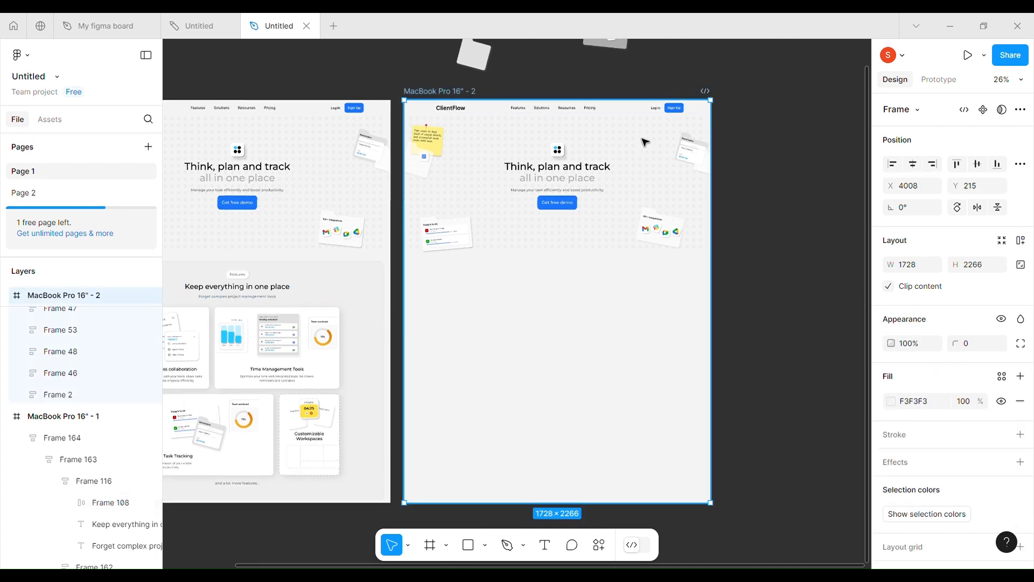
pyautogui.hotkey('ctrl', 'v')
pyautogui.moveTo(463, 113); pyautogui.dragTo(564, 285)
pyautogui.press('alt')
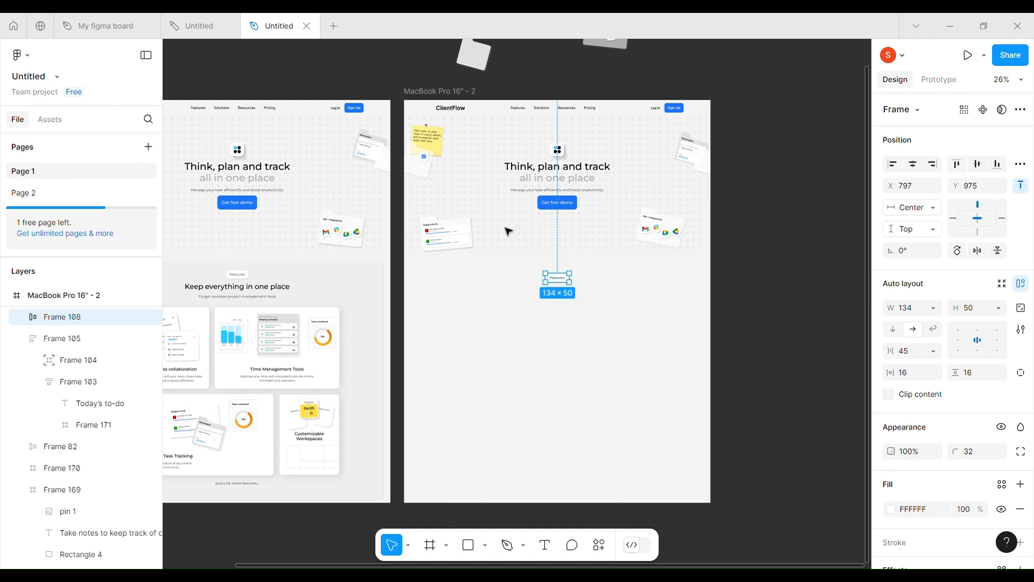
# - Copy the rounded gray Features background rectangle into the second MacBook Pro 16" frame and send it to the back
pyautogui.click(371, 294)
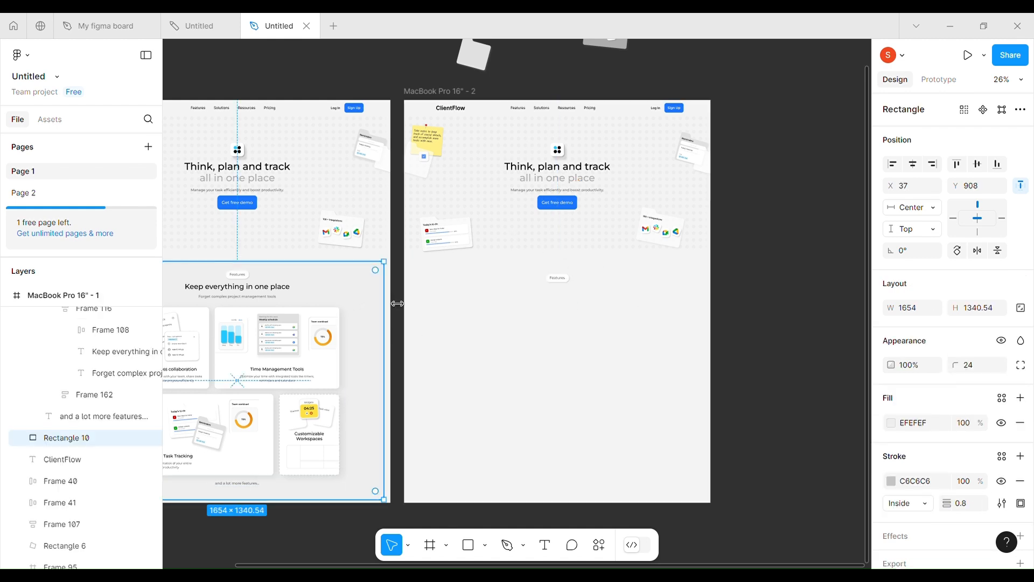
pyautogui.click(464, 95)
pyautogui.hotkey('ctrl', 'v')
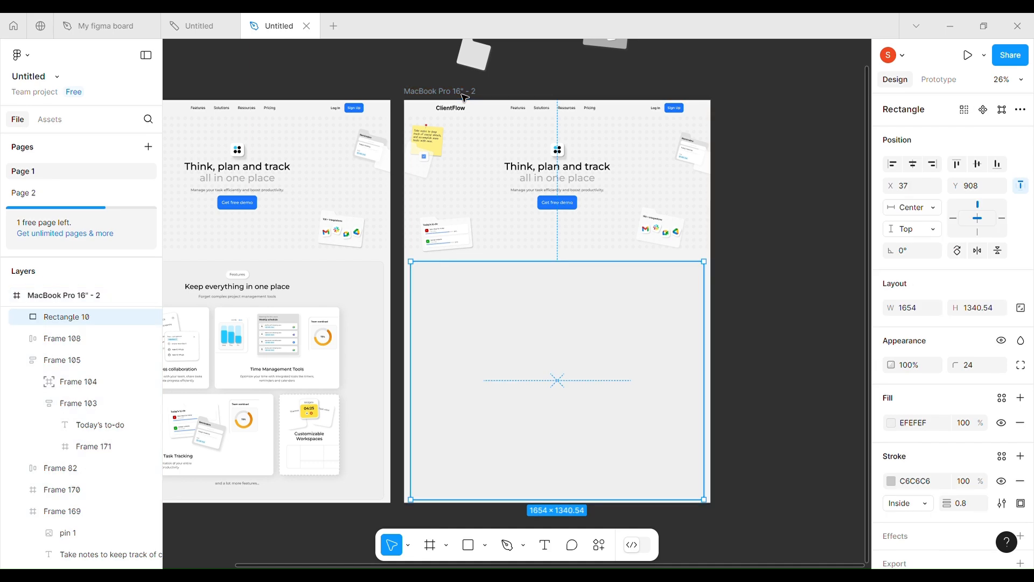
pyautogui.rightClick(570, 358)
pyautogui.click(641, 252)
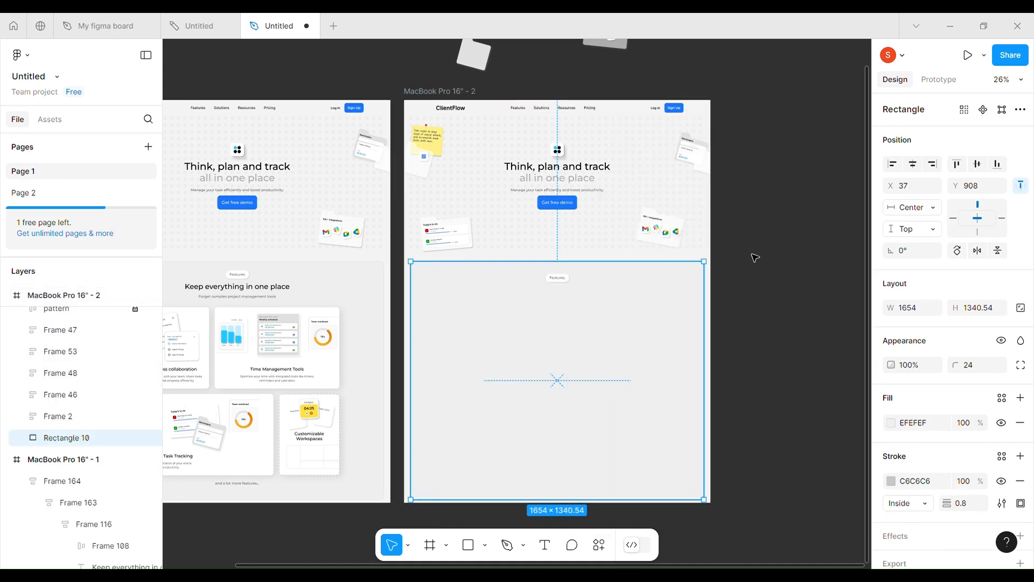
# - Nudge the "Features" pill in the second frame up to Y 956
pyautogui.click(286, 277)
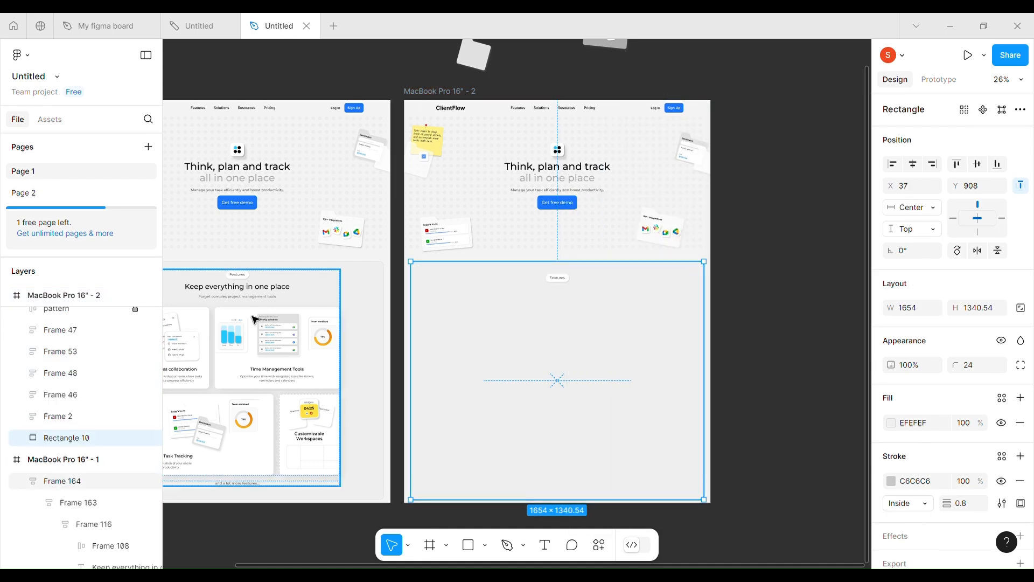
pyautogui.click(561, 278)
pyautogui.press('Up')
pyautogui.press('Up')
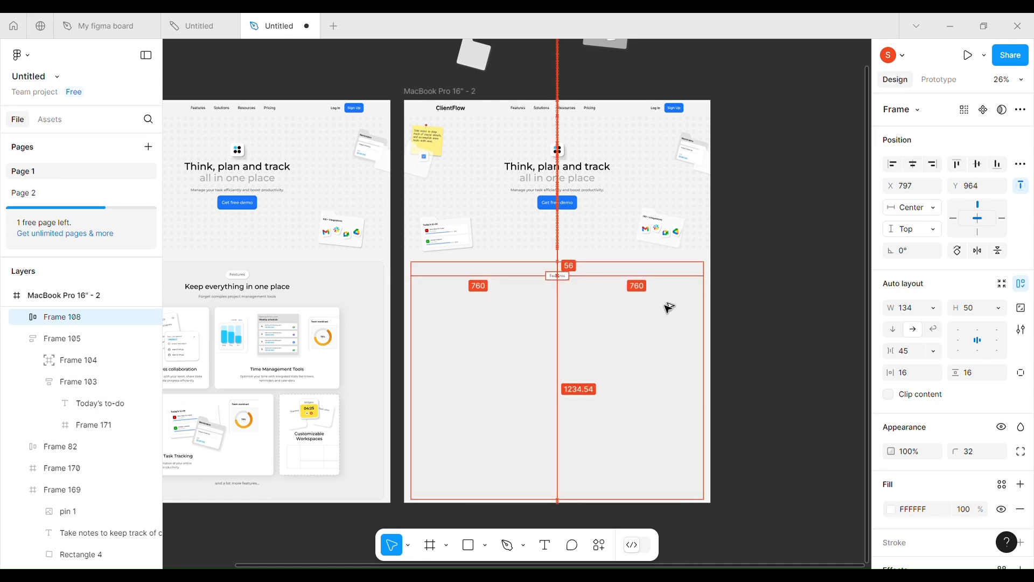
pyautogui.press('Up')
pyautogui.scroll(-3, 666, 305)
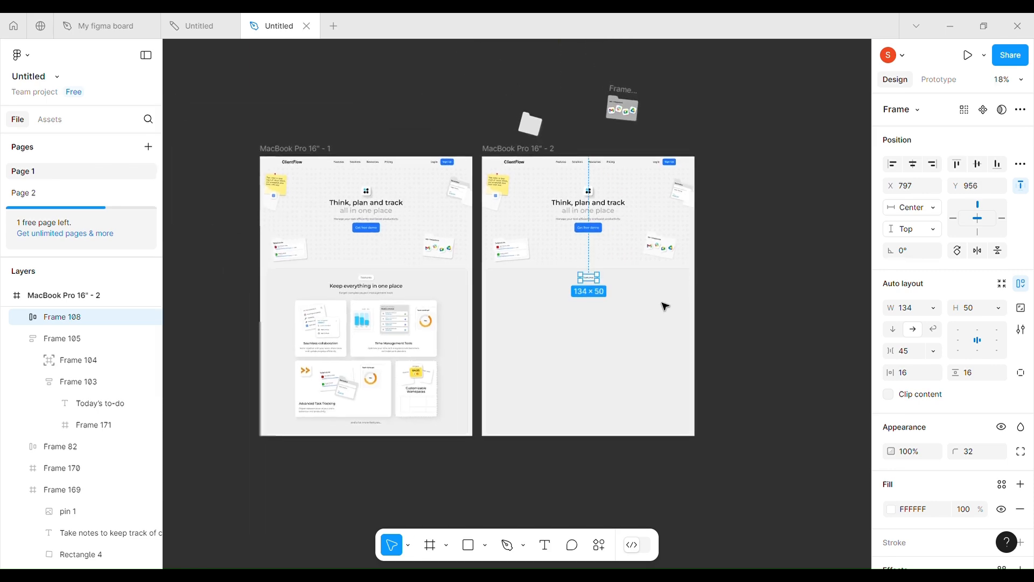
# - Copy the "Keep everything in one place" heading and its "Forget complex project management tools" subtitle below the "Features" pill in the second frame
pyautogui.scroll(-1, 665, 305)
pyautogui.scroll(2, 666, 306)
pyautogui.click(312, 260)
pyautogui.doubleClick(310, 260)
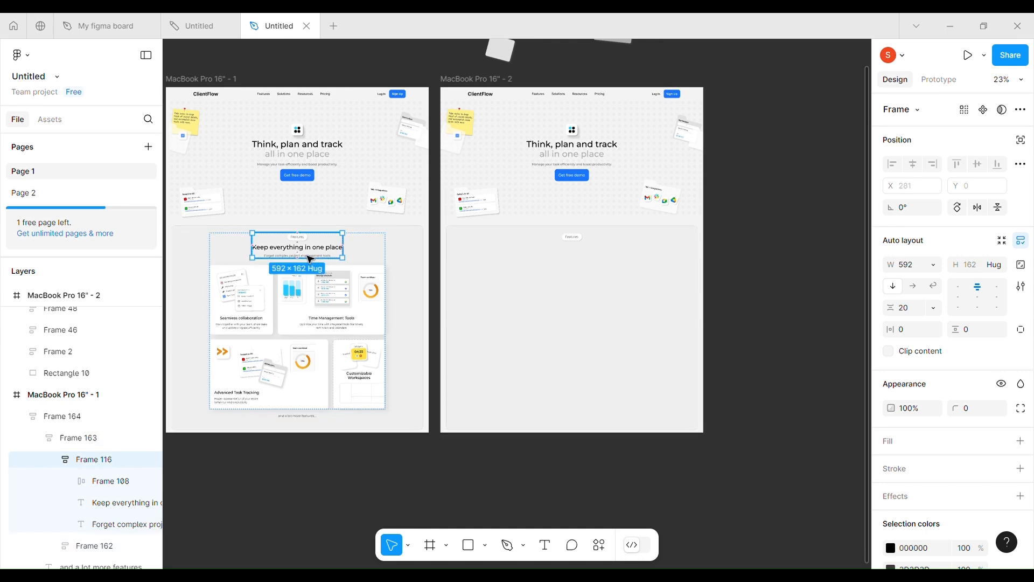
pyautogui.doubleClick(325, 260)
pyautogui.keyDown('shift'); pyautogui.click(261, 248); pyautogui.keyUp('shift')
pyautogui.hotkey('ctrl', 'c')
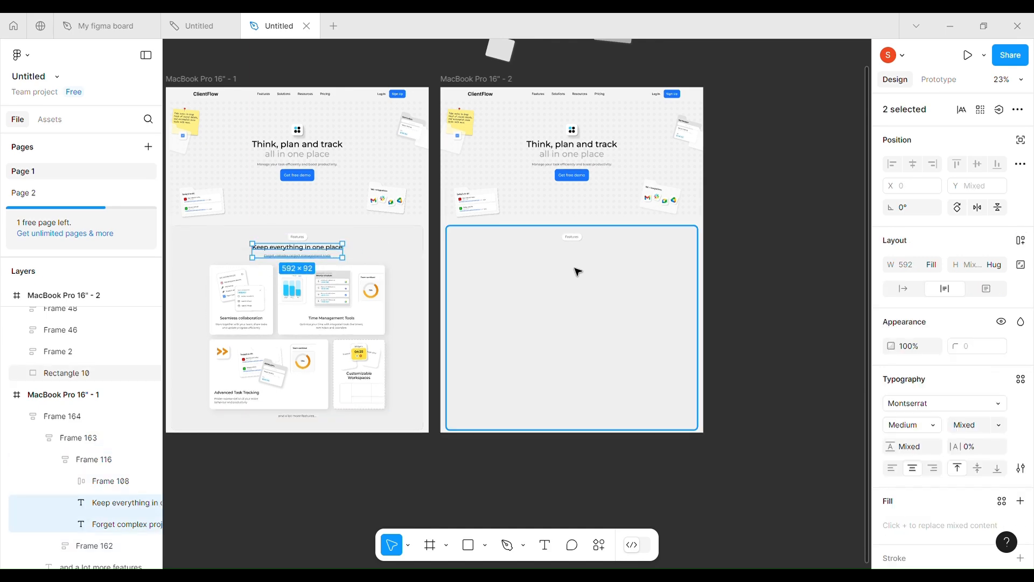
pyautogui.click(577, 270)
pyautogui.hotkey('ctrl', 'v')
pyautogui.moveTo(507, 111); pyautogui.dragTo(598, 259)
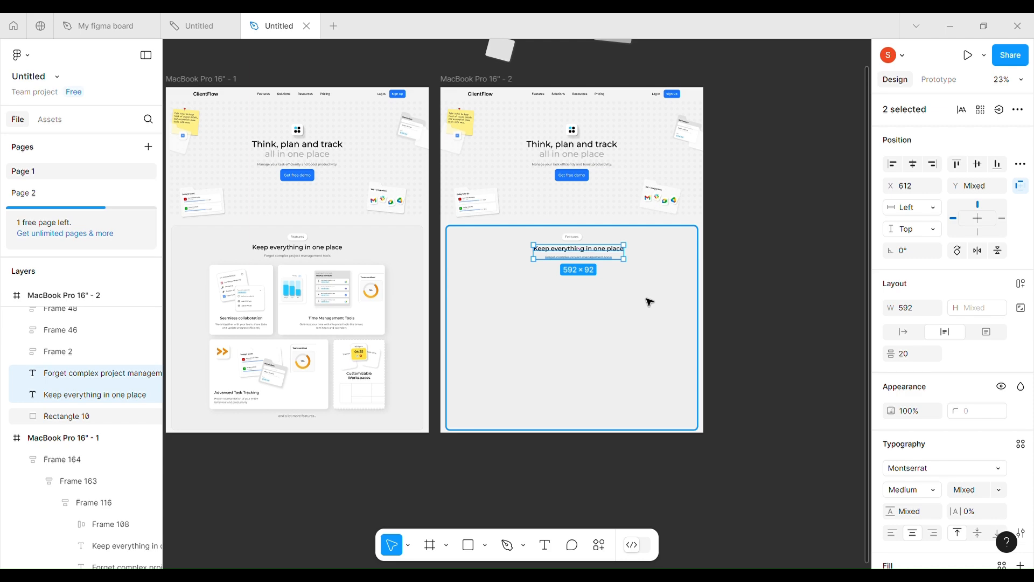
# - Center the copied heading and subtitle horizontally under the "Features" pill at X 568
pyautogui.moveTo(566, 259); pyautogui.dragTo(557, 259)
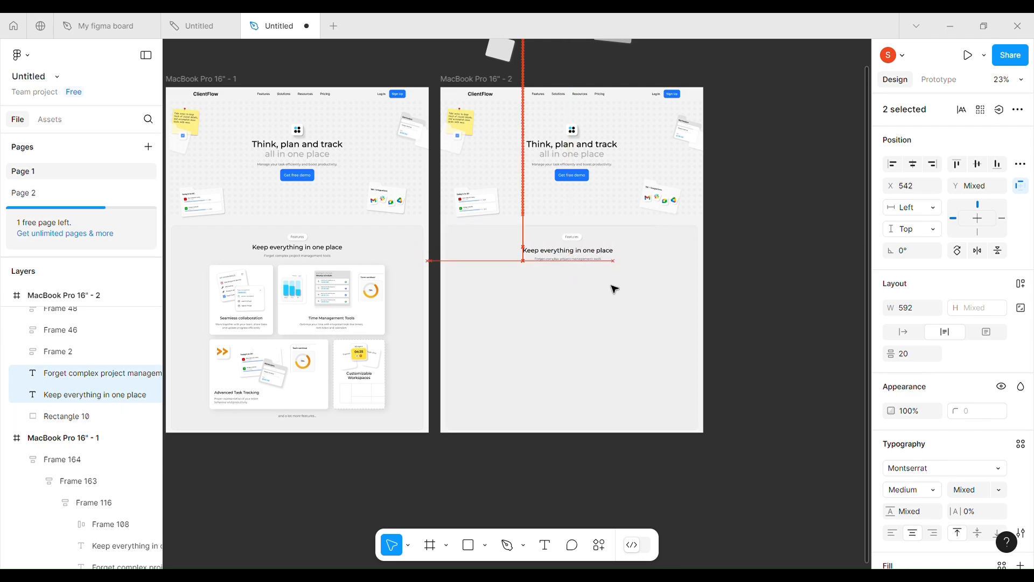
pyautogui.moveTo(615, 290); pyautogui.dragTo(614, 289)
pyautogui.scroll(2, 617, 291)
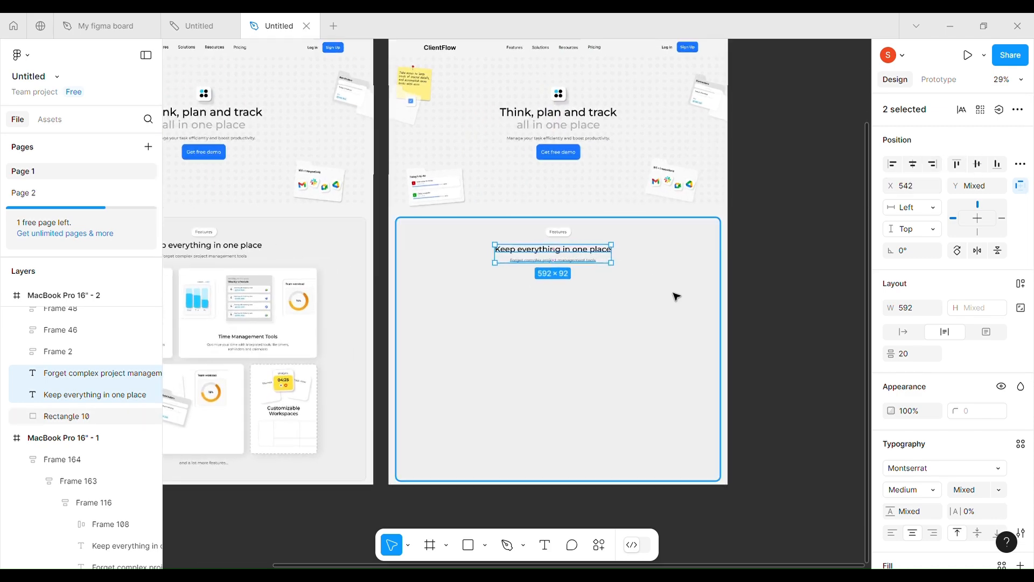
pyautogui.click(676, 296)
pyautogui.press('Escape')
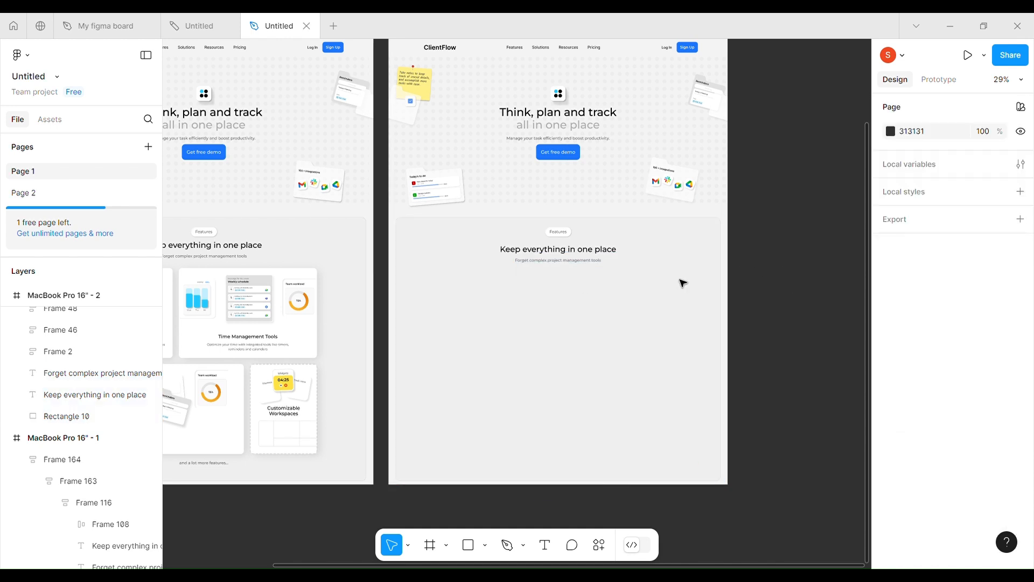
# - Combine the "Features" pill, heading and subtitle of the second frame into one vertical auto layout frame
pyautogui.click(589, 262)
pyautogui.keyDown('shift'); pyautogui.click(591, 251); pyautogui.keyUp('shift')
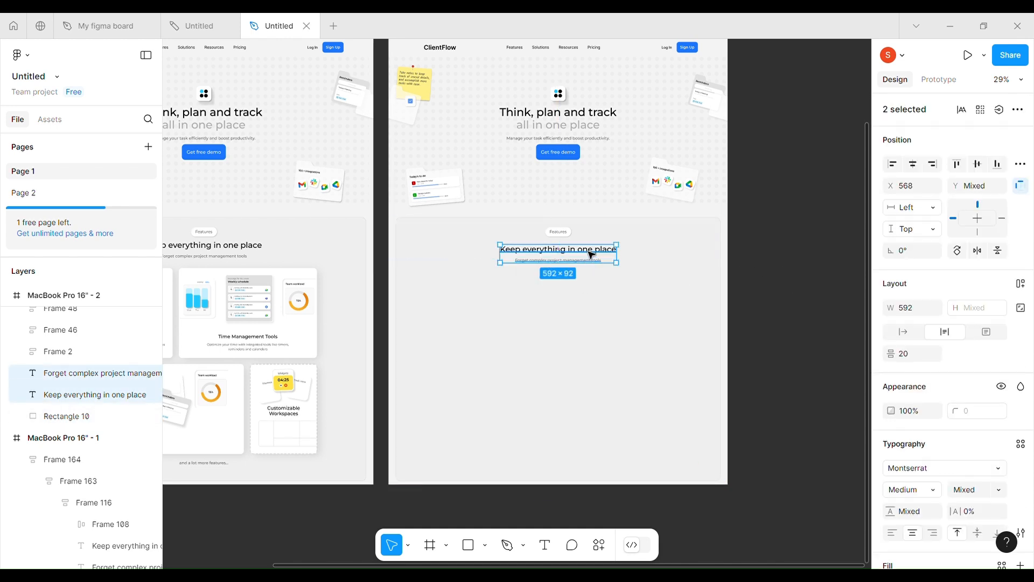
pyautogui.keyDown('shift'); pyautogui.click(563, 233); pyautogui.keyUp('shift')
pyautogui.click(1021, 284)
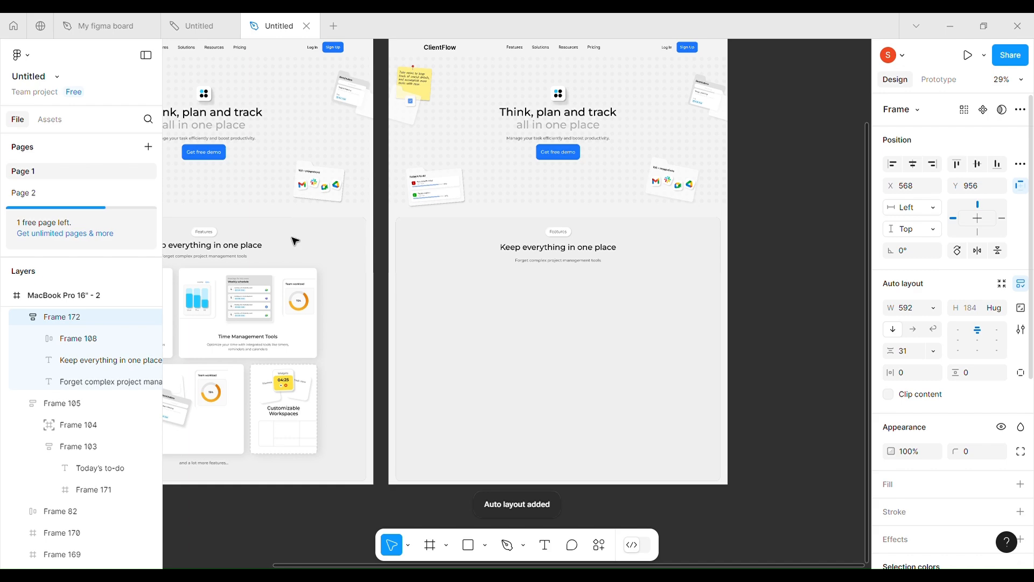
# - Set the vertical spacing of the "Features" heading frame in the second MacBook frame to 20, matching the original
pyautogui.doubleClick(237, 254)
pyautogui.click(587, 245)
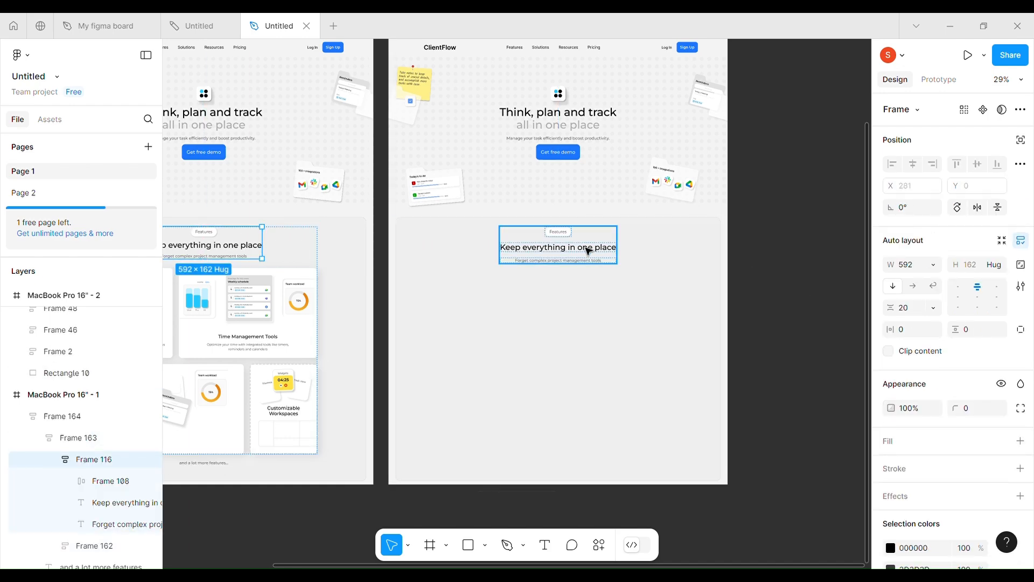
pyautogui.click(912, 356)
pyautogui.write('20')
pyautogui.press('Return')
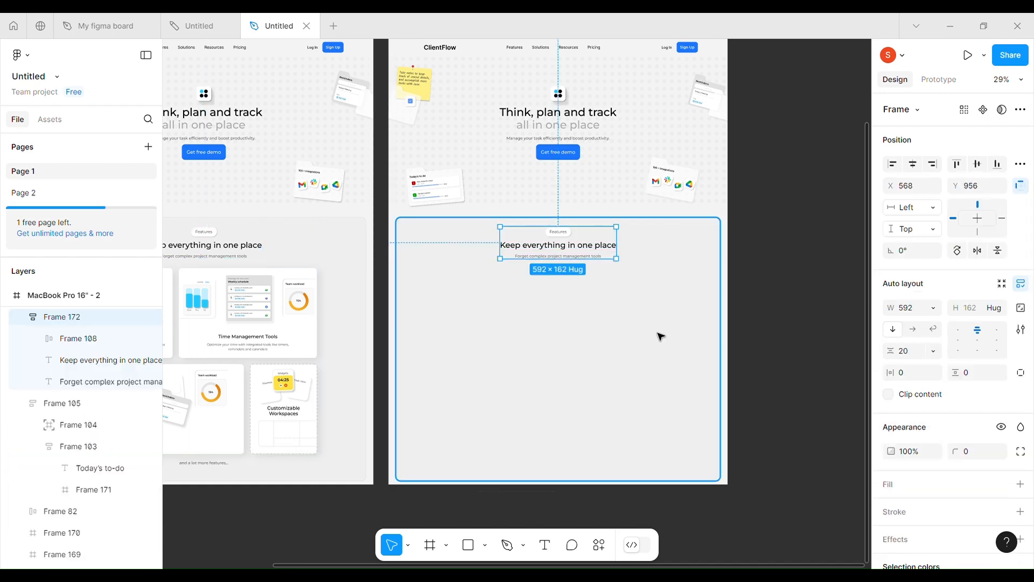
# - Set the rotation of the loose "MY WORKSPACE" card beside the enlarged "Seamless collaboration" card to 0°
pyautogui.hscroll(-5, 260, 322)
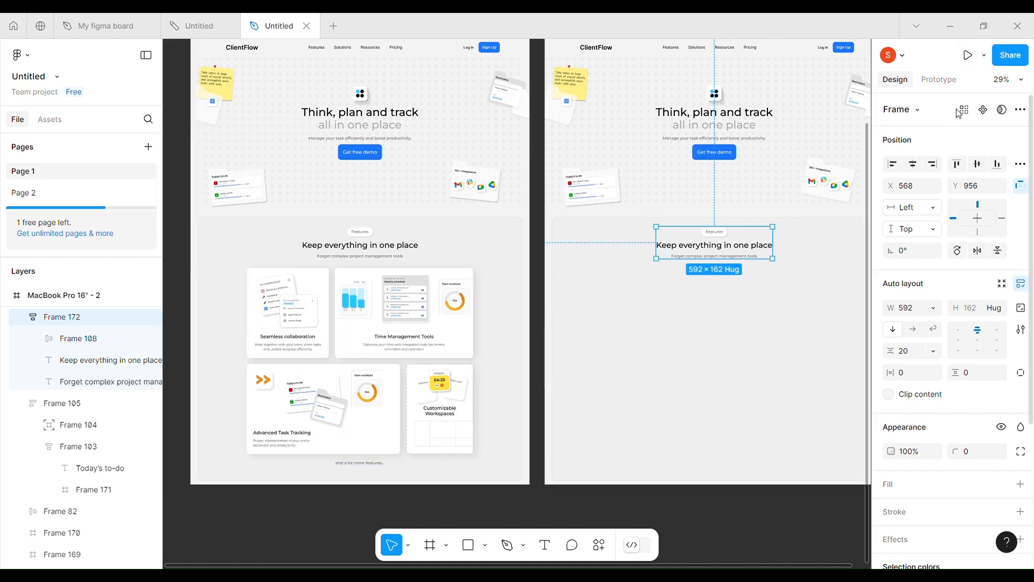
pyautogui.keyDown('ctrl'); pyautogui.click(257, 308); pyautogui.keyUp('ctrl')
pyautogui.hotkey('shift', '2')
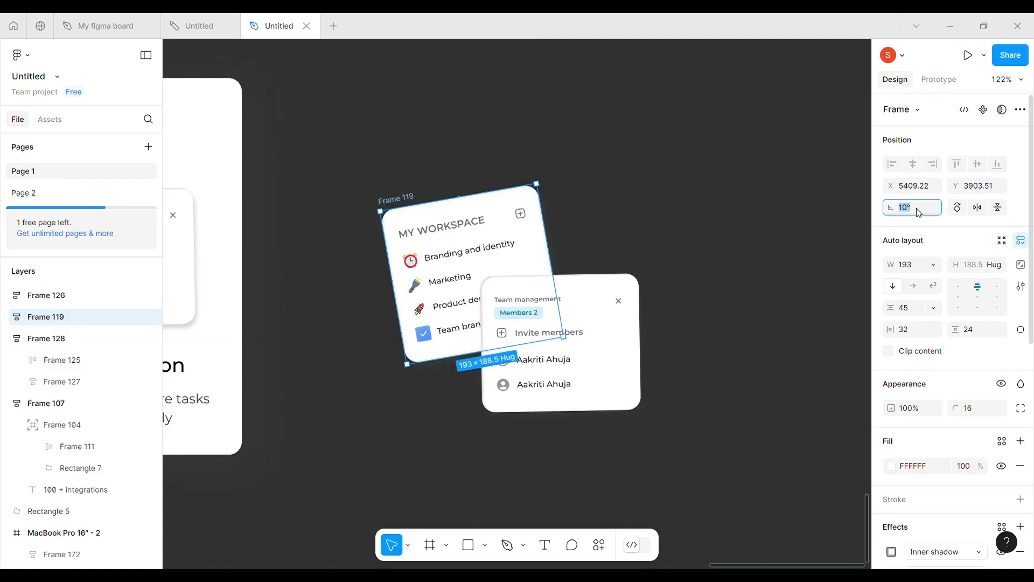
pyautogui.press('Return')
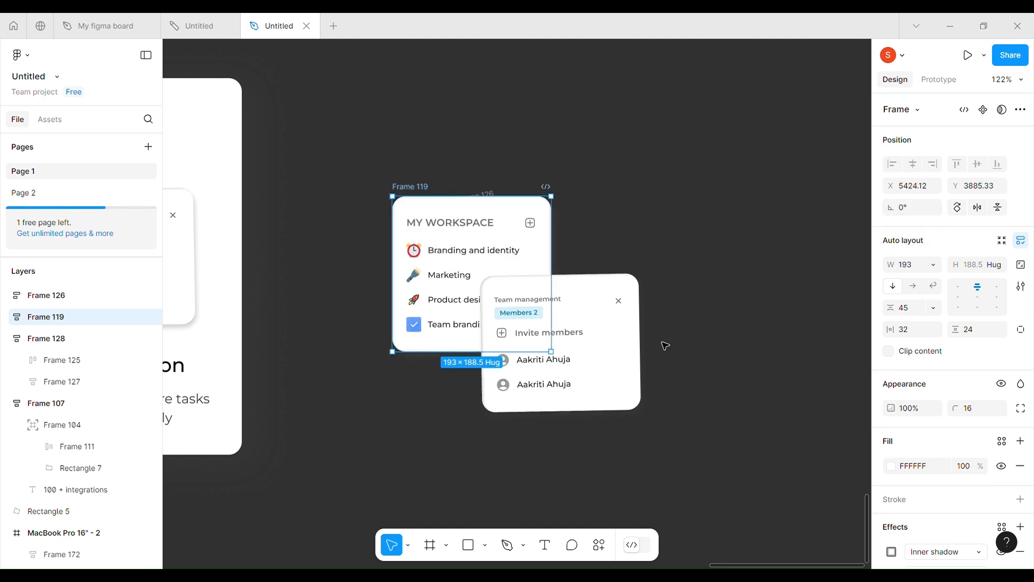
pyautogui.click(612, 347)
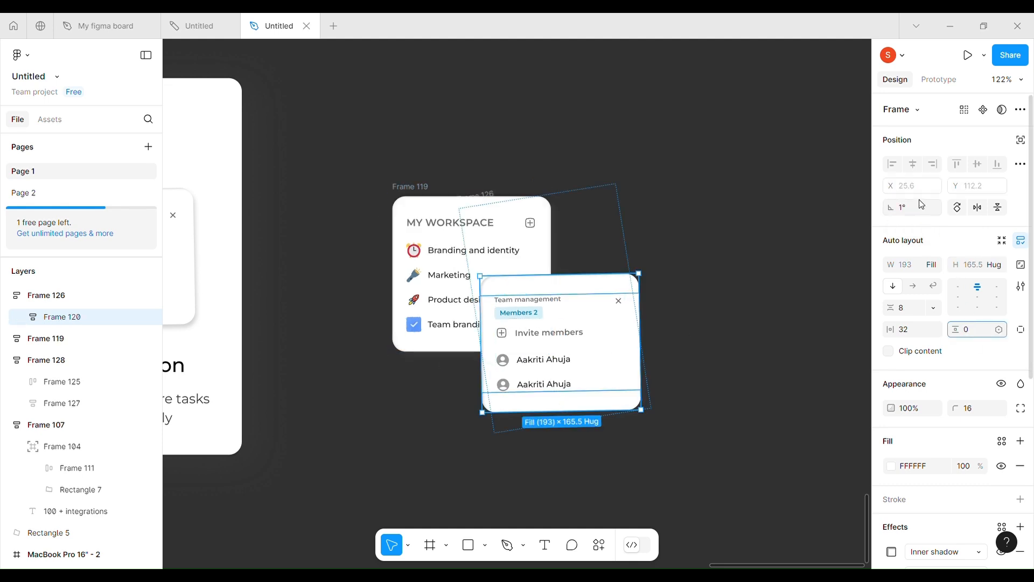
pyautogui.click(914, 214)
pyautogui.press('Return')
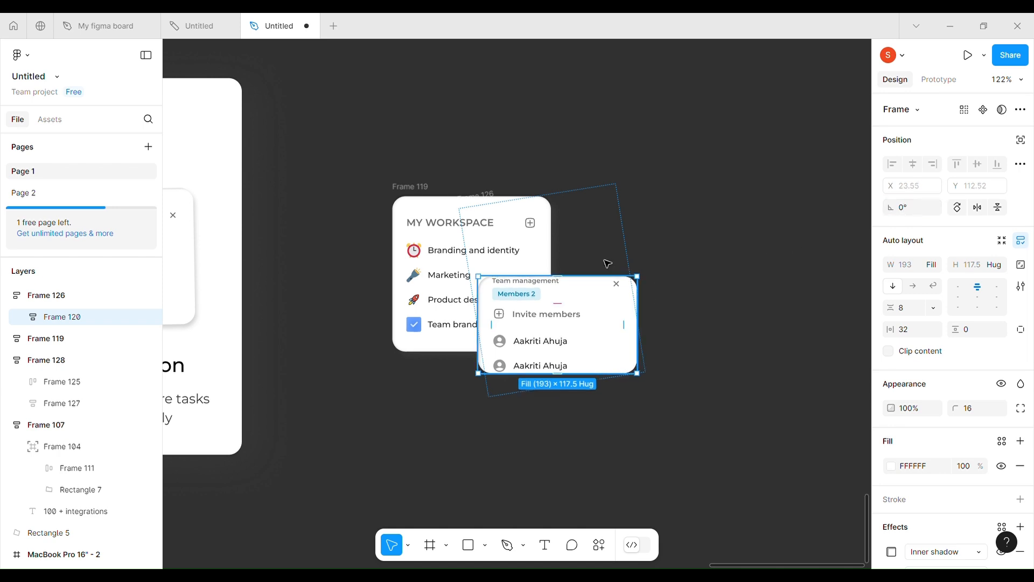
pyautogui.hotkey('ctrl', 'z')
# - Set the top padding and rotation of the loose "Team management" card's wrapper frame to 0, and ungroup the wrapper
pyautogui.click(608, 244)
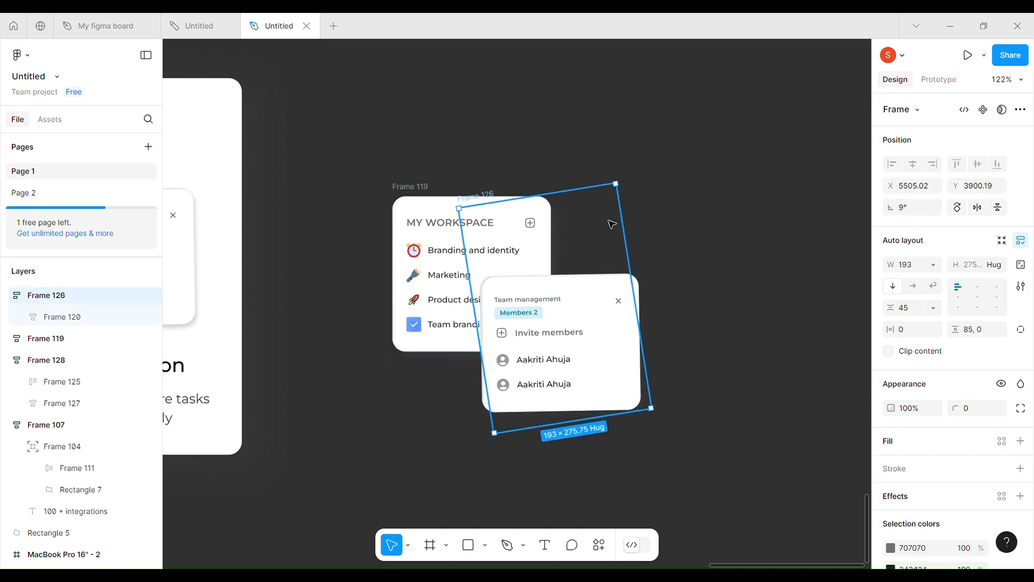
pyautogui.click(982, 332)
pyautogui.write('0')
pyautogui.press('Return')
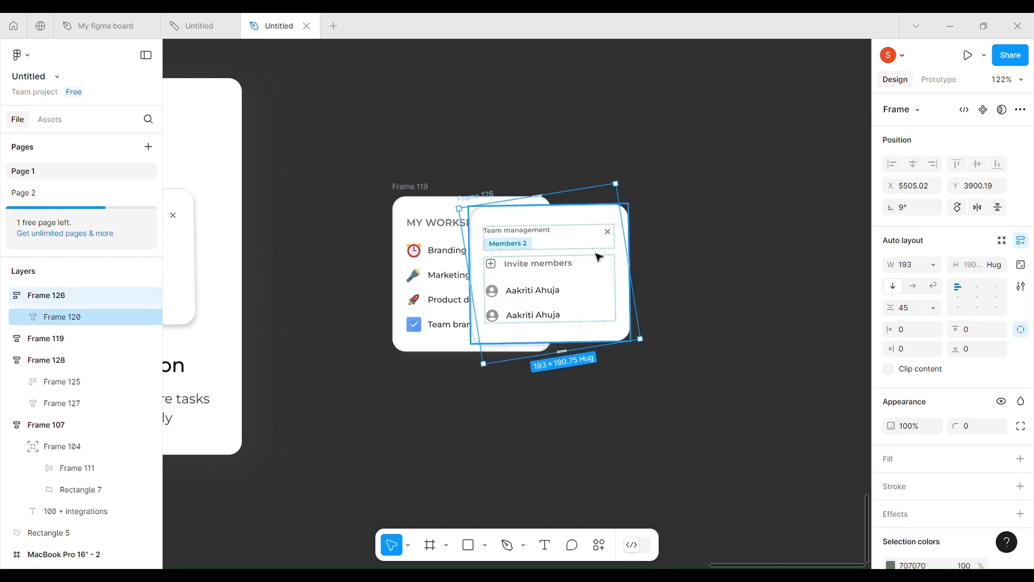
pyautogui.press('Return')
pyautogui.rightClick(595, 270)
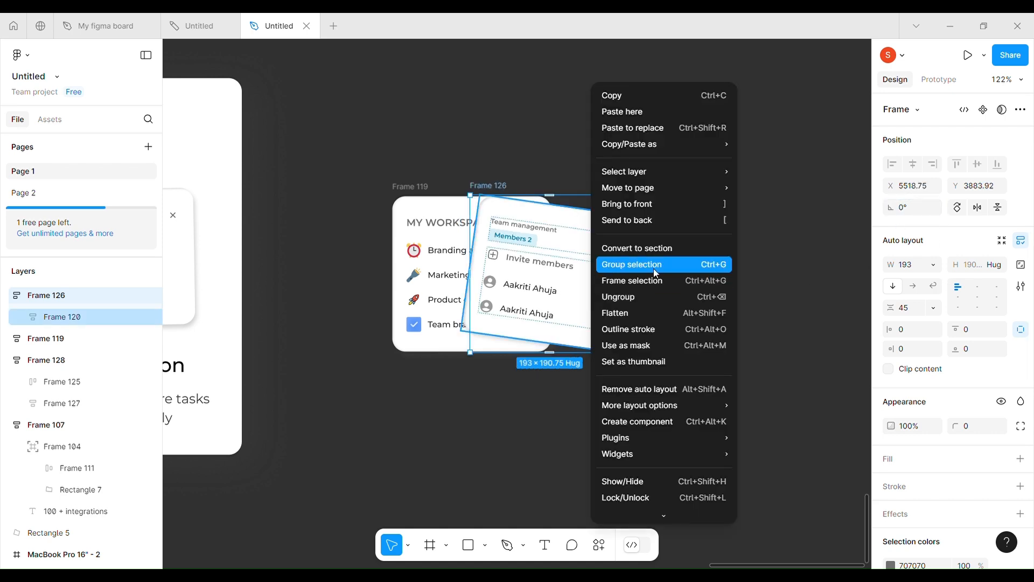
pyautogui.click(648, 294)
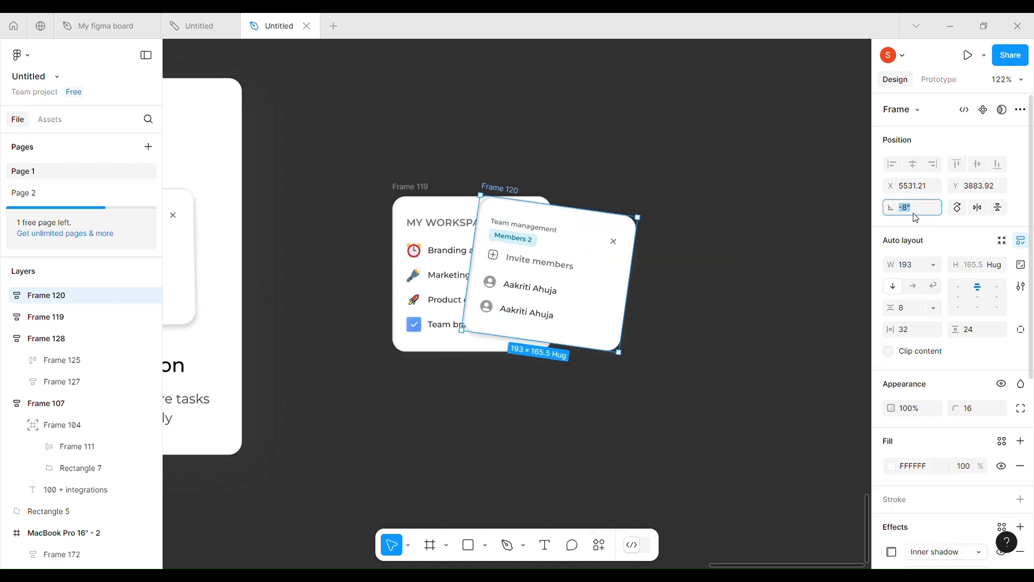
# - Set the rotation of the loose "Team management" card to 0° and move it clear of the "MY WORKSPACE" card
pyautogui.write('0')
pyautogui.press('Return')
pyautogui.moveTo(607, 271); pyautogui.dragTo(697, 393)
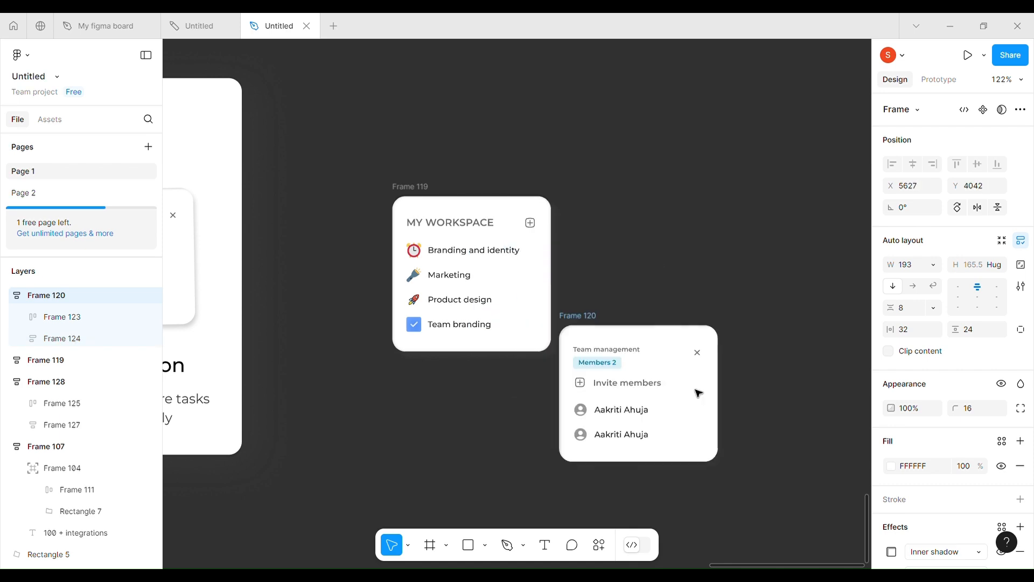
pyautogui.click(695, 237)
# - Rotate the loose "MY WORKSPACE" card to 10°, matching the one in the "Seamless collaboration" card
pyautogui.click(411, 187)
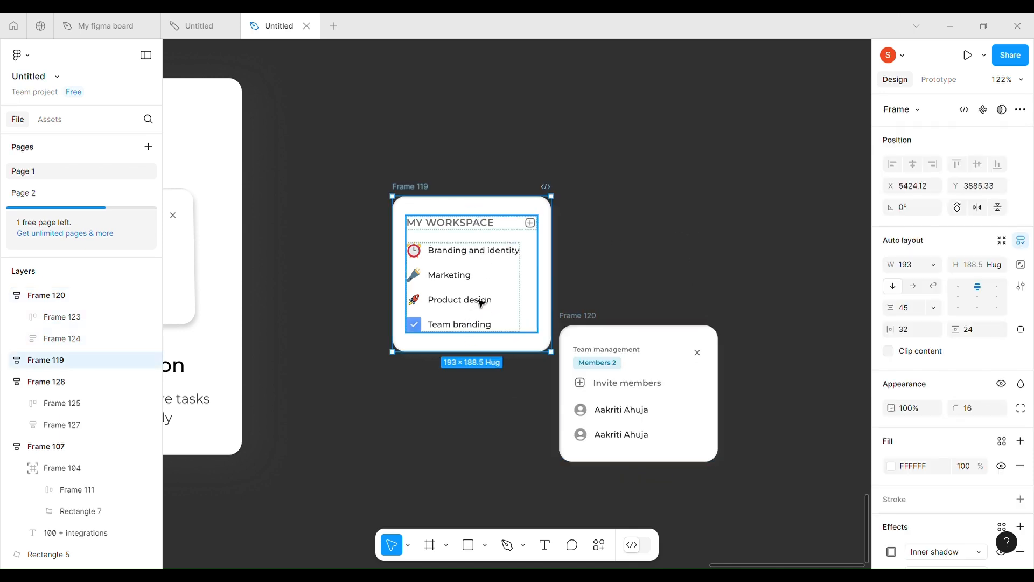
pyautogui.keyDown('ctrl'); pyautogui.scroll(3, 480, 303); pyautogui.keyUp('ctrl')
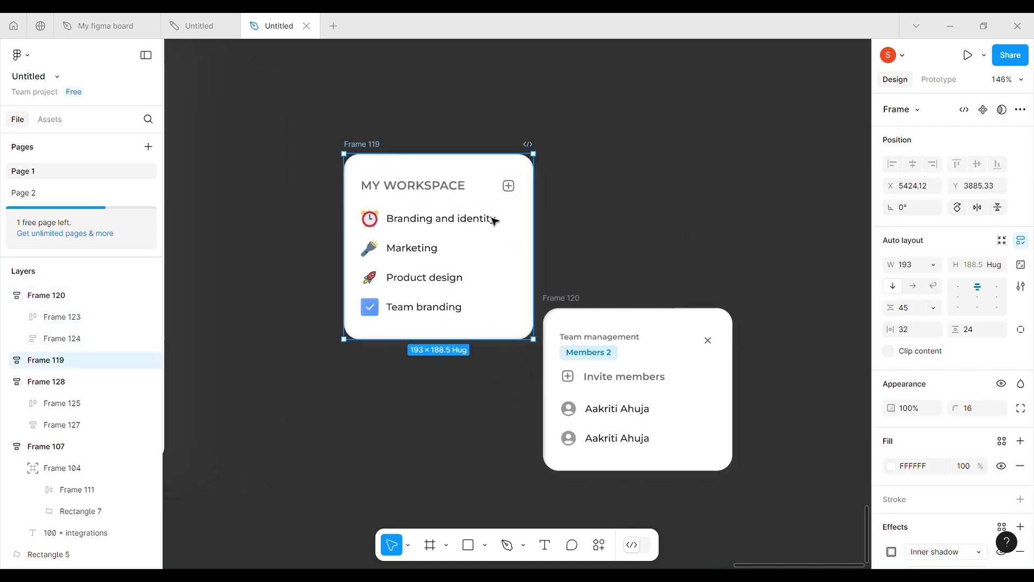
pyautogui.keyDown('ctrl'); pyautogui.scroll(-5, 546, 308); pyautogui.keyUp('ctrl')
pyautogui.hscroll(-3, 377, 243)
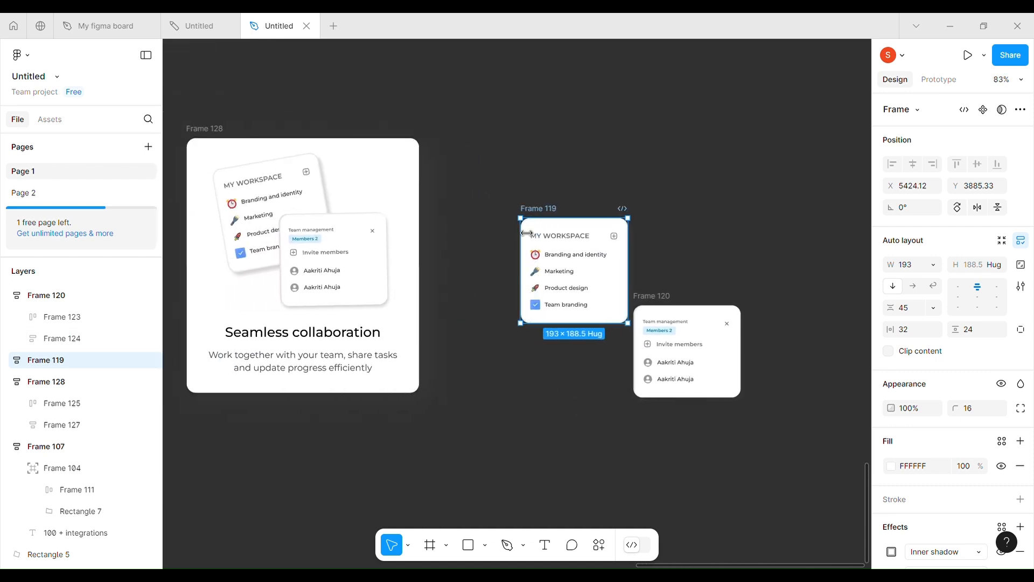
pyautogui.doubleClick(256, 214)
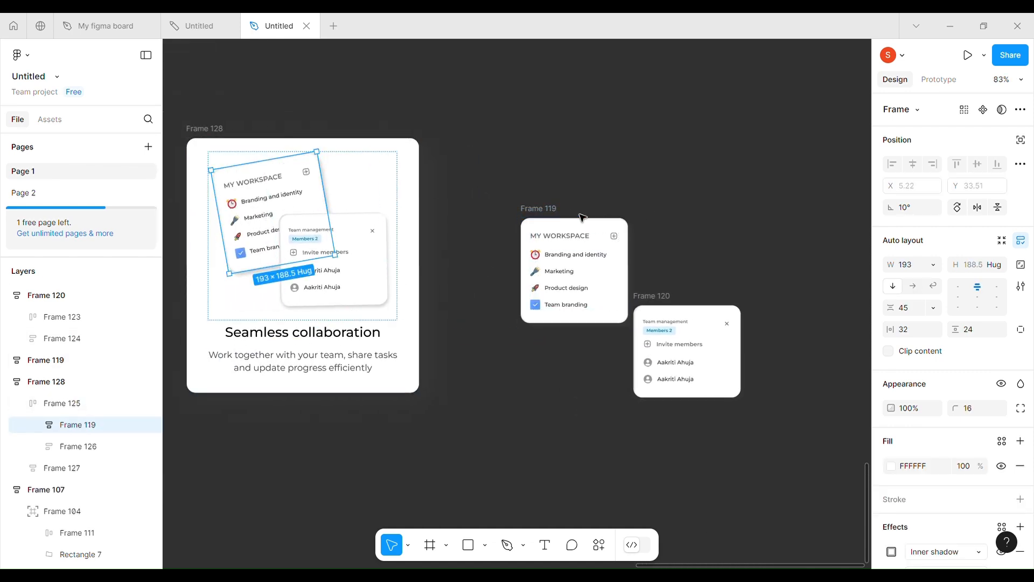
pyautogui.click(549, 215)
pyautogui.write('10')
pyautogui.press('Return')
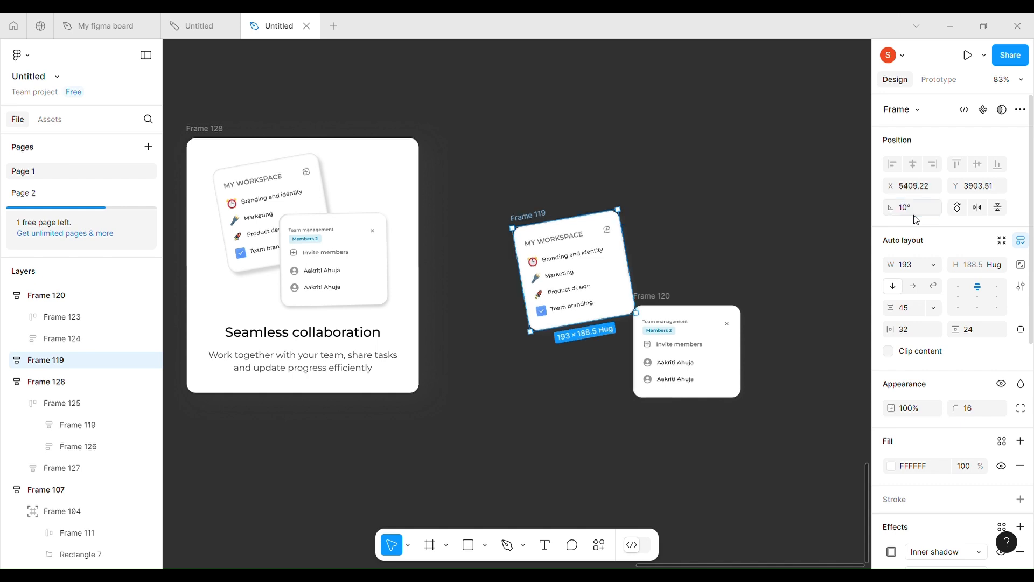
# - Move the "Team management" card onto the corner of the "MY WORKSPACE" card and combine both in a horizontal auto layout frame
pyautogui.click(677, 308)
pyautogui.moveTo(686, 357); pyautogui.dragTo(658, 312)
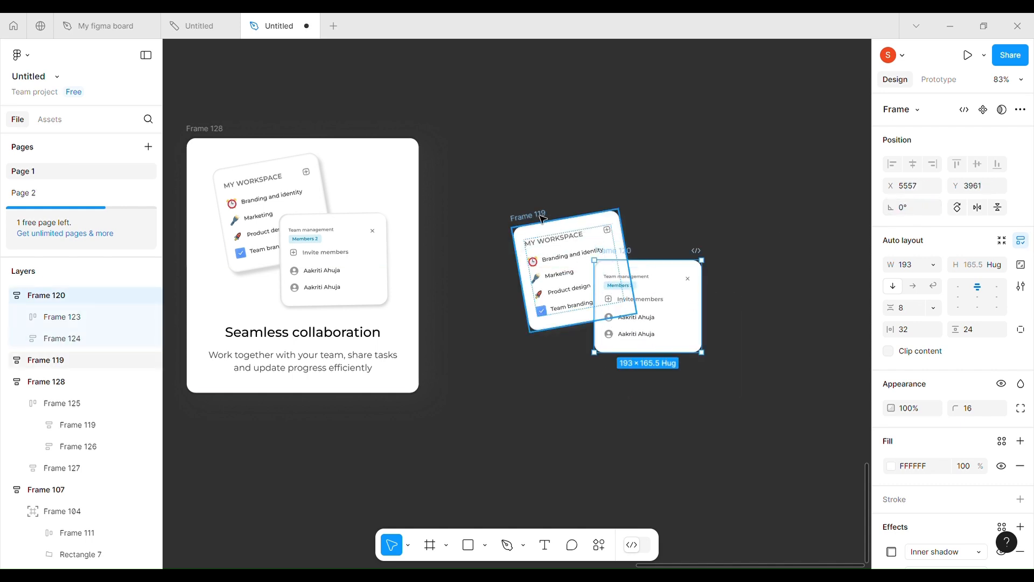
pyautogui.keyDown('shift'); pyautogui.click(543, 218); pyautogui.keyUp('shift')
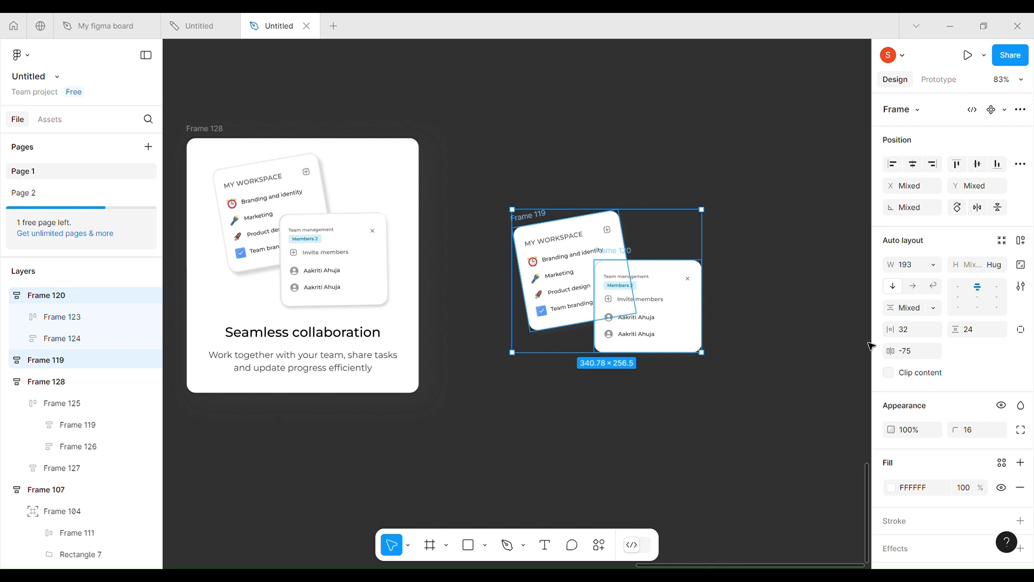
pyautogui.click(1022, 241)
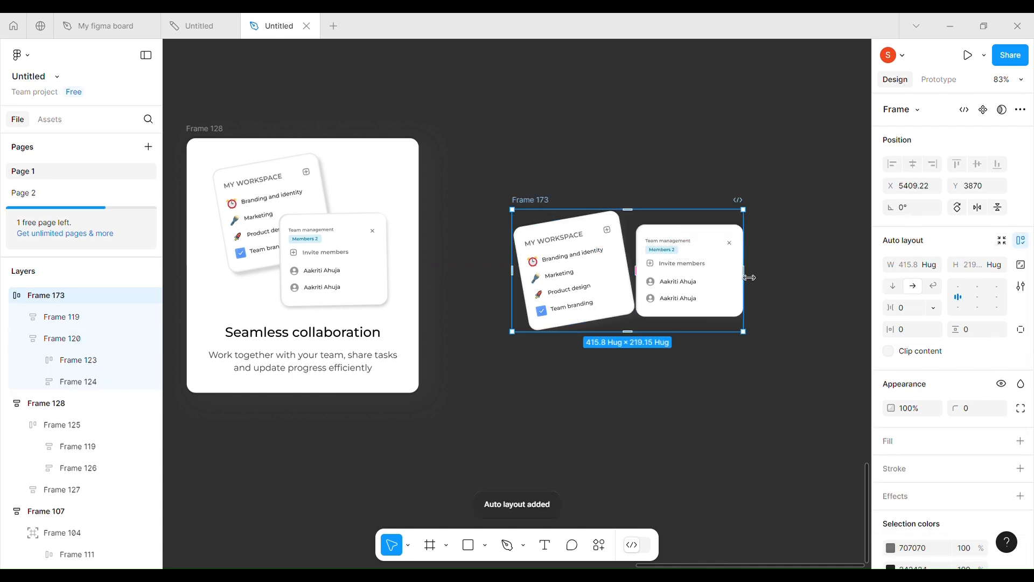
# - Set the gap between the two cards to -55 and show the individual paddings of their shared frame
pyautogui.moveTo(891, 308); pyautogui.dragTo(820, 311)
pyautogui.click(1022, 331)
pyautogui.click(970, 331)
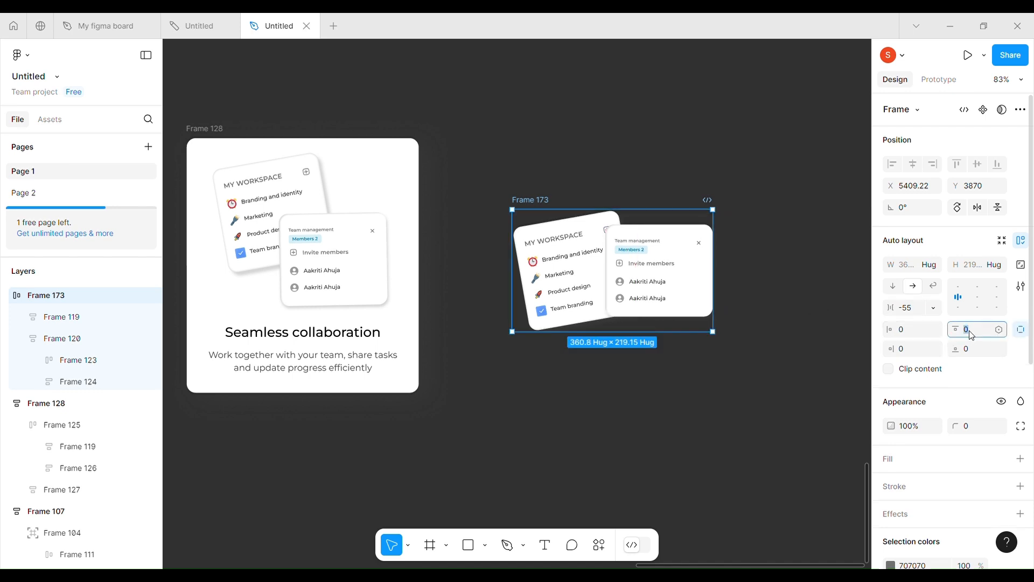
# - Rotate the "Team management" card in the new auto layout frame to 1°, matching the original card
pyautogui.click(372, 270)
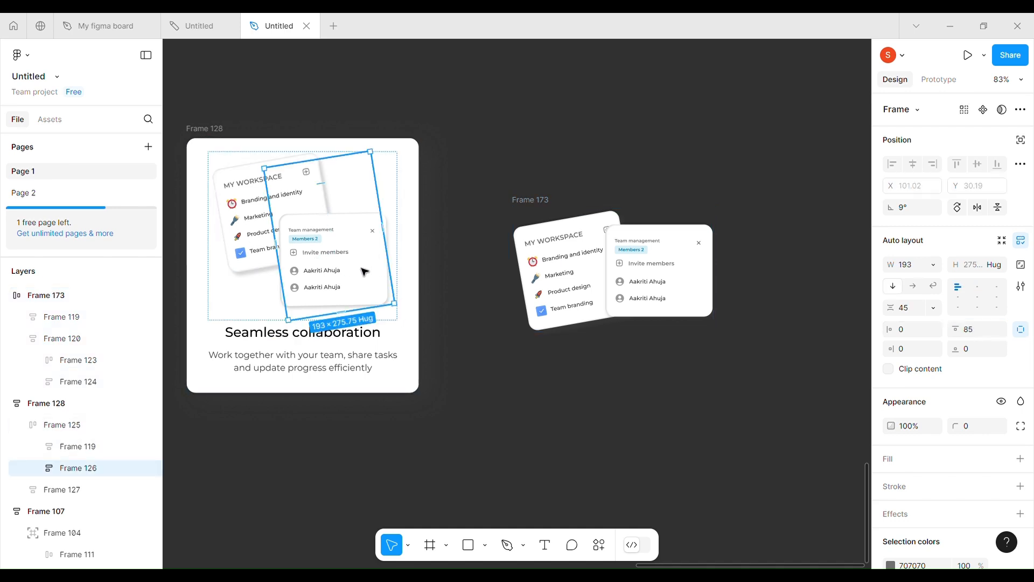
pyautogui.doubleClick(364, 269)
pyautogui.click(680, 282)
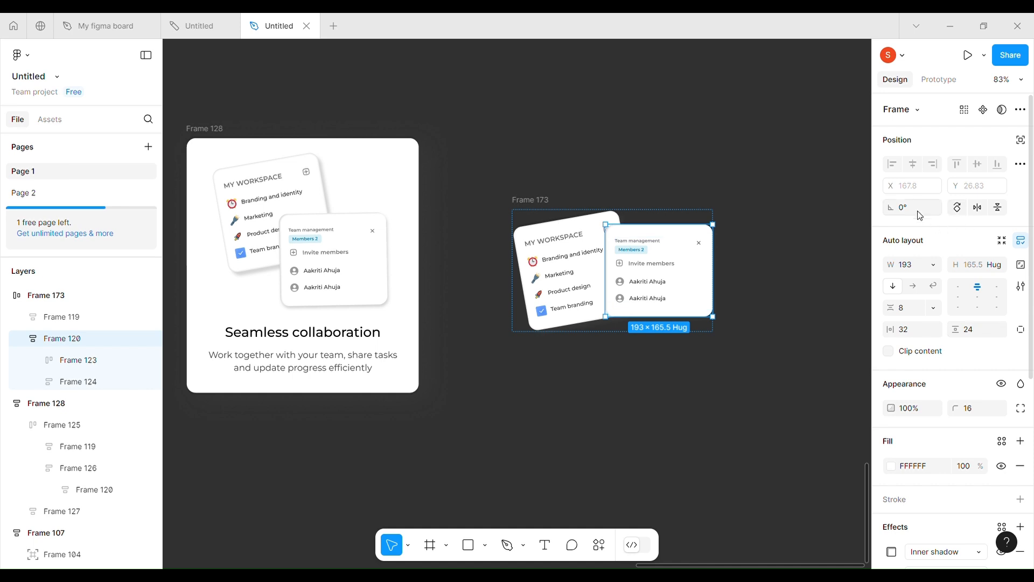
pyautogui.write('1')
pyautogui.press('Return')
# - Wrap the rotated "Team management" card in its own frame and give that frame a vertical auto layout
pyautogui.rightClick(691, 279)
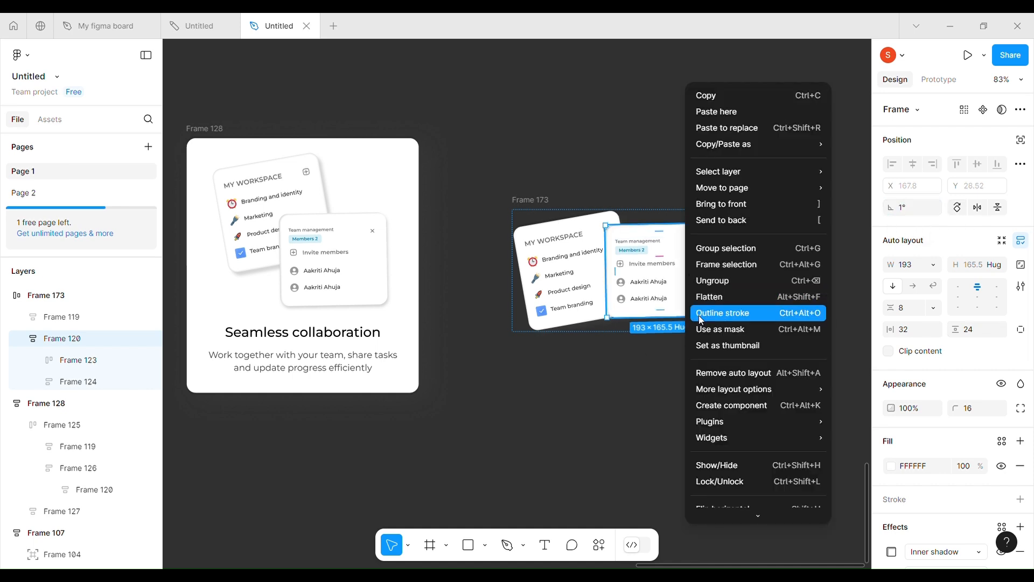
pyautogui.click(735, 275)
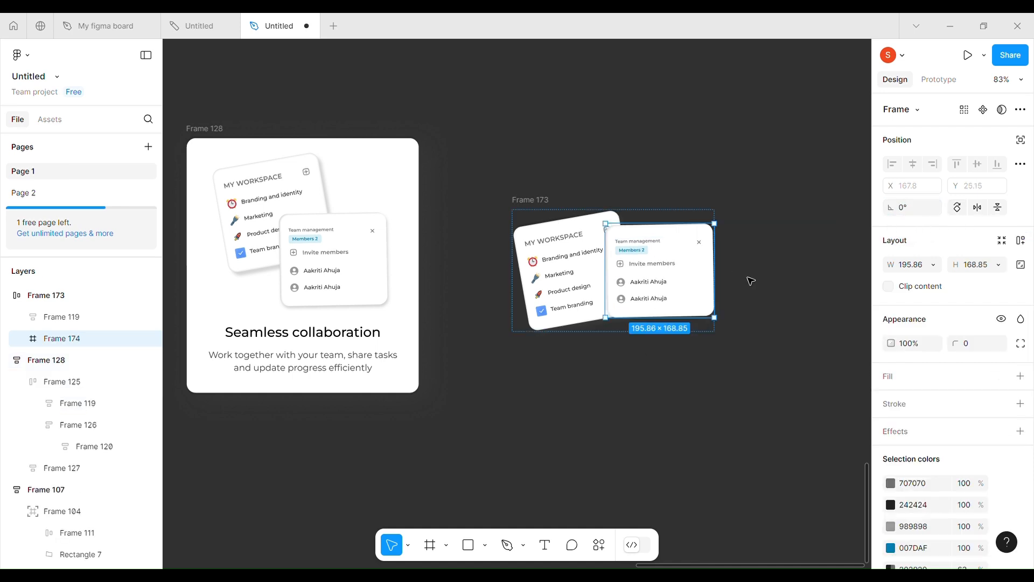
pyautogui.click(1023, 241)
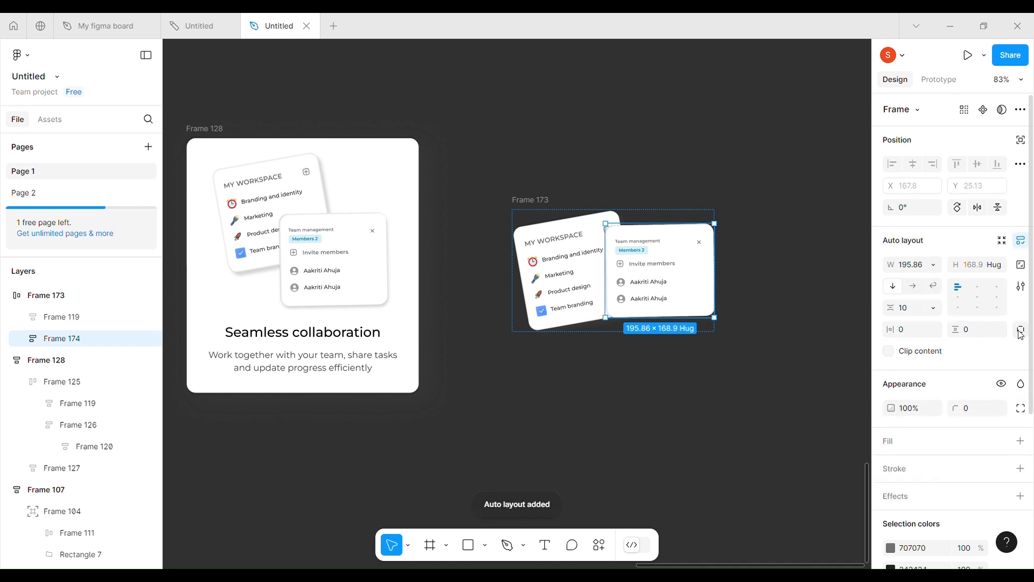
# - Set the "Team management" wrapper frame's spacing to 35, its top padding to 85 and its rotation to -9°
pyautogui.click(1020, 333)
pyautogui.press('Return')
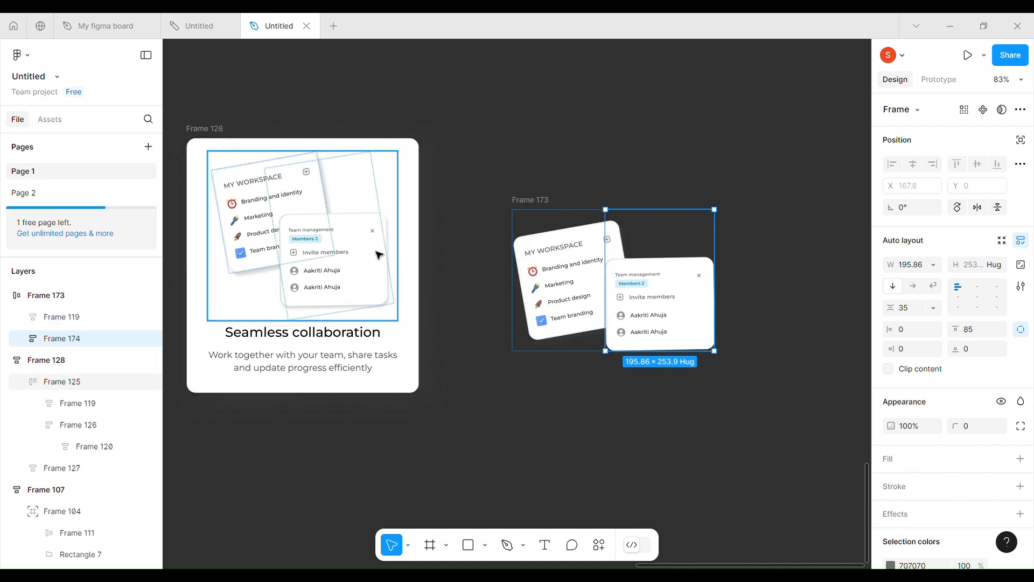
pyautogui.click(921, 217)
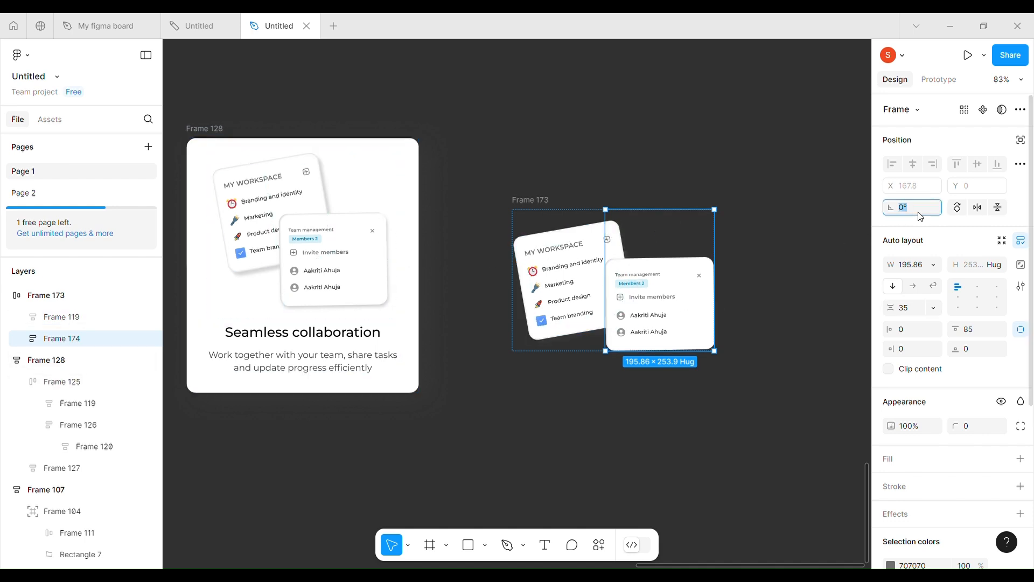
pyautogui.press('Return')
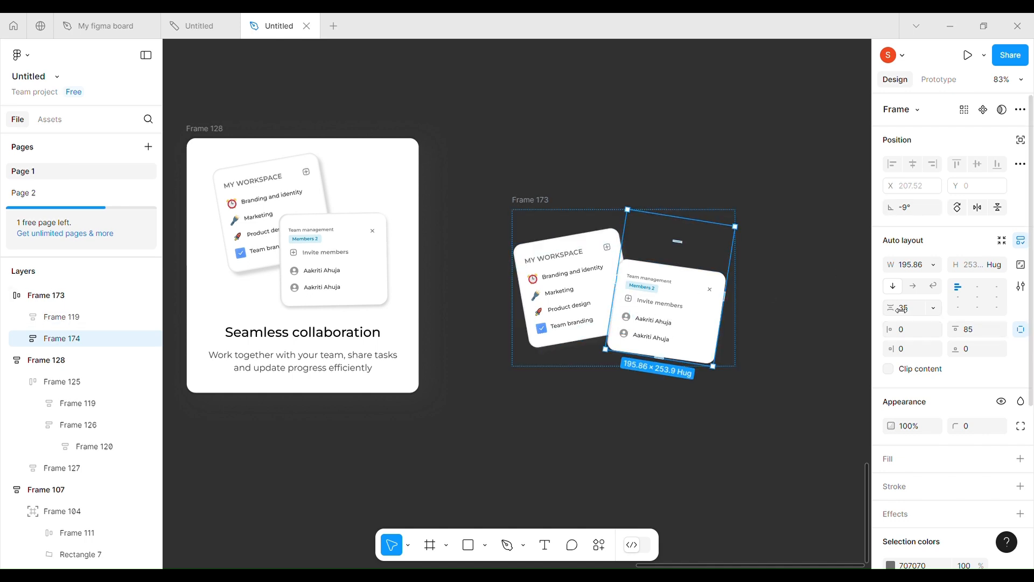
# - Tighten the gap between the two cards in their shared frame to -82, leaving its padding at 0
pyautogui.click(645, 249)
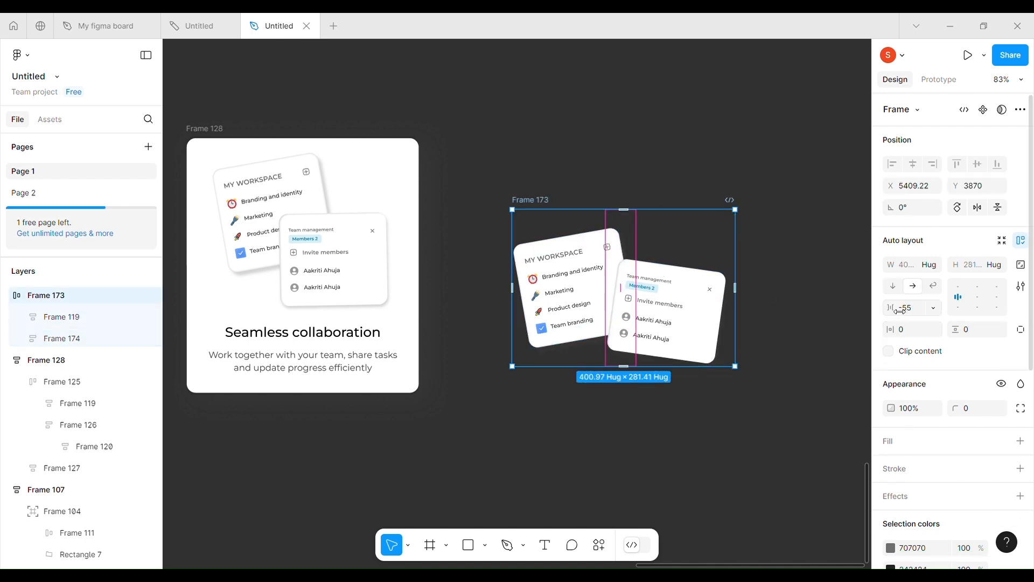
pyautogui.moveTo(888, 310); pyautogui.dragTo(865, 309)
pyautogui.moveTo(863, 309); pyautogui.dragTo(858, 310)
pyautogui.moveTo(961, 330); pyautogui.dragTo(964, 331)
pyautogui.hotkey('ctrl', 'z')
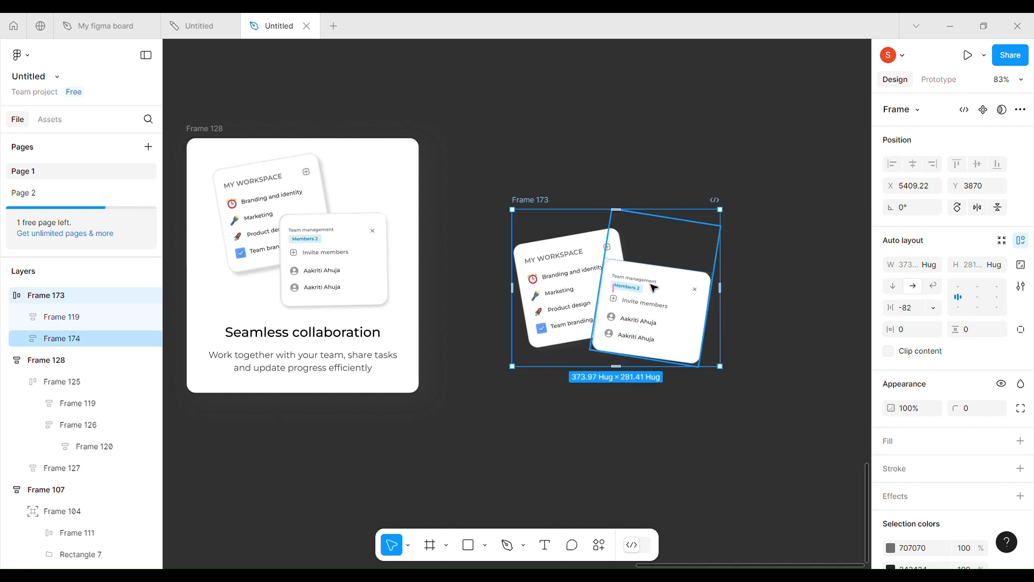
# - Align the two cards to the top of their shared frame and set the "Team management" wrapper's top padding back to 85
pyautogui.click(667, 285)
pyautogui.moveTo(961, 330); pyautogui.dragTo(61, 348)
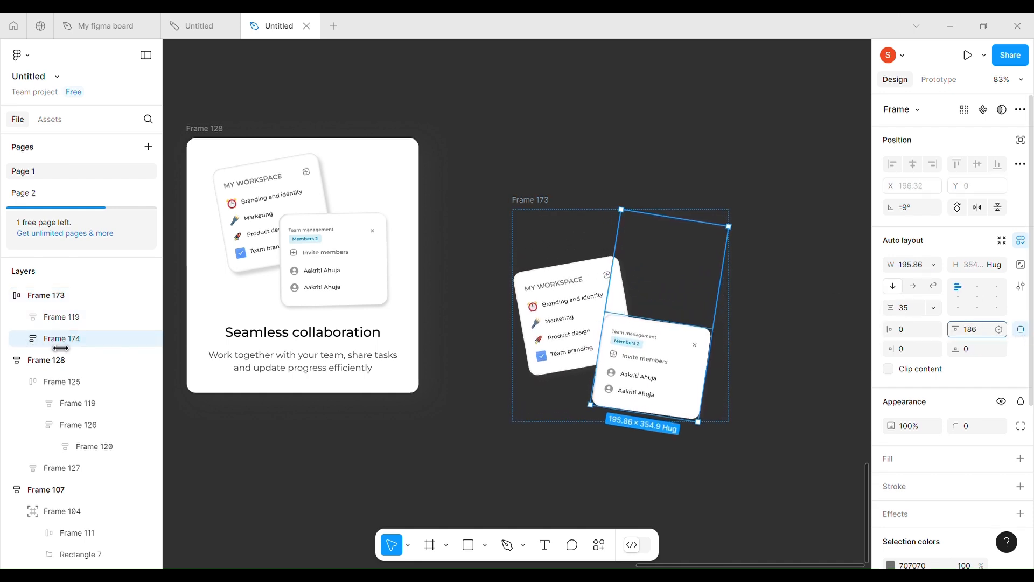
pyautogui.press('Escape')
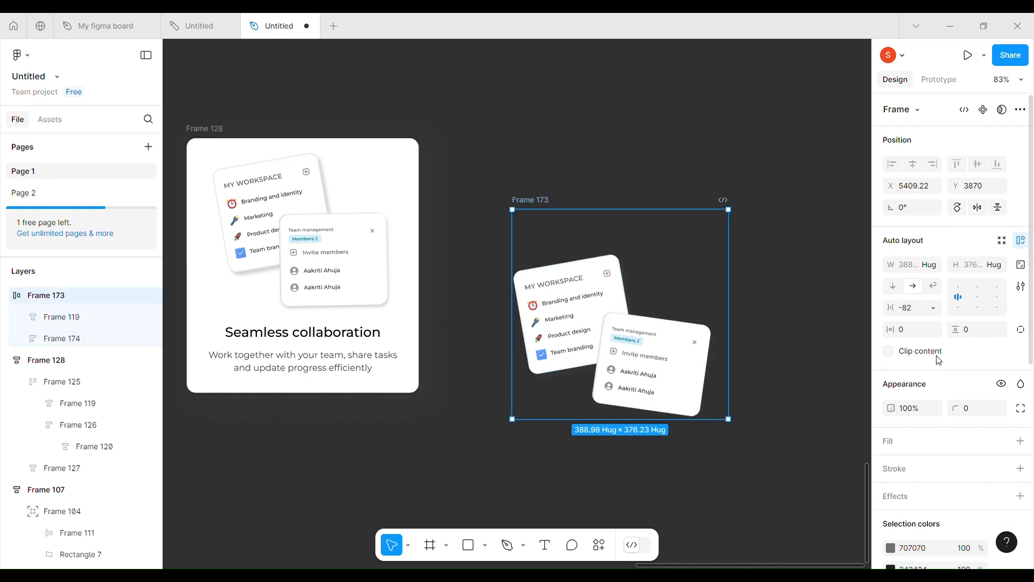
pyautogui.click(595, 356)
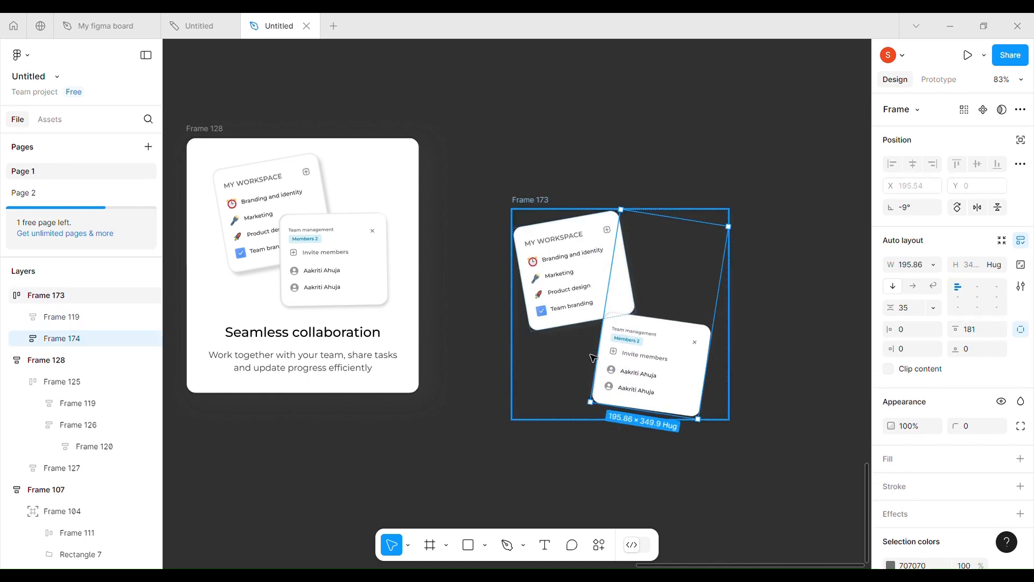
pyautogui.press('Return')
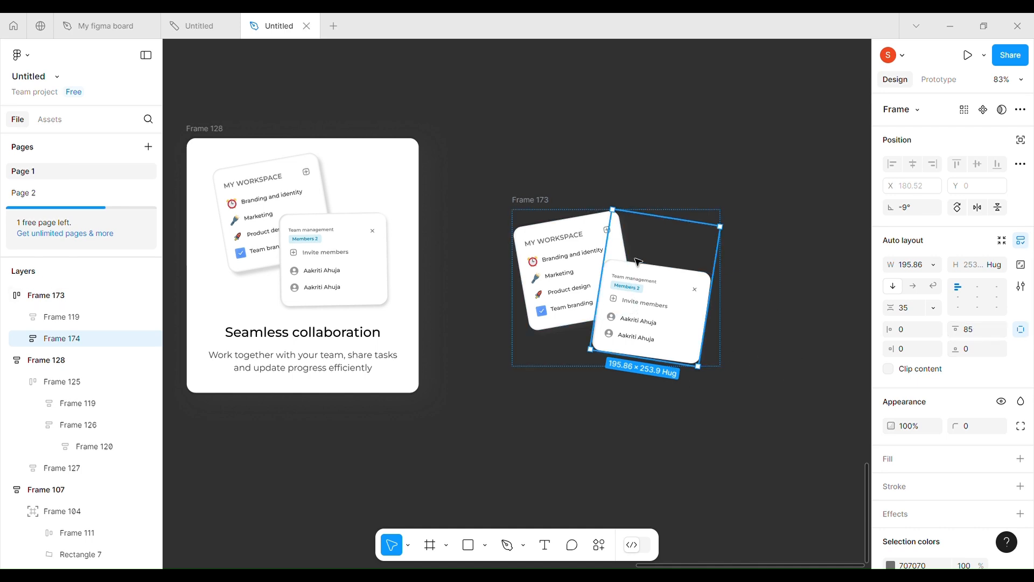
# - Duplicate the reference card's "Seamless collaboration" heading and description block and place the copy beneath the two overlapping cards
pyautogui.click(749, 317)
pyautogui.click(545, 199)
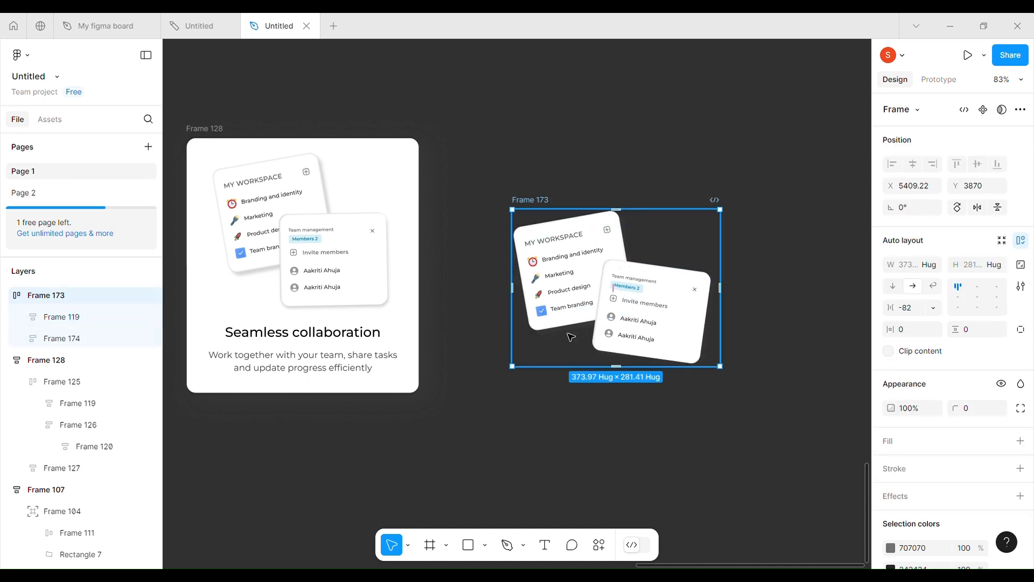
pyautogui.click(298, 357)
pyautogui.hotkey('ctrl', 'c')
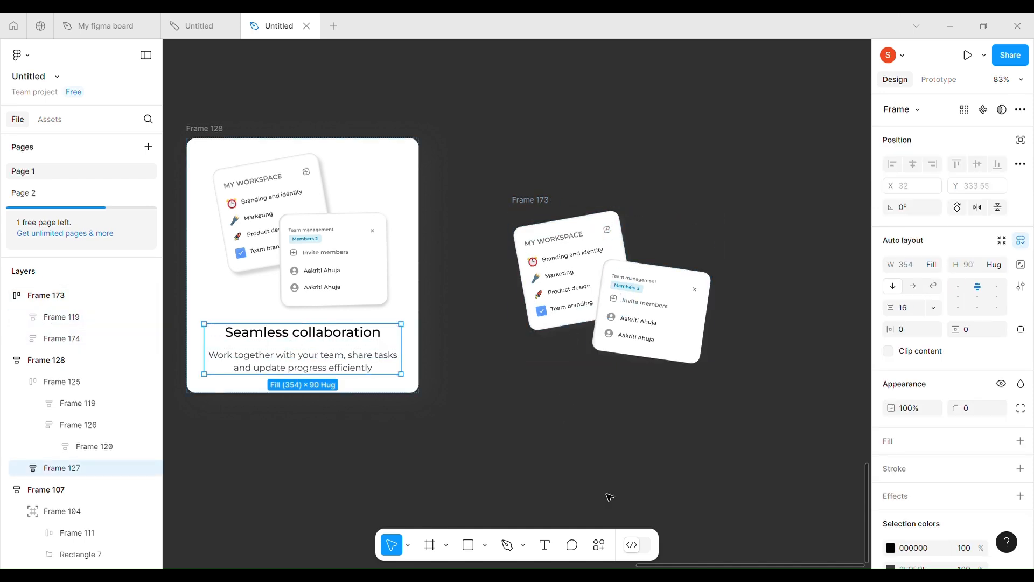
pyautogui.rightClick(570, 429)
pyautogui.click(633, 392)
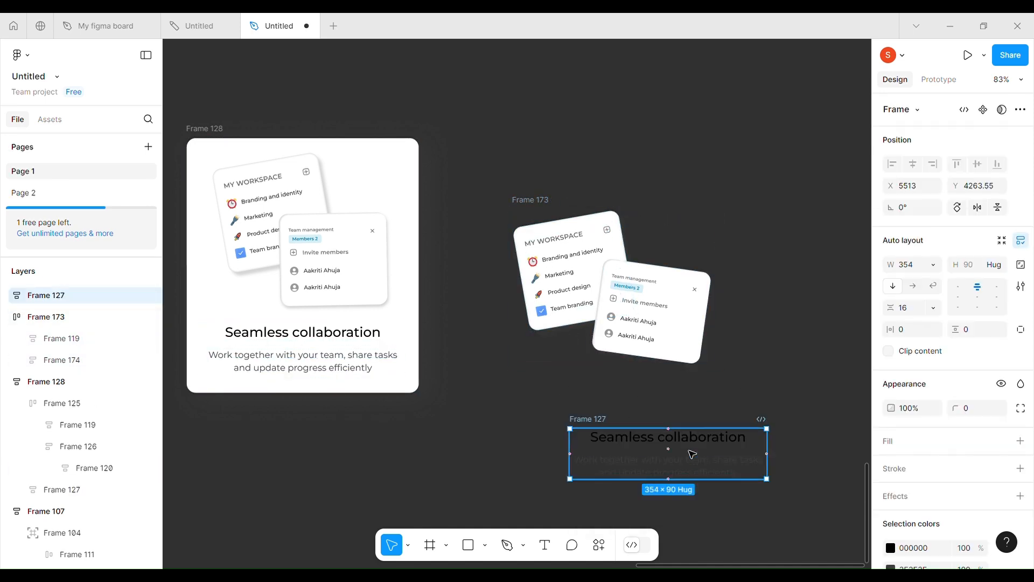
pyautogui.moveTo(690, 452); pyautogui.dragTo(637, 409)
# - Wrap the overlapping cards and the text block in one frame with vertical auto layout and a white FFFFFF fill
pyautogui.keyDown('shift'); pyautogui.click(559, 231); pyautogui.keyUp('shift')
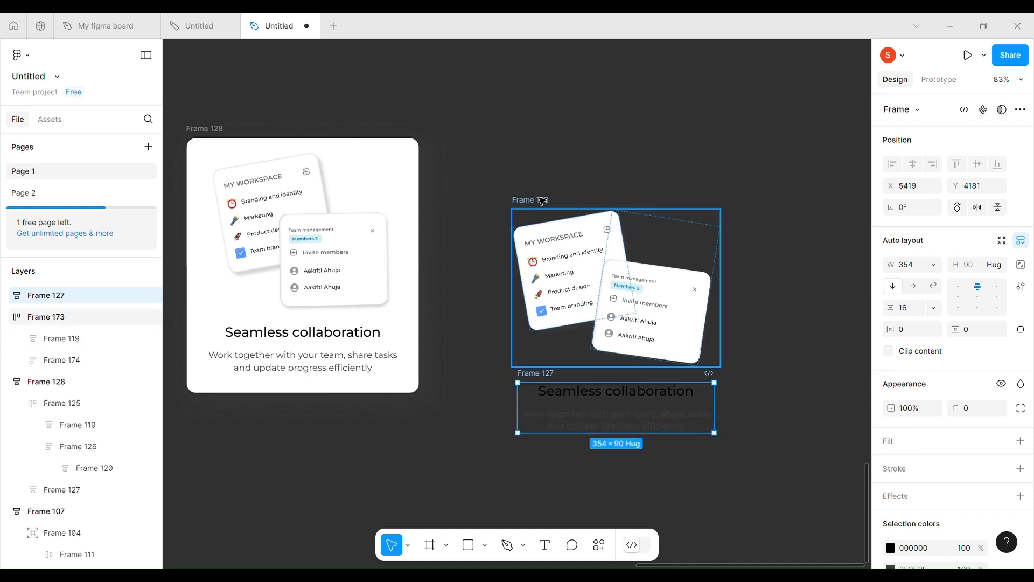
pyautogui.rightClick(682, 233)
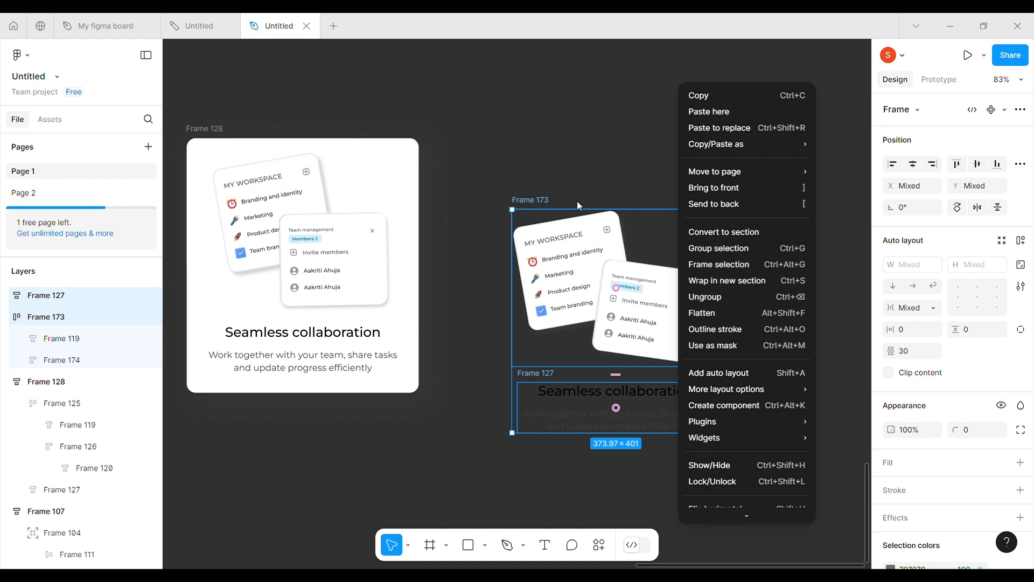
pyautogui.click(722, 264)
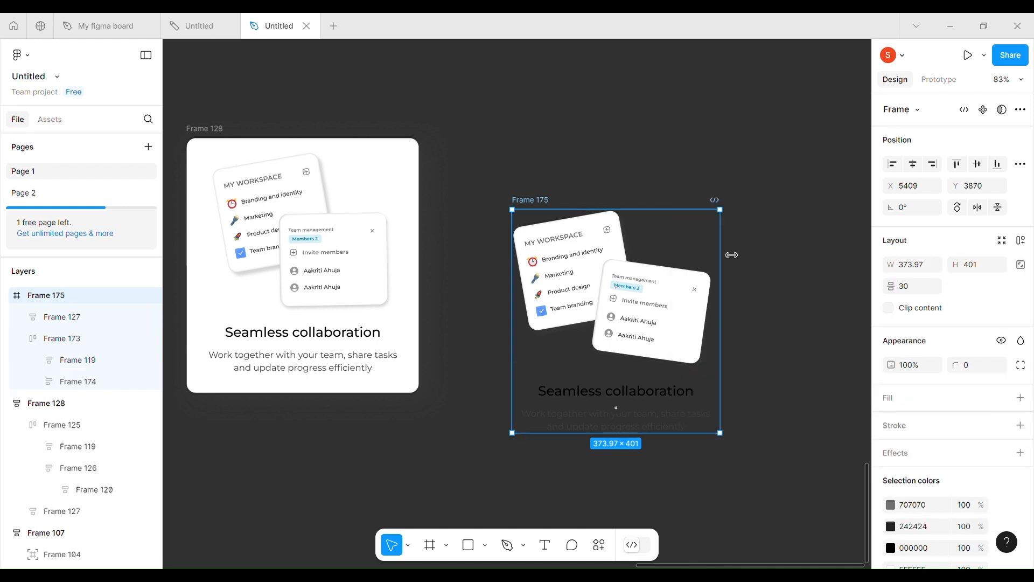
pyautogui.click(1022, 242)
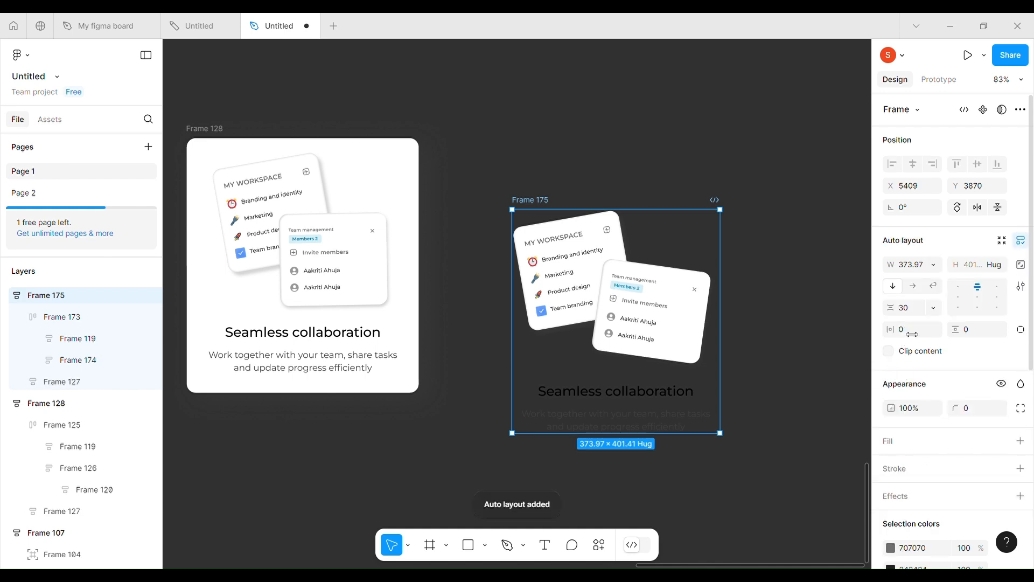
pyautogui.click(901, 442)
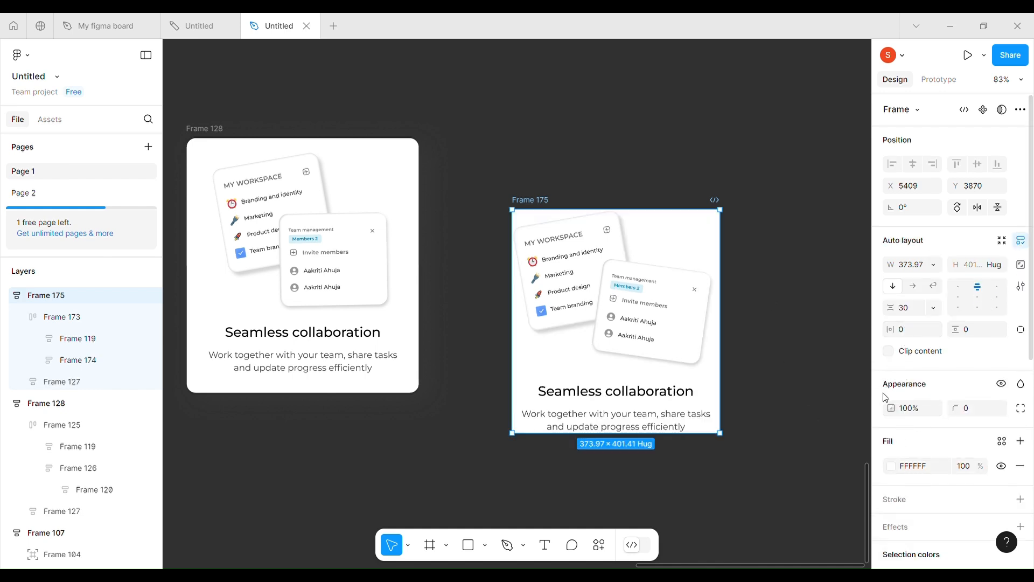
# - Match the reference card's layout in the new frame: spacing 7, horizontal padding 32 and vertical padding 24
pyautogui.click(256, 153)
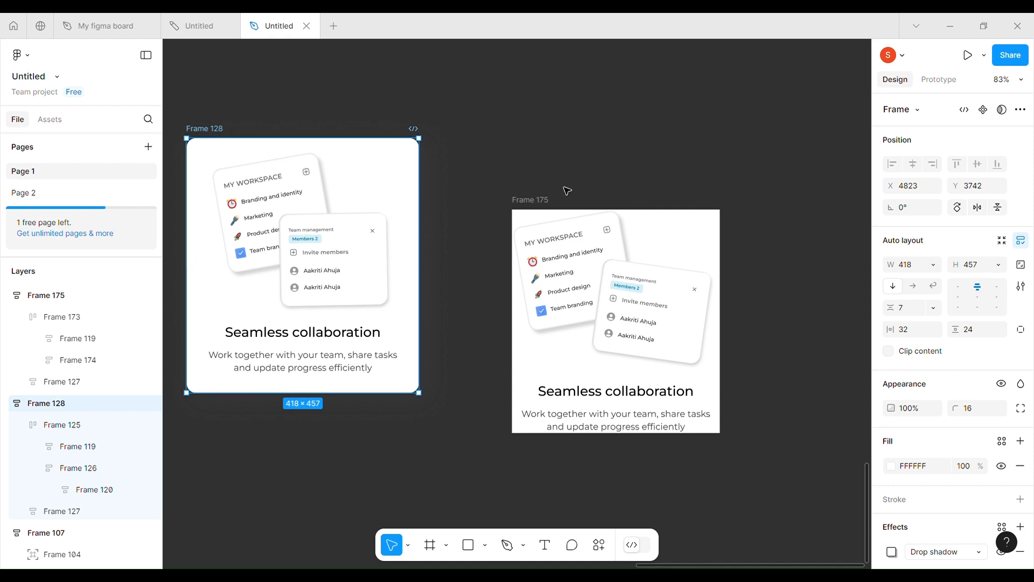
pyautogui.click(541, 203)
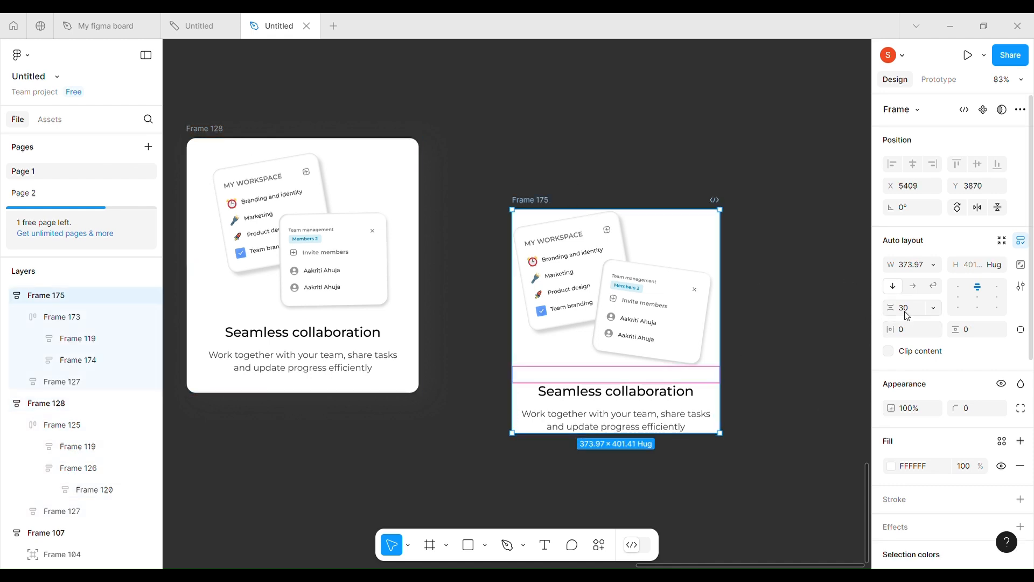
pyautogui.click(908, 334)
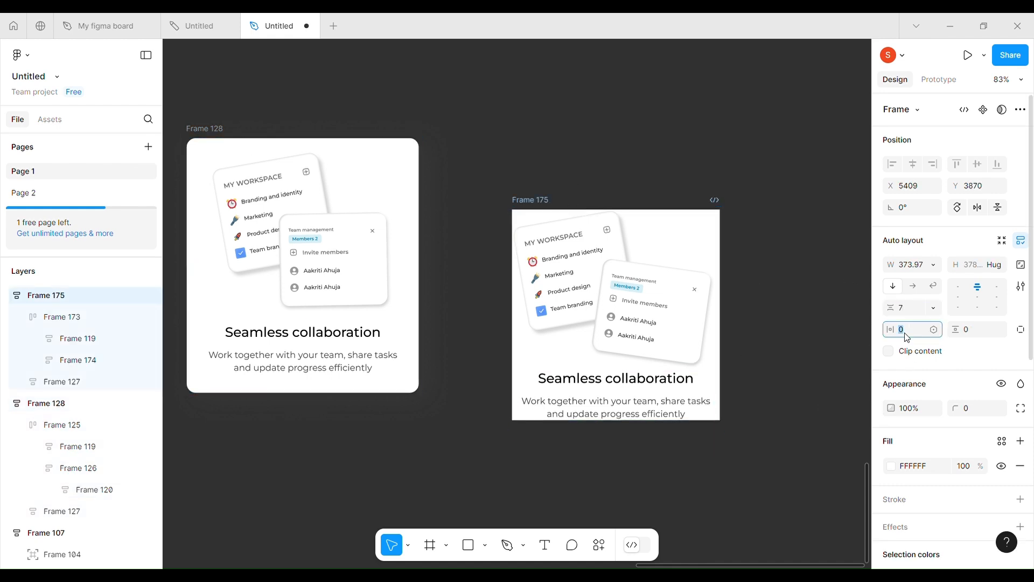
pyautogui.write('32')
pyautogui.press('Return')
pyautogui.click(976, 334)
pyautogui.press('Return')
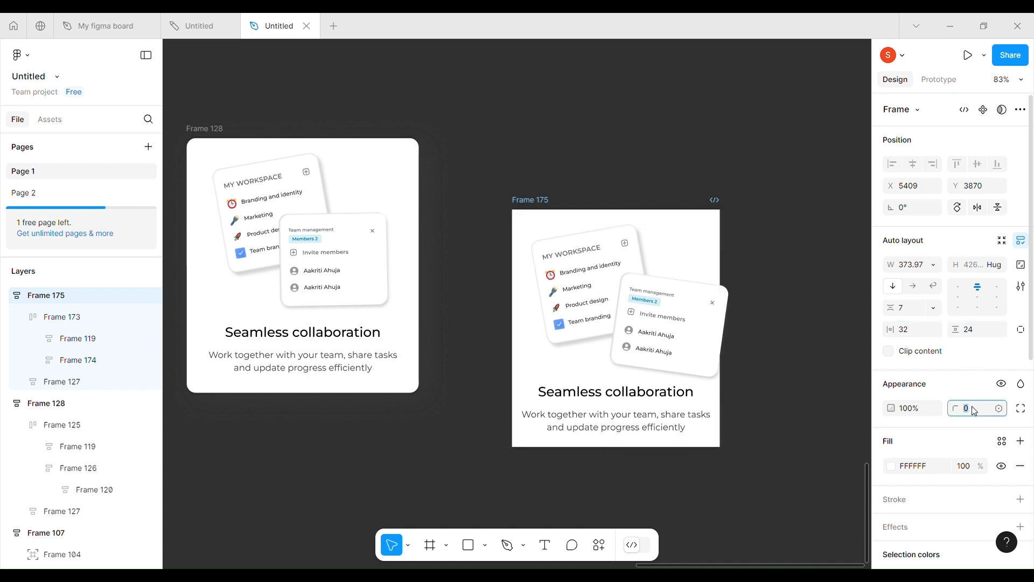
# - Set the new card's corner radius to 16 to match the reference card
pyautogui.click(974, 408)
pyautogui.write('14')
pyautogui.press('Return')
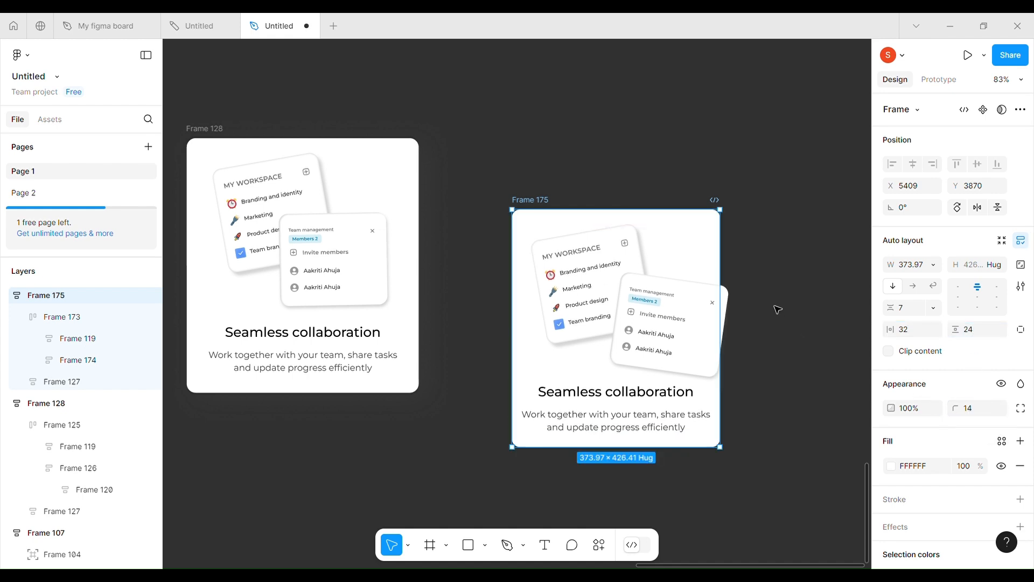
pyautogui.click(196, 131)
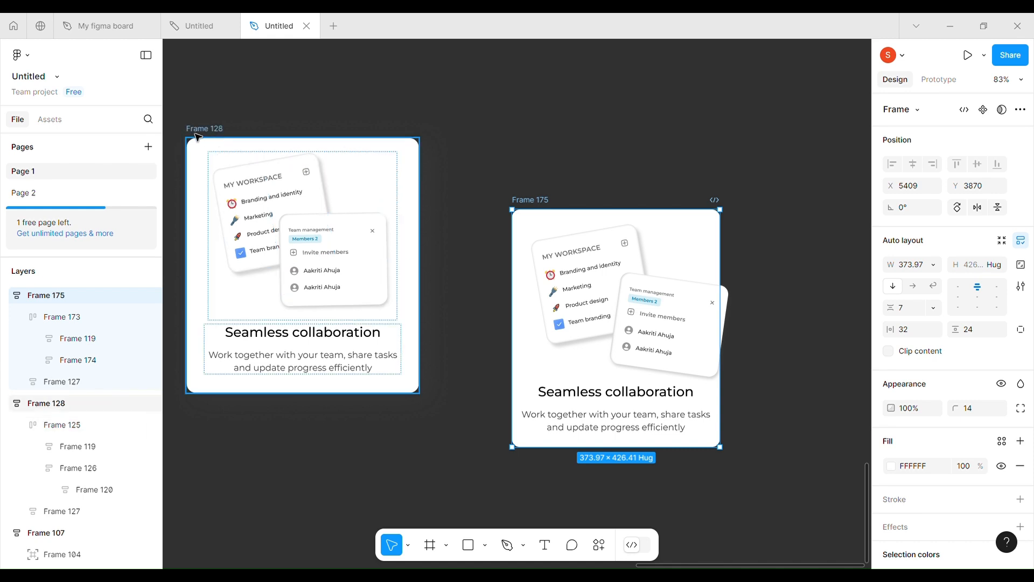
pyautogui.click(590, 219)
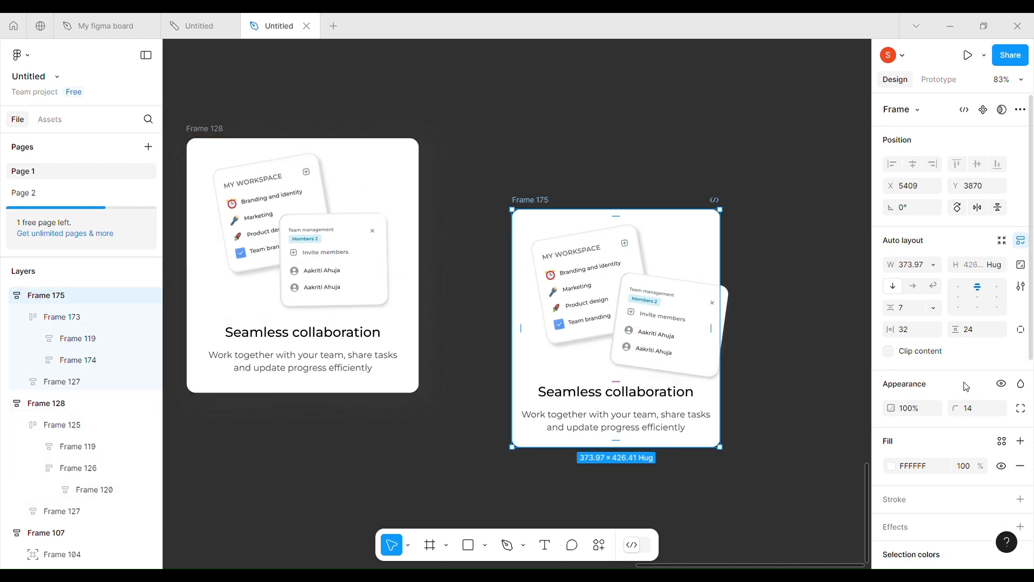
pyautogui.write('16')
pyautogui.press('Return')
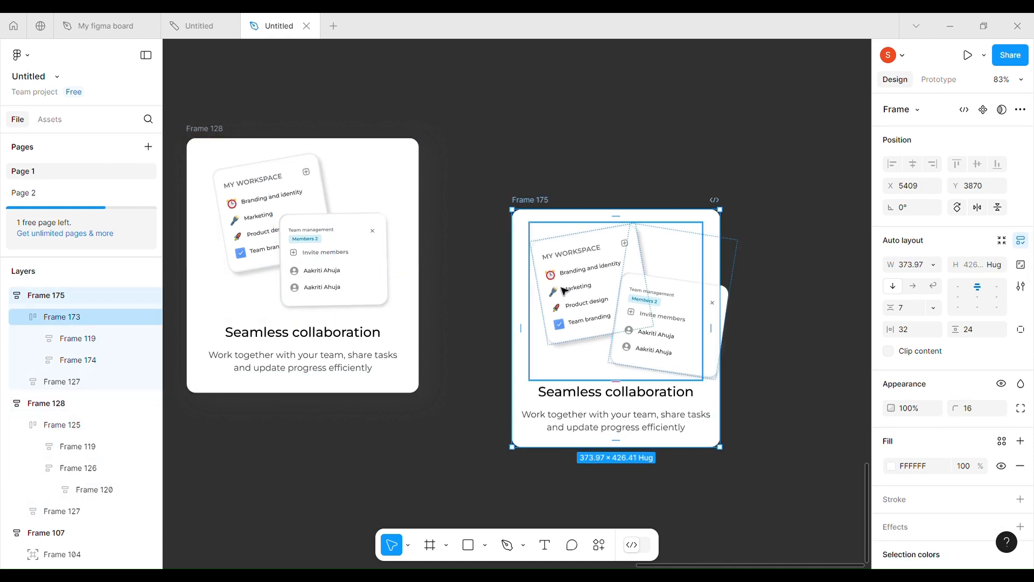
# - Widen the inner frame holding the two overlapping cards and set the whole card's width to 418
pyautogui.click(551, 290)
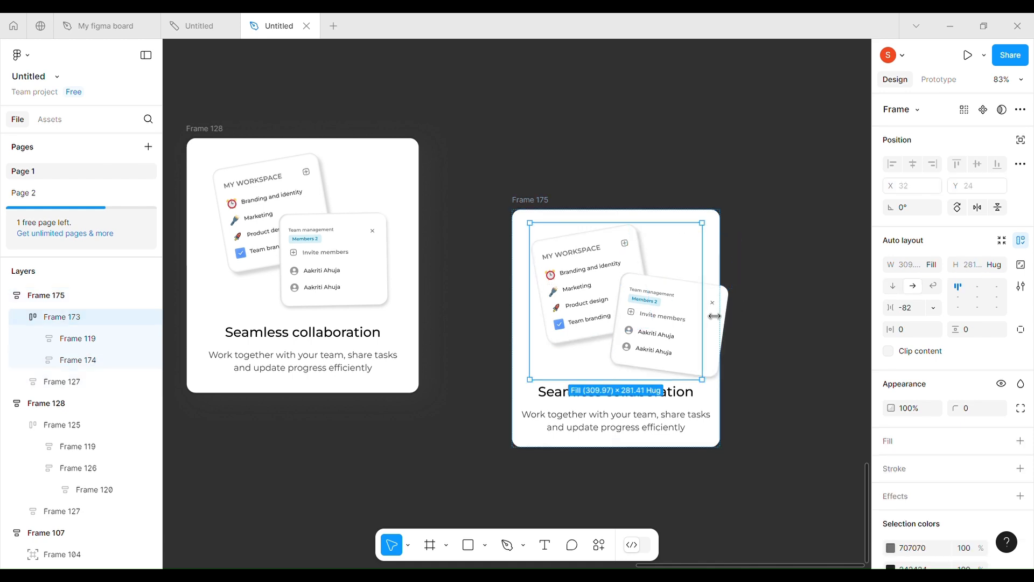
pyautogui.click(516, 200)
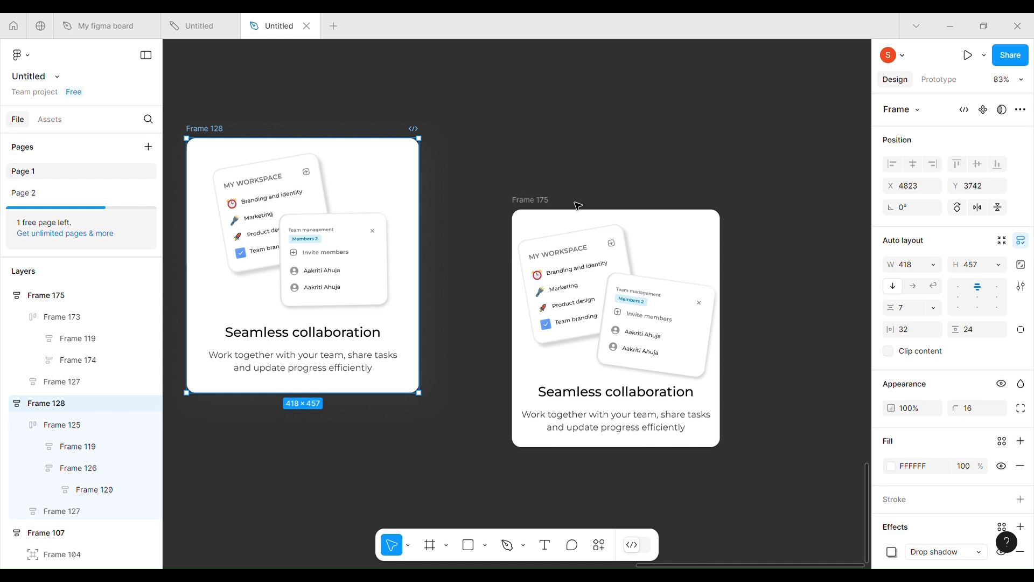
pyautogui.moveTo(738, 302); pyautogui.dragTo(763, 303)
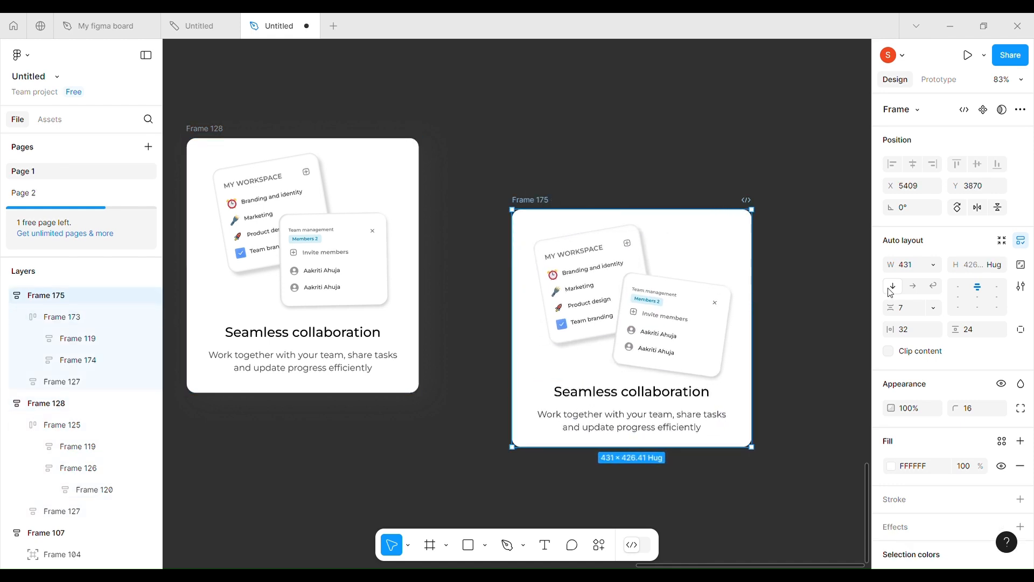
pyautogui.click(919, 272)
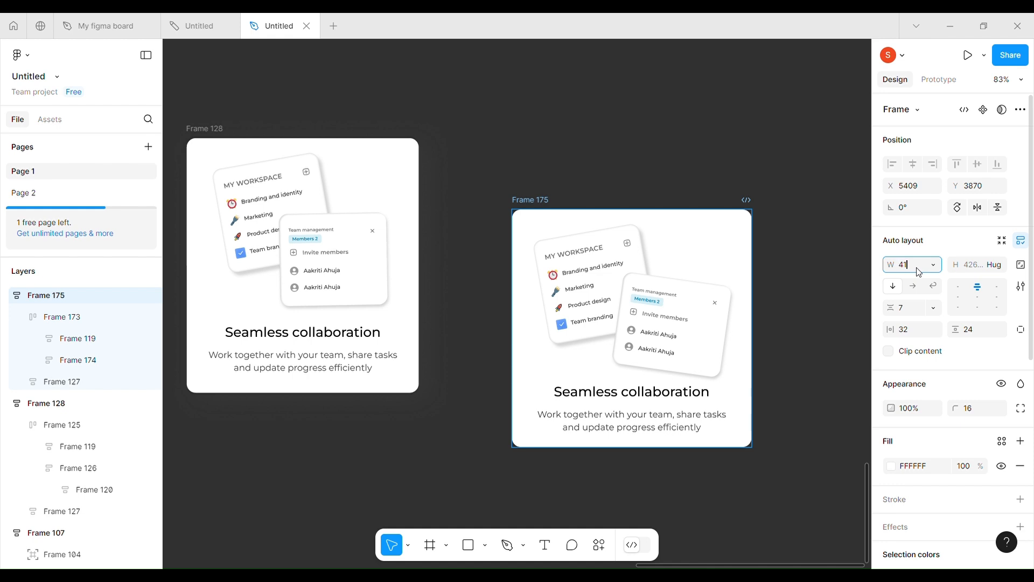
pyautogui.press('Return')
# - Set the new card's height to 457 and align its contents to the middle centre
pyautogui.click(283, 142)
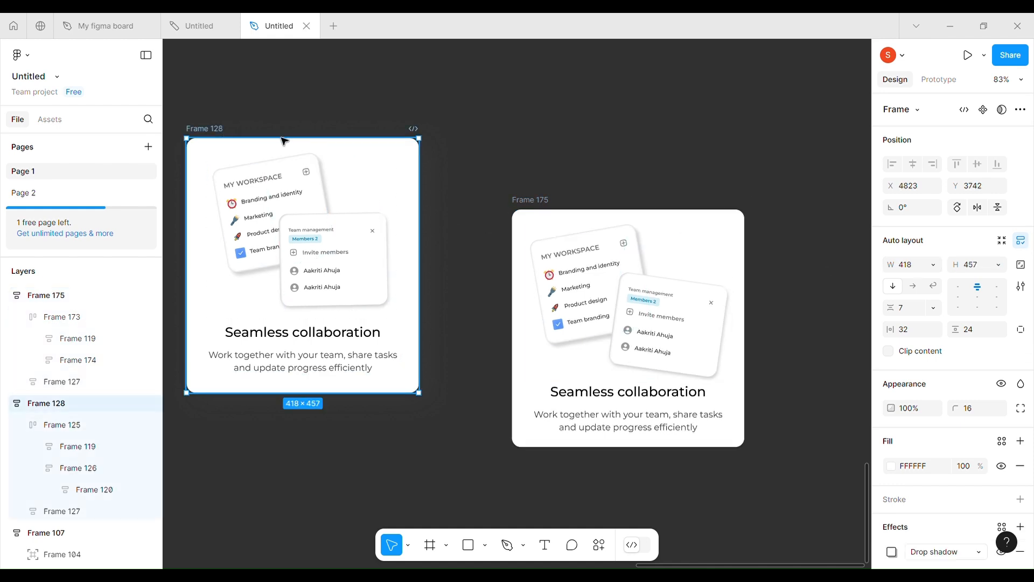
pyautogui.click(567, 212)
pyautogui.click(976, 269)
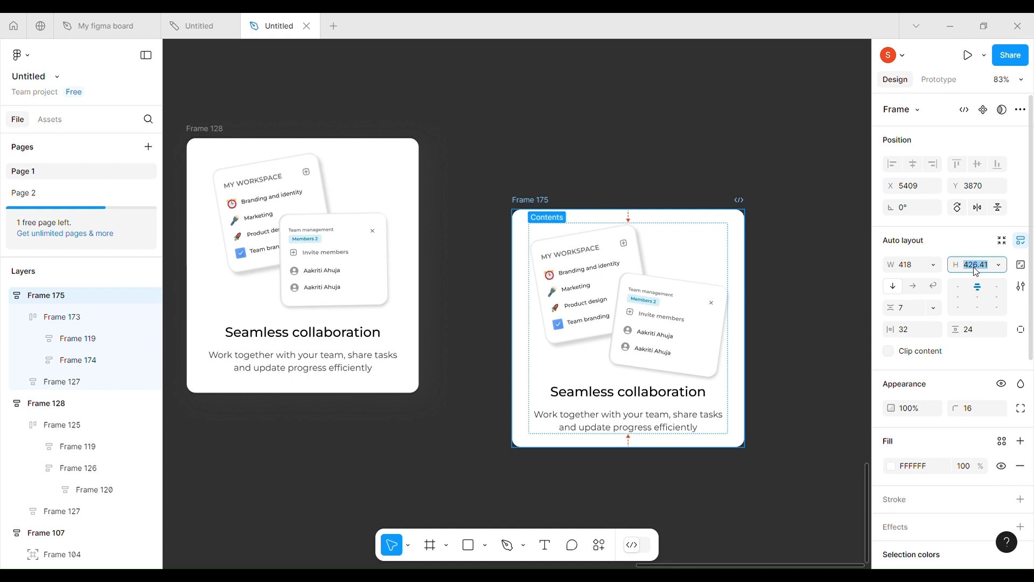
pyautogui.press('Return')
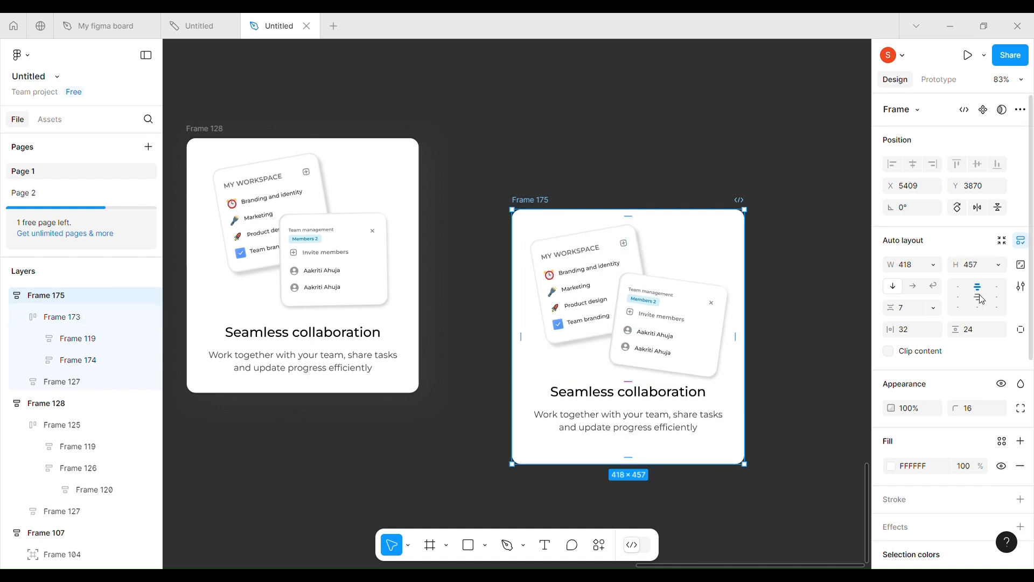
# - Move the finished "Seamless collaboration" card into the second MacBook frame's Features section, below and left of the "Keep everything in one place" heading
pyautogui.click(672, 145)
pyautogui.scroll(-5, 672, 145)
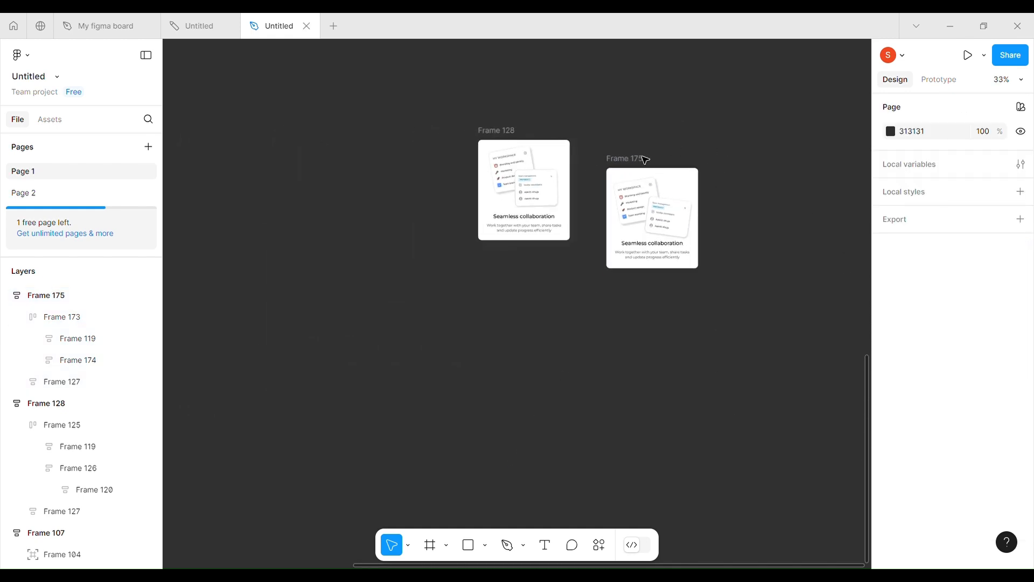
pyautogui.click(689, 186)
pyautogui.hscroll(-2, 716, 218)
pyautogui.press('Delete')
pyautogui.scroll(-4, 715, 218)
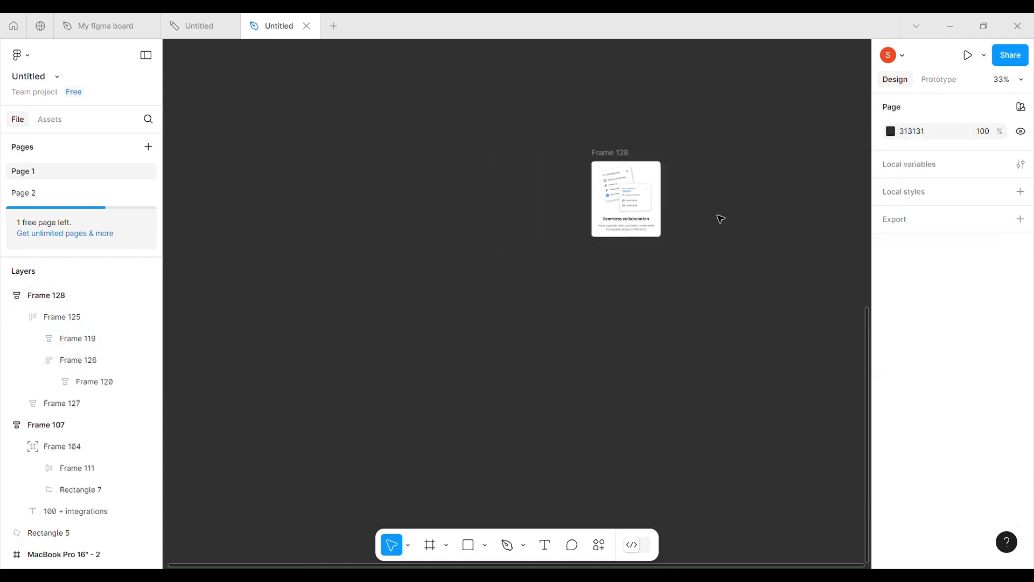
pyautogui.scroll(5, 712, 219)
pyautogui.scroll(5, 707, 228)
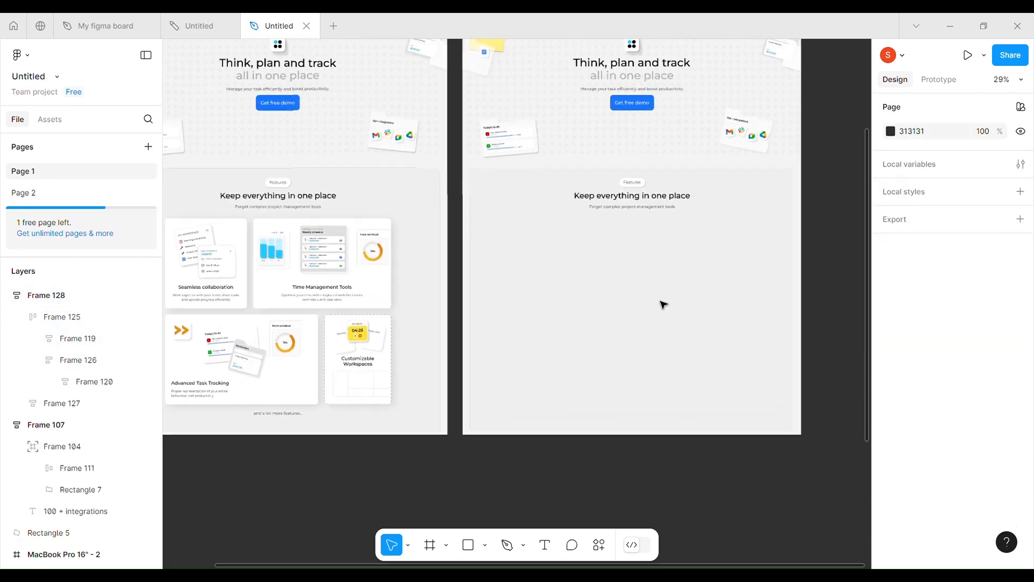
pyautogui.click(538, 294)
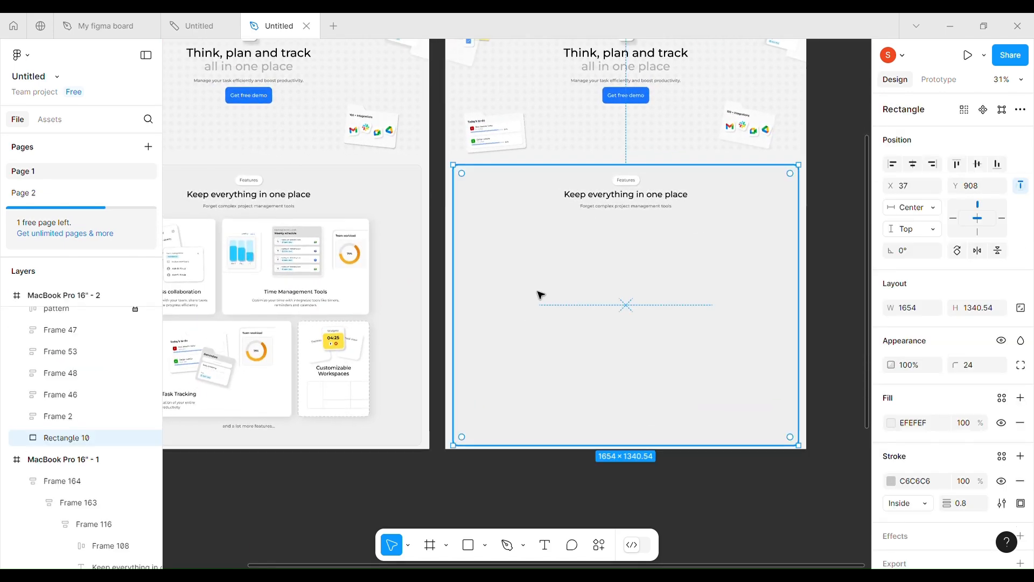
pyautogui.hotkey('ctrl', 'v')
pyautogui.moveTo(778, 252); pyautogui.dragTo(531, 266)
# - Check the card's spacing to the Features heading and nudge the card up to Y 1150
pyautogui.click(250, 236)
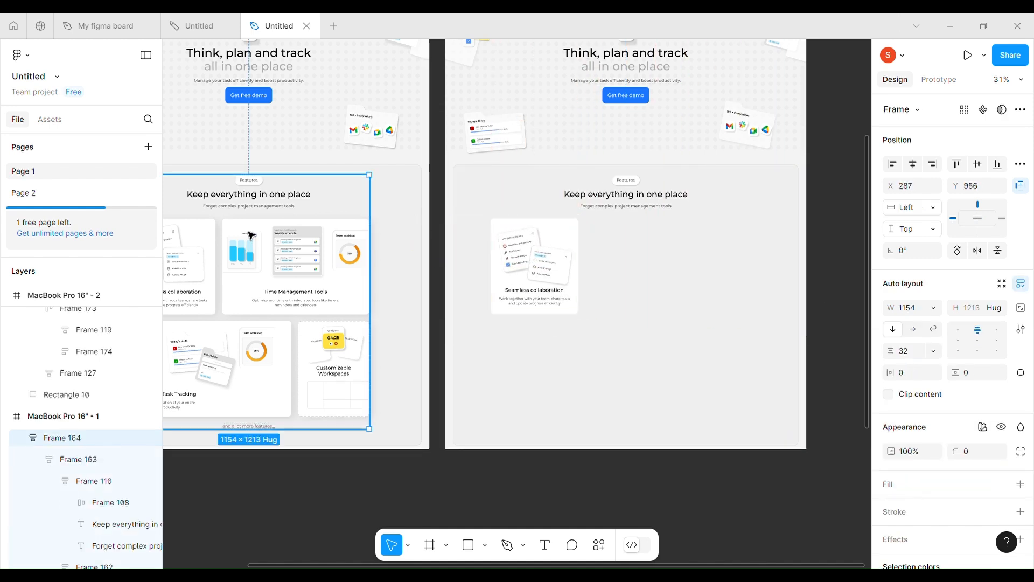
pyautogui.click(620, 196)
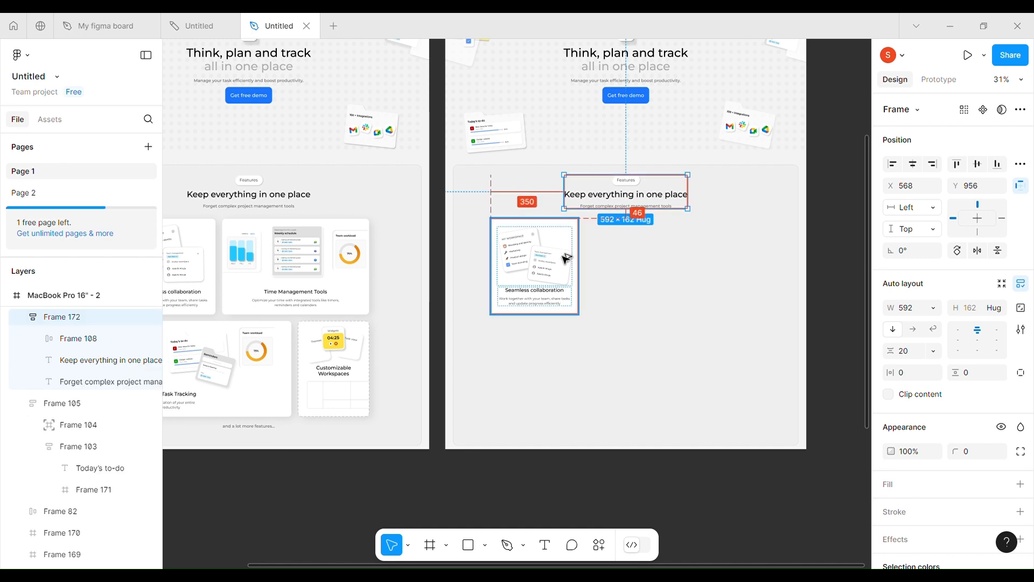
pyautogui.click(503, 250)
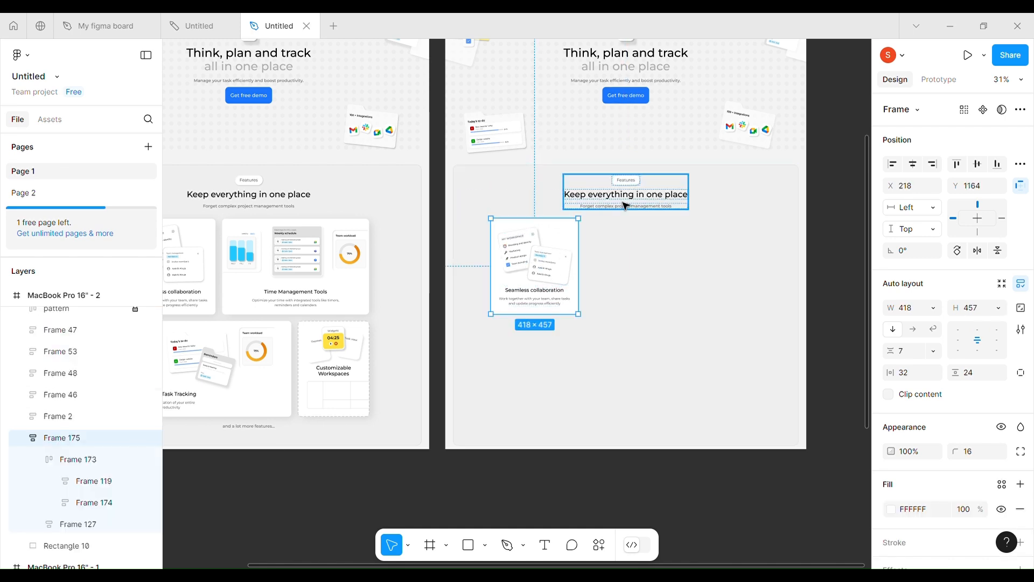
pyautogui.press('Up')
pyautogui.press('Up')
pyautogui.press('Up')
pyautogui.press('Up')
pyautogui.press('Up')
pyautogui.press('Up')
pyautogui.press('Up')
pyautogui.press('Up')
pyautogui.press('Up')
pyautogui.press('Up')
pyautogui.press('Up')
pyautogui.press('Up')
pyautogui.press('Up')
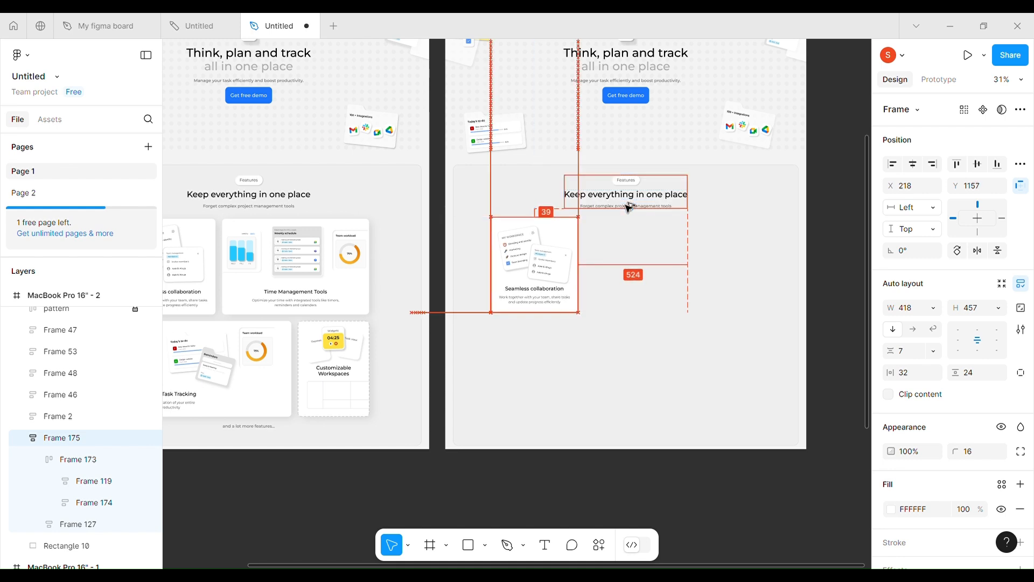
pyautogui.press('Up')
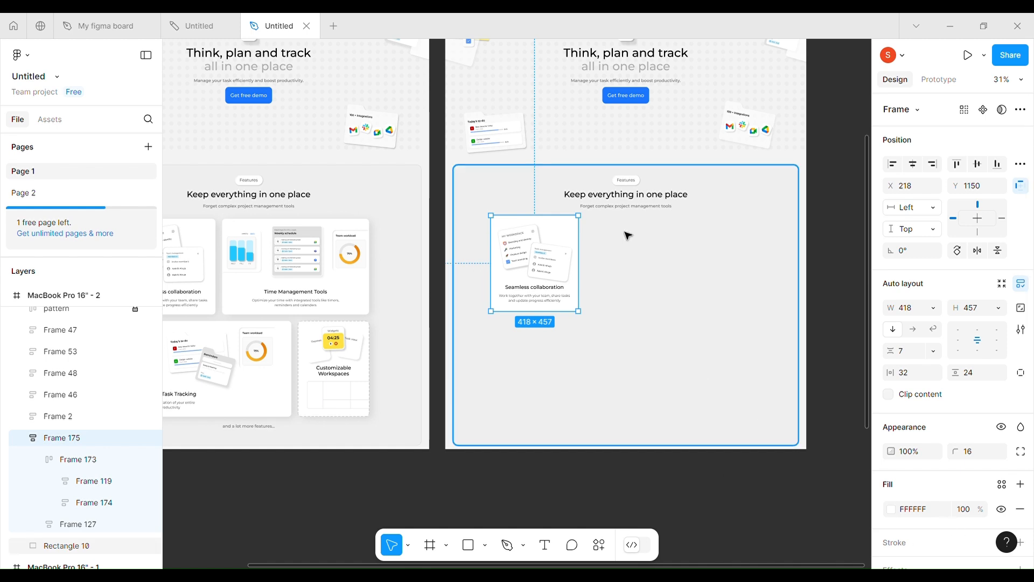
# - Copy the "Time Management Tools" card from the first MacBook frame and paste it on the empty canvas near the "Seamless collaboration" copy
pyautogui.click(294, 276)
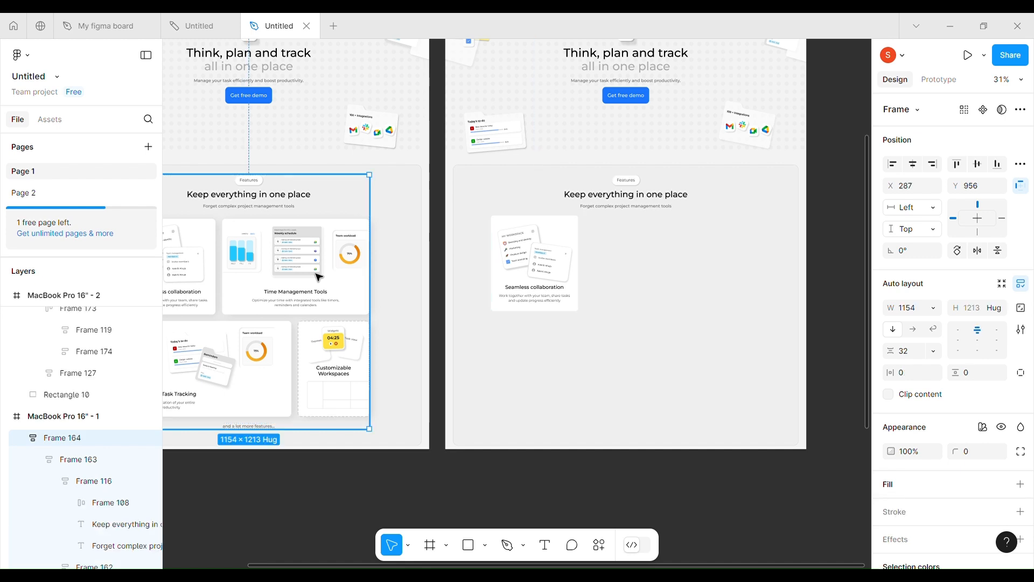
pyautogui.doubleClick(285, 277)
pyautogui.doubleClick(286, 277)
pyautogui.doubleClick(289, 277)
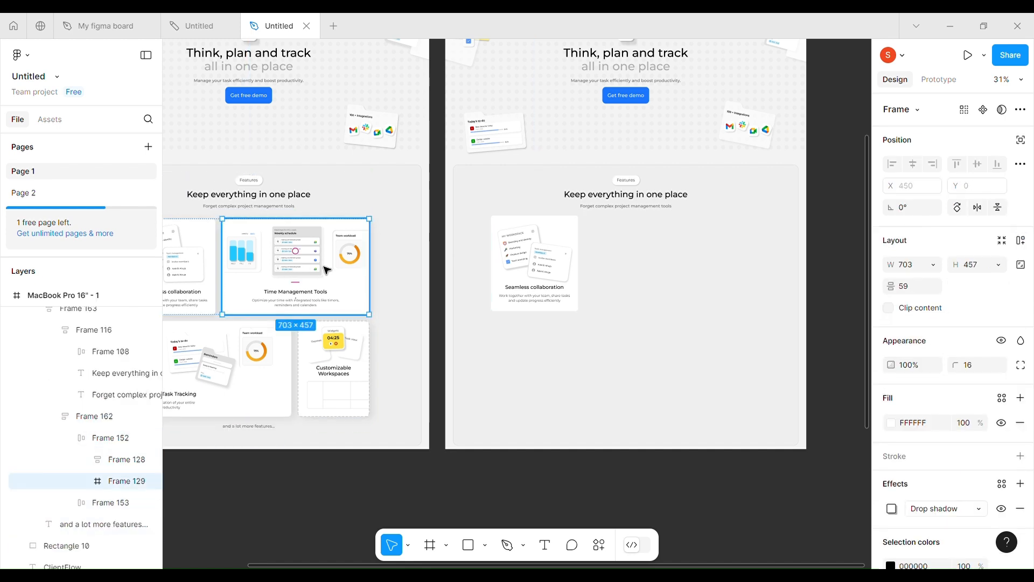
pyautogui.scroll(-5, 327, 269)
pyautogui.hscroll(6, 327, 270)
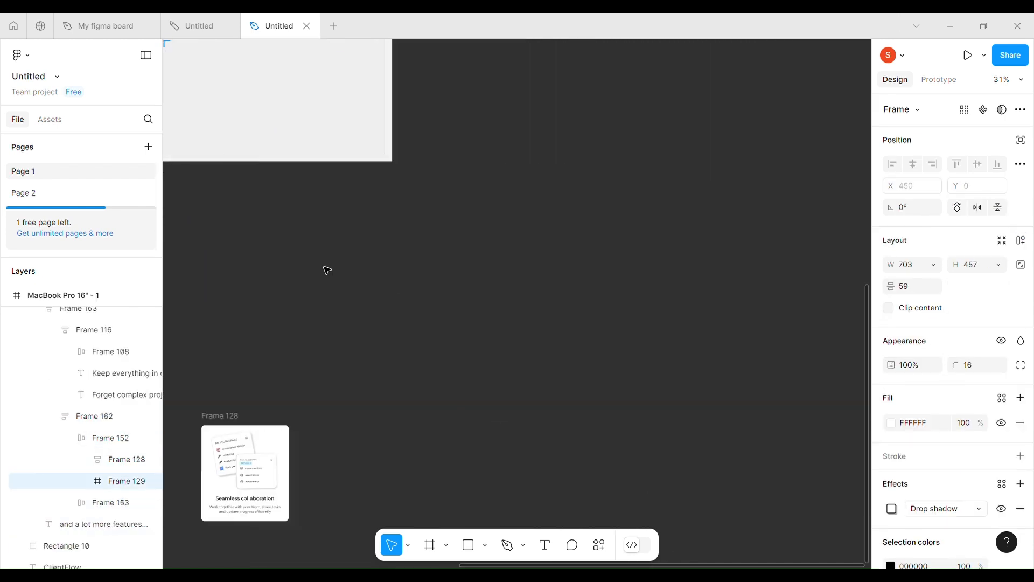
pyautogui.rightClick(397, 291)
pyautogui.click(447, 302)
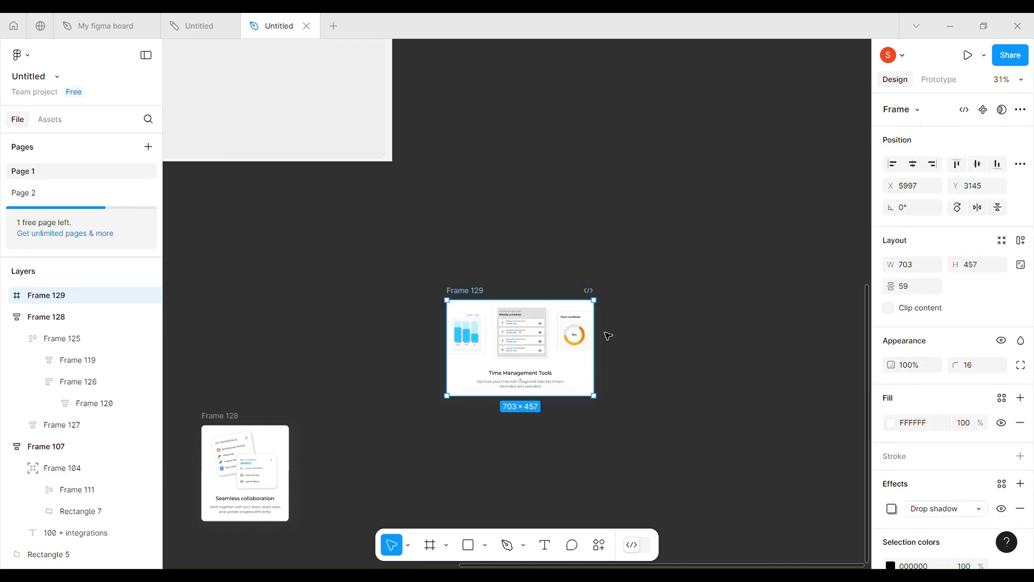
# - Copy the weekly/daily bar chart out of the pasted card and paste it on the empty canvas below the card
pyautogui.scroll(3, 606, 337)
pyautogui.scroll(2, 608, 336)
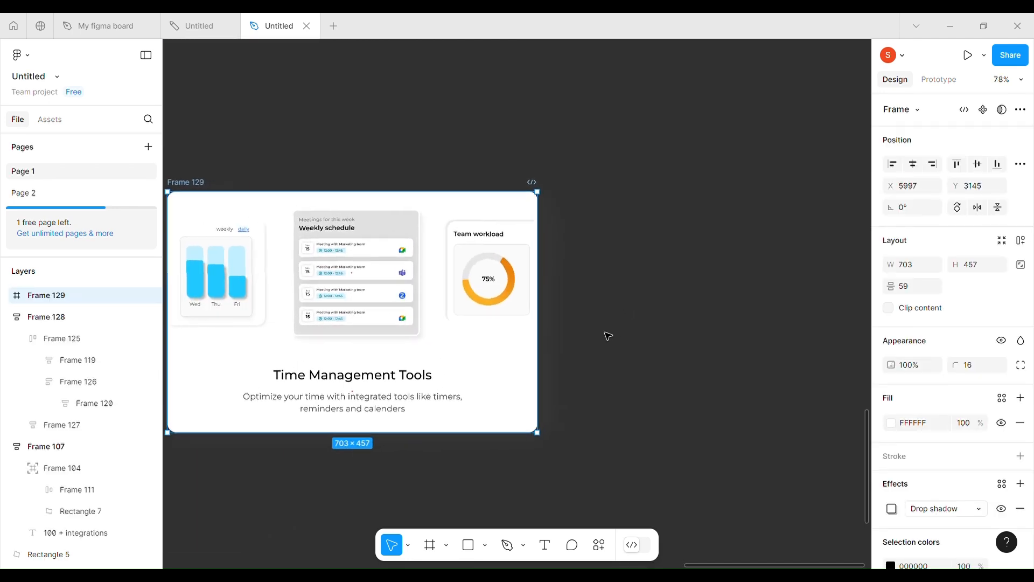
pyautogui.scroll(-2, 609, 336)
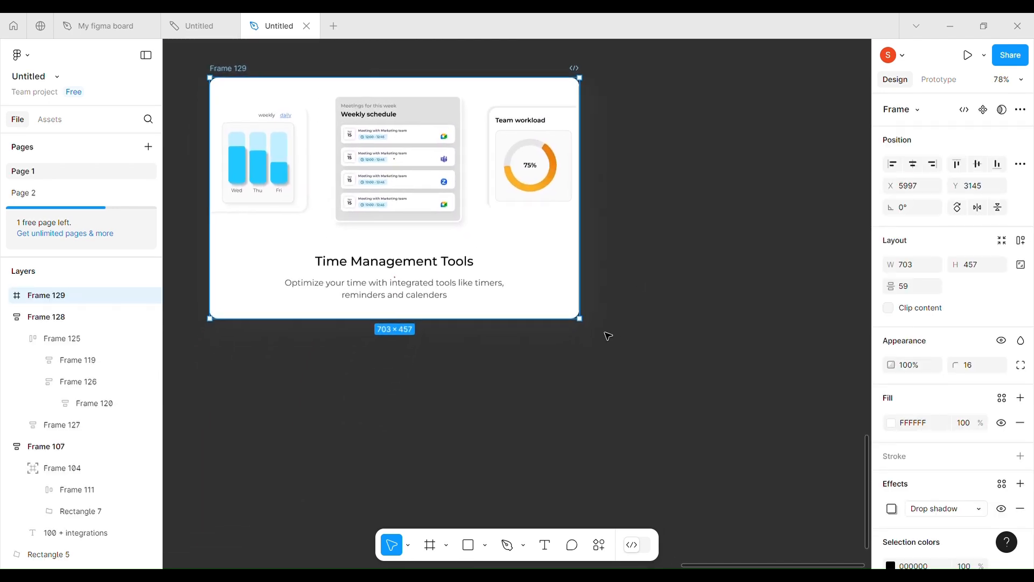
pyautogui.doubleClick(279, 201)
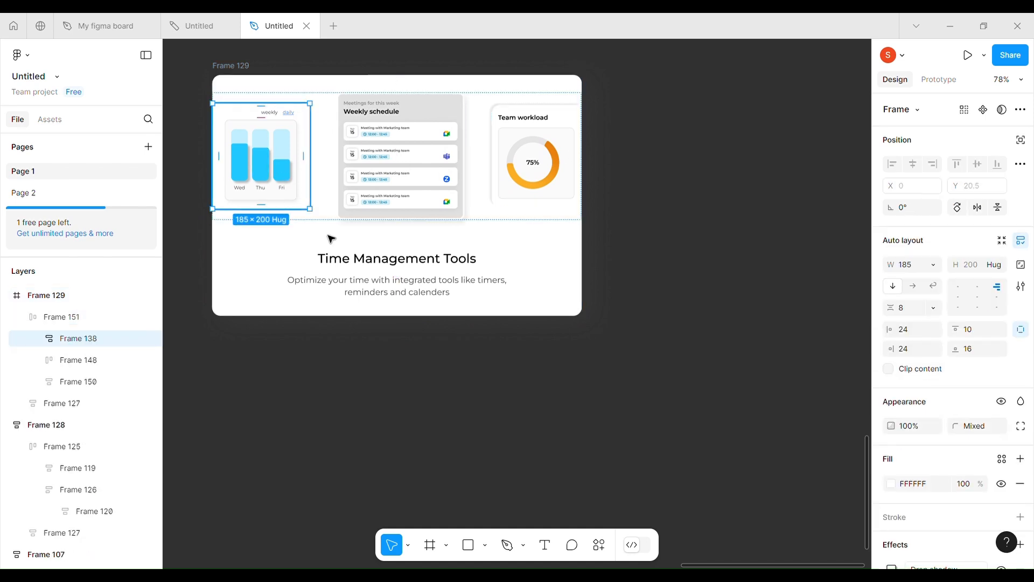
pyautogui.rightClick(341, 380)
pyautogui.click(367, 389)
pyautogui.scroll(-2, 429, 398)
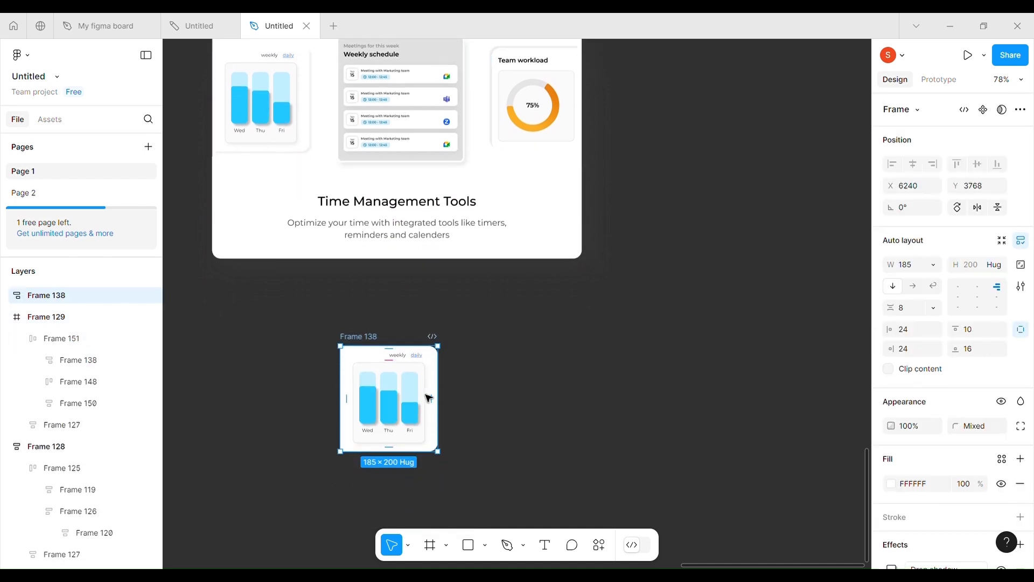
# - Examine how the copied bar chart is built, from its inner frame to the separate day columns
pyautogui.doubleClick(372, 405)
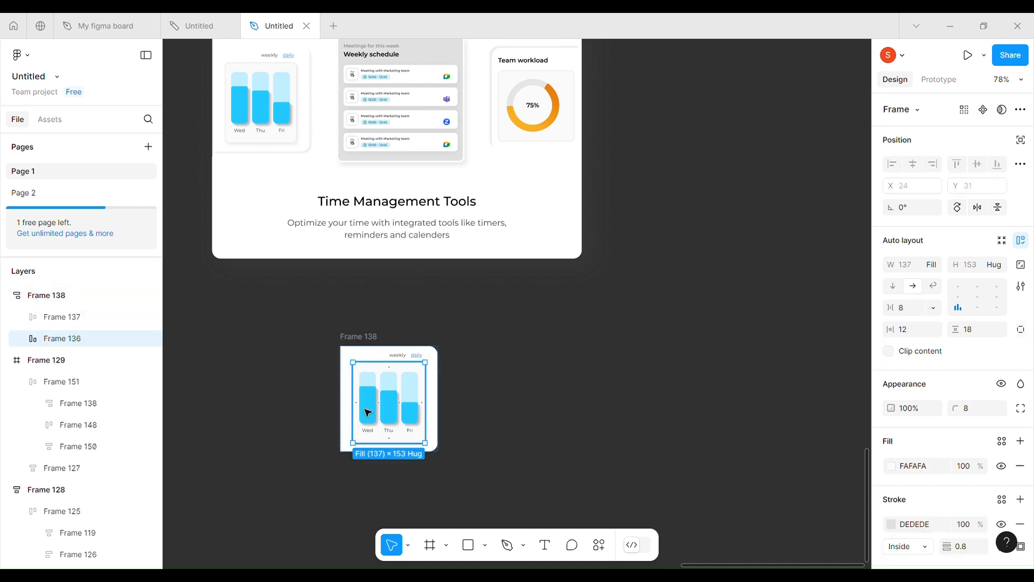
pyautogui.doubleClick(375, 383)
pyautogui.click(396, 402)
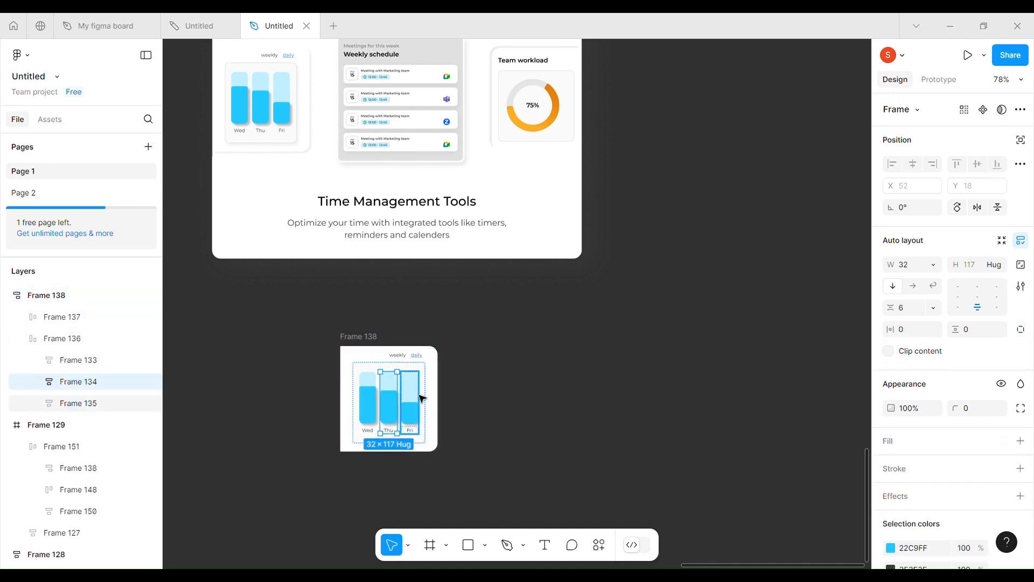
pyautogui.click(412, 400)
# - Examine the nested layers of the "Team workload" ring chart, down to the two ellipses that form the ring
pyautogui.scroll(2, 516, 216)
pyautogui.doubleClick(546, 165)
pyautogui.doubleClick(546, 165)
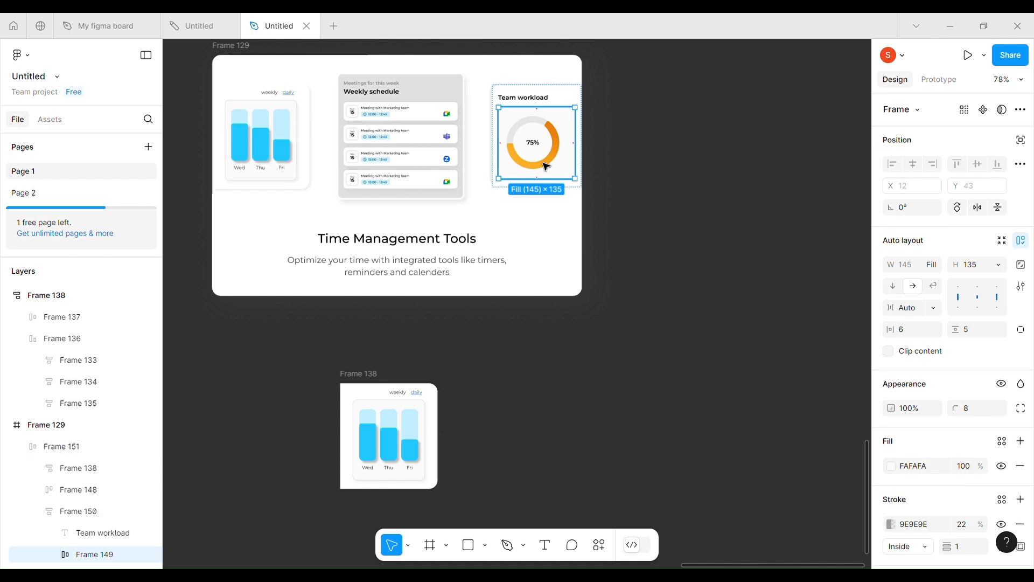
pyautogui.click(603, 357)
pyautogui.doubleClick(526, 175)
pyautogui.doubleClick(537, 171)
pyautogui.doubleClick(545, 169)
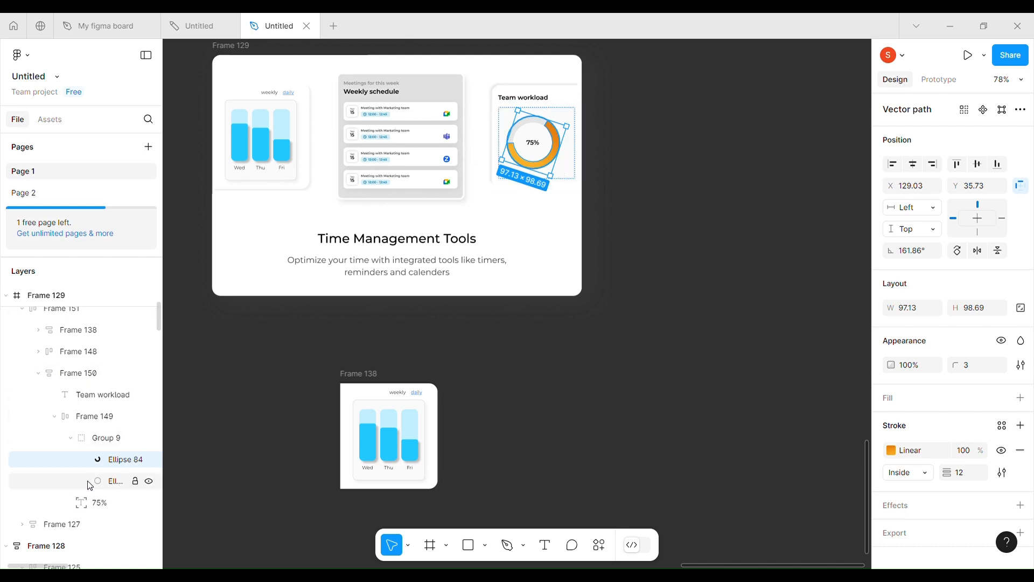
pyautogui.click(516, 128)
# - Place a 100 × 100 circle on the empty canvas beside the bar chart copy using the Ellipse tool
pyautogui.click(485, 461)
pyautogui.click(485, 545)
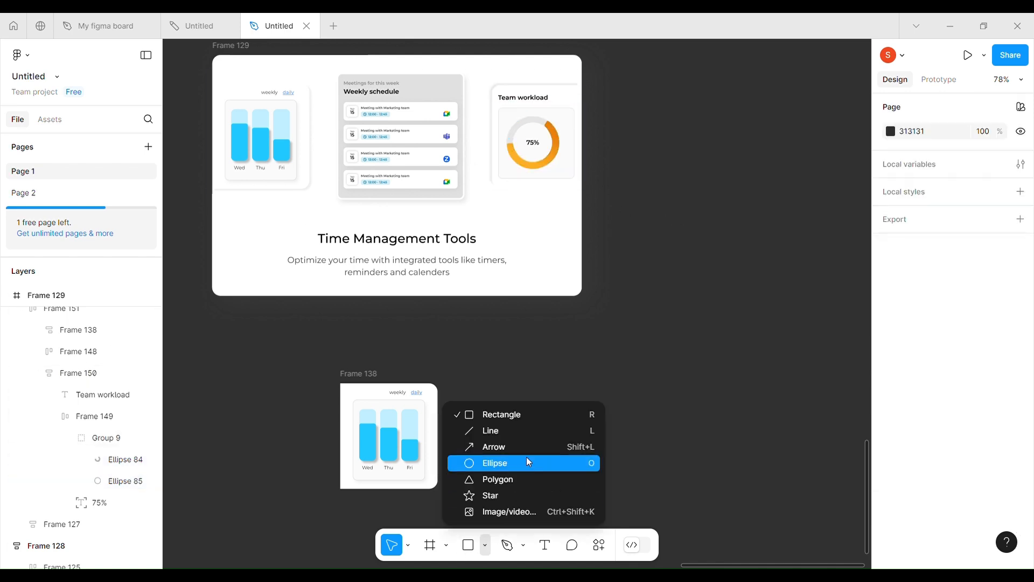
pyautogui.click(525, 457)
pyautogui.click(635, 397)
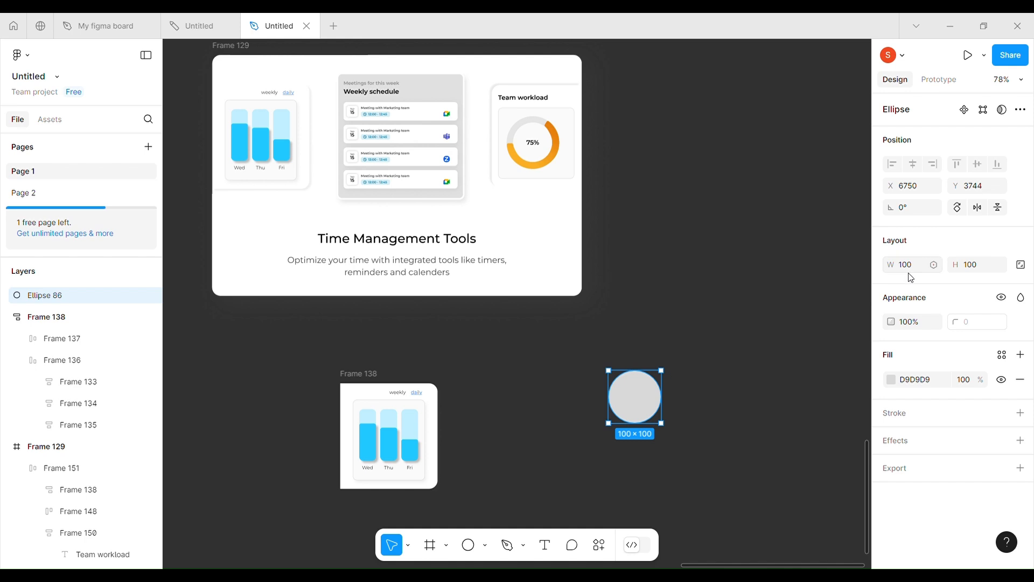
# - Add a stroke to the new circle and remove its fill
pyautogui.click(1021, 414)
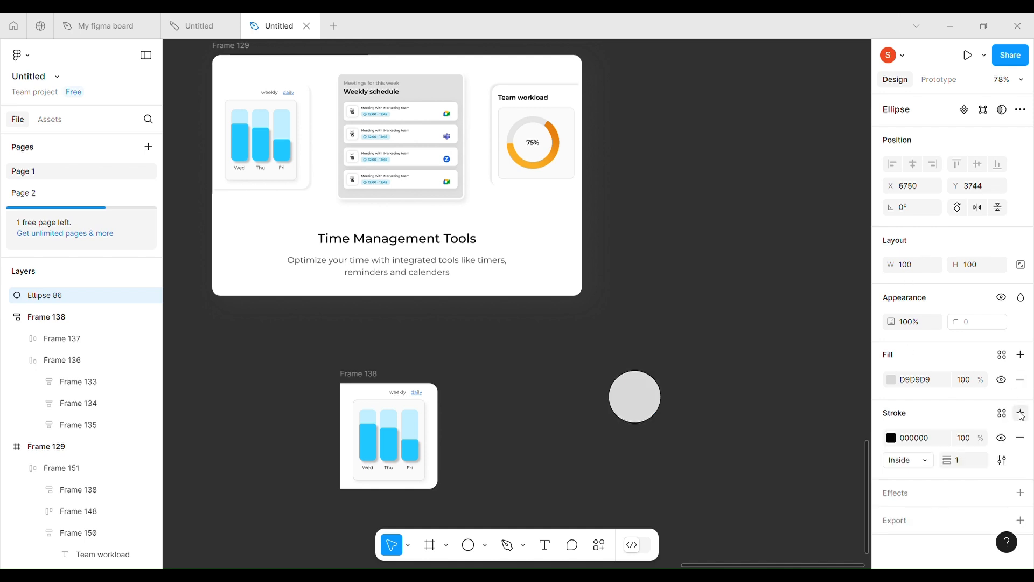
pyautogui.click(1021, 354)
pyautogui.click(1021, 355)
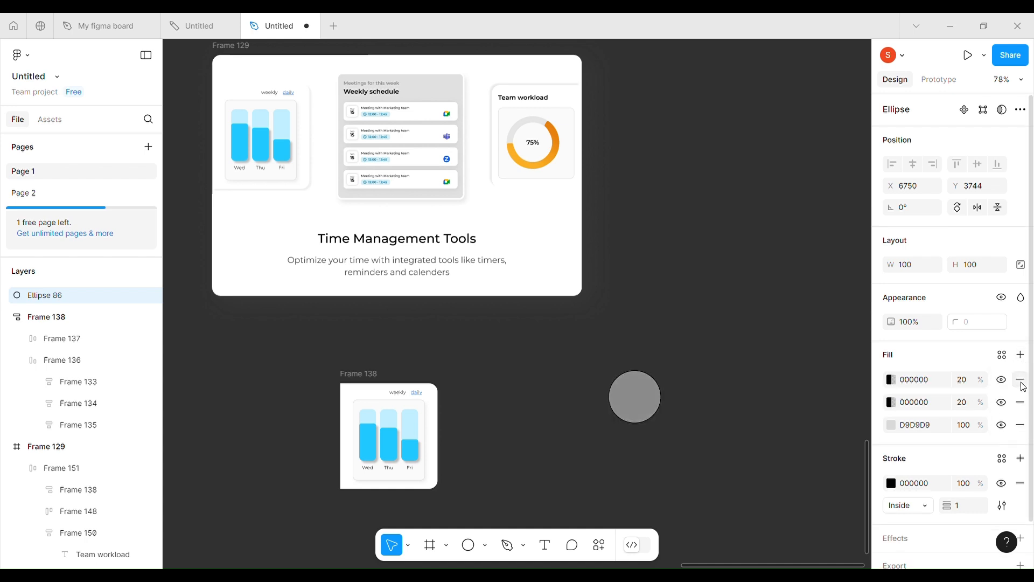
pyautogui.click(1022, 380)
pyautogui.click(1022, 379)
pyautogui.click(1022, 380)
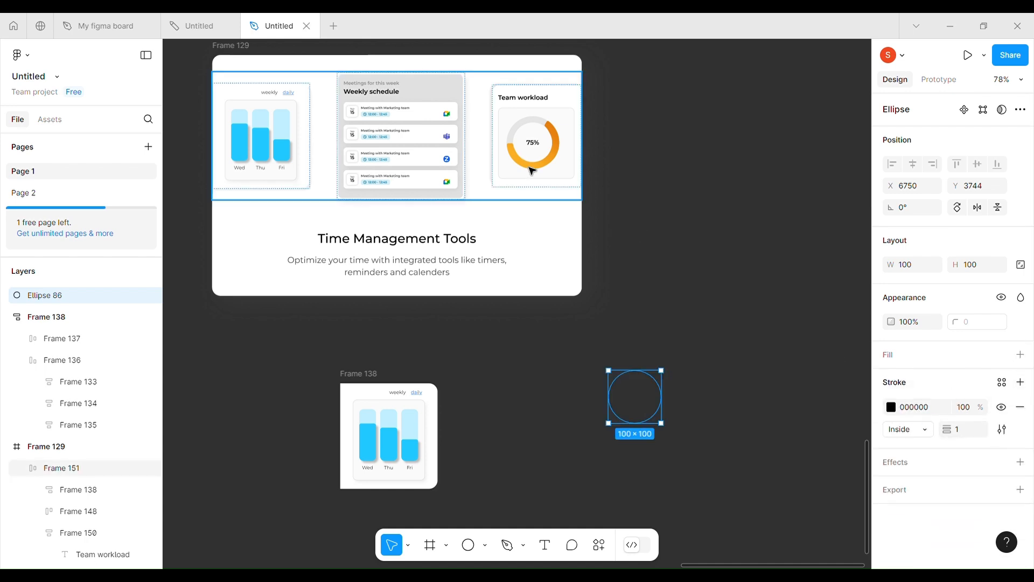
# - Check the reference grey ring's stroke and give the new circle a matching stroke with weight 12 and colour E5E5E5
pyautogui.doubleClick(529, 167)
pyautogui.doubleClick(530, 167)
pyautogui.doubleClick(530, 167)
pyautogui.click(114, 461)
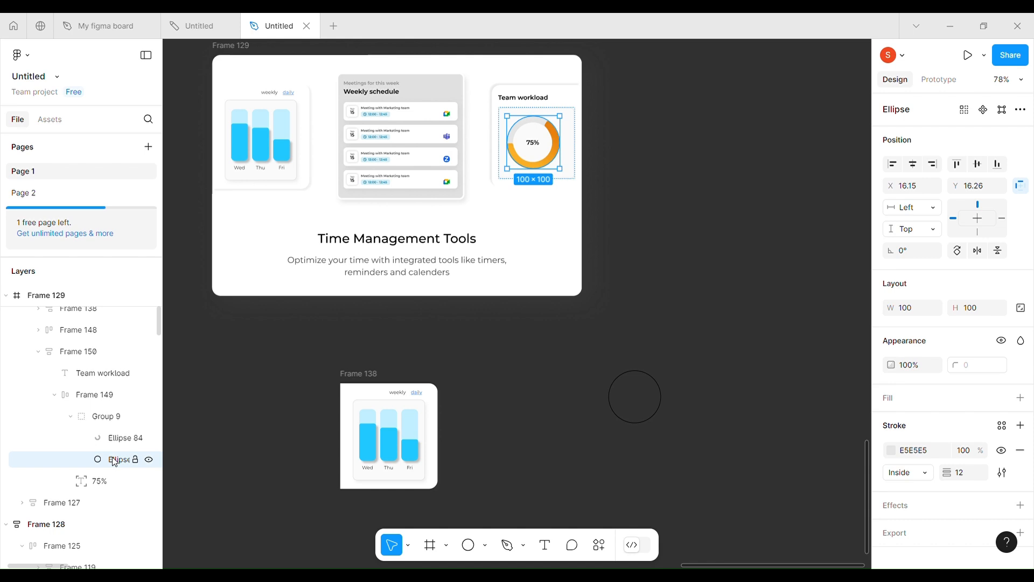
pyautogui.click(650, 426)
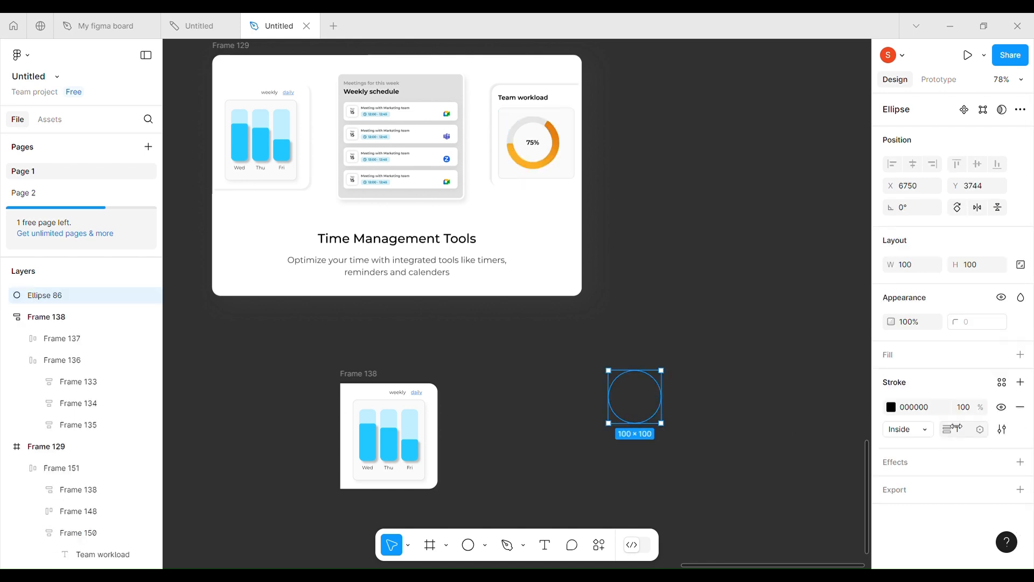
pyautogui.click(919, 412)
pyautogui.write('e5e')
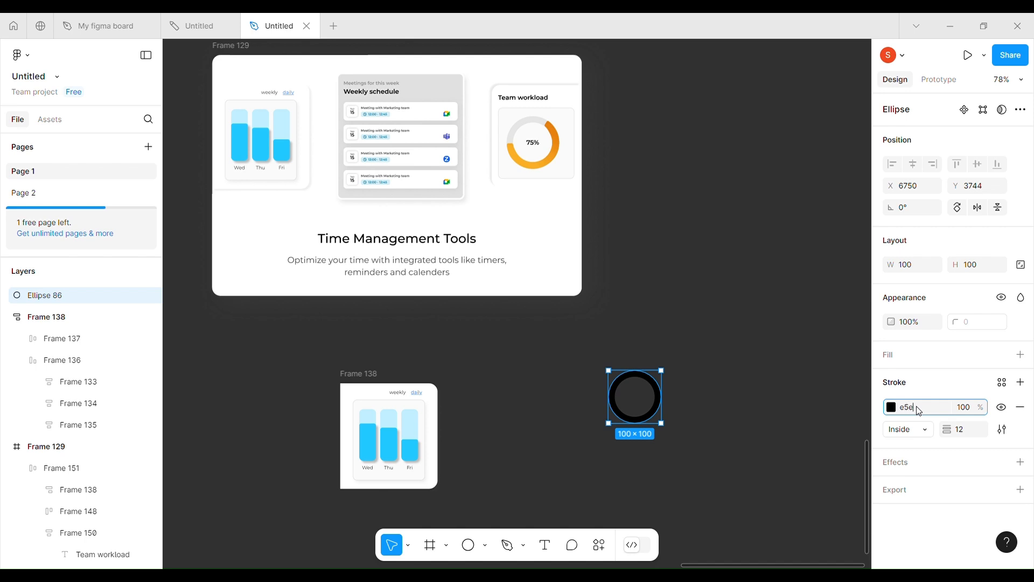
pyautogui.write('5e5')
pyautogui.press('Return')
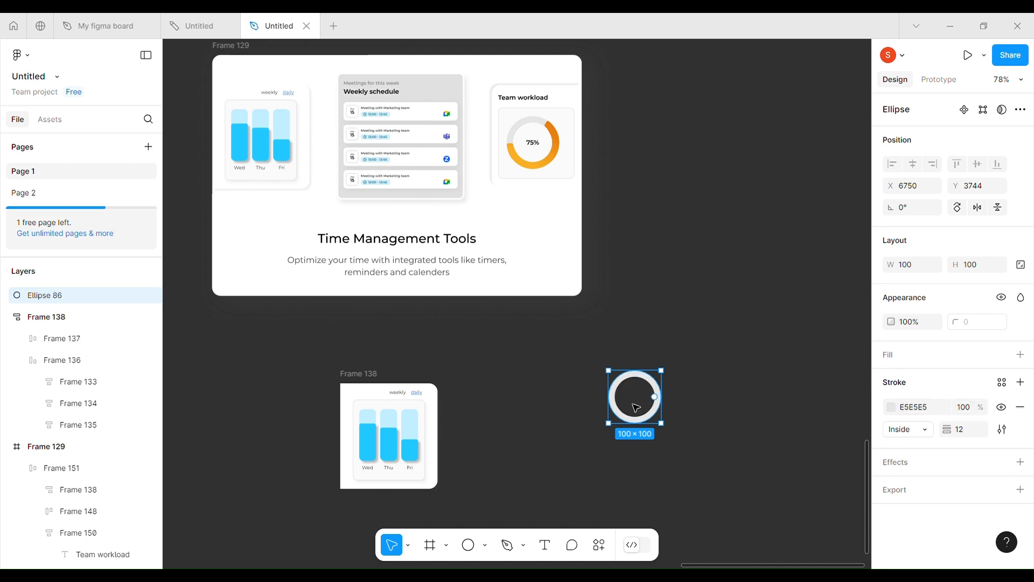
# - Duplicate the ring alongside and cut the original into an arc with a sweep of about 41% and a ratio of about 73%
pyautogui.hotkey('ctrl', 'd')
pyautogui.moveTo(636, 407); pyautogui.dragTo(655, 421)
pyautogui.click(640, 416)
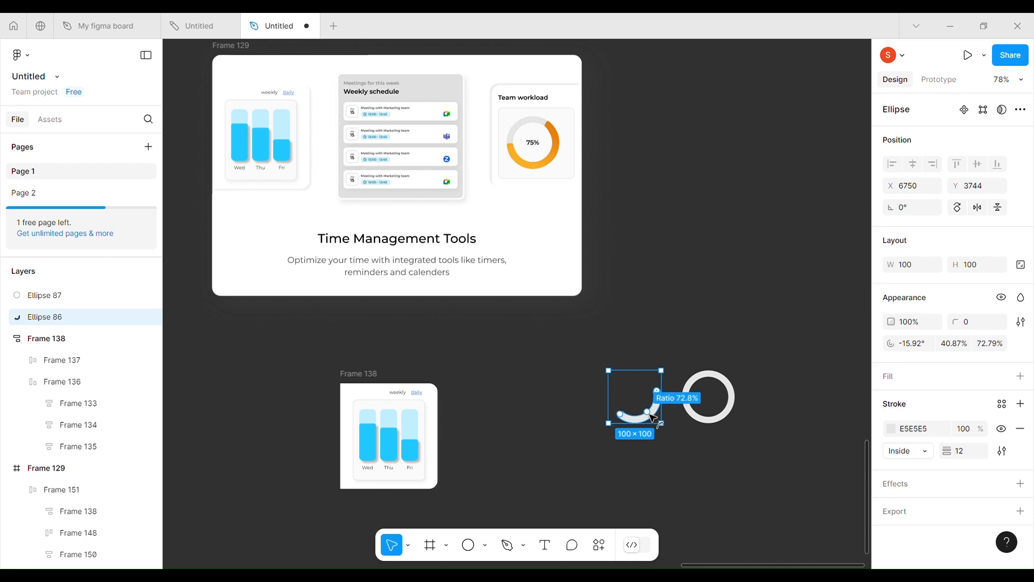
pyautogui.click(681, 484)
pyautogui.click(646, 409)
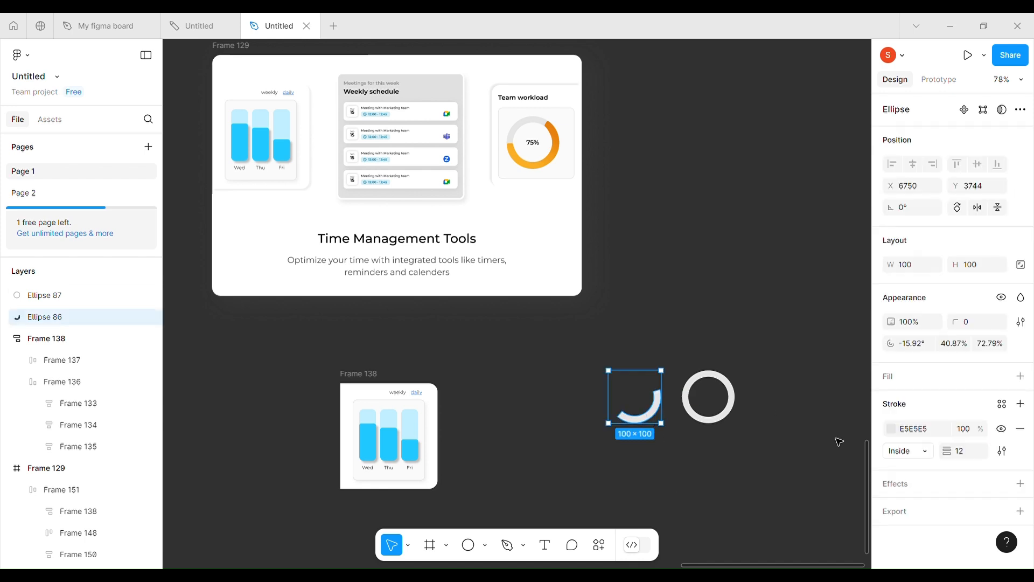
# - Set the arc's stroke colour to FBAF24 by sampling the orange of the "Team workload" ring
pyautogui.click(889, 429)
pyautogui.click(743, 535)
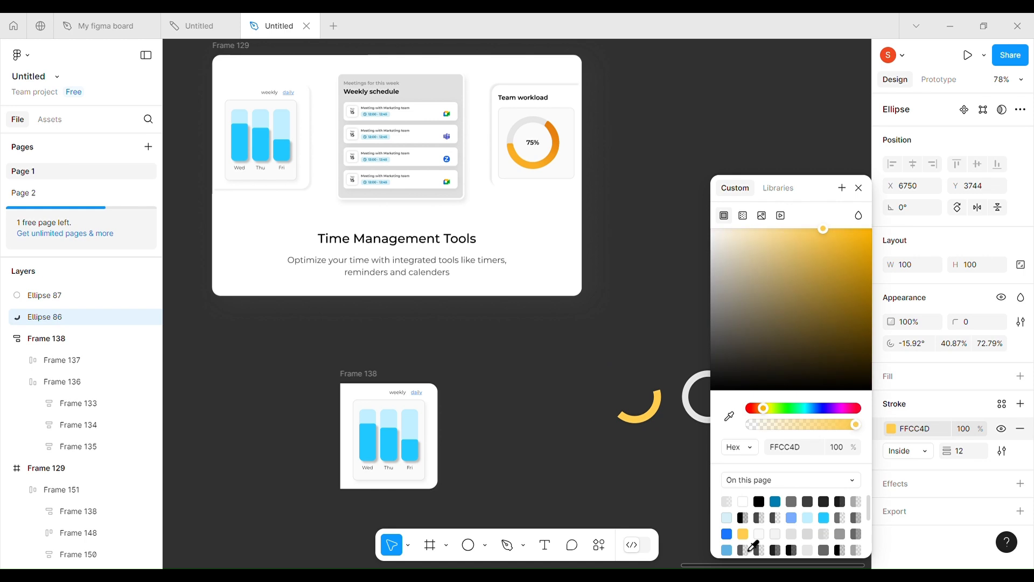
pyautogui.click(730, 417)
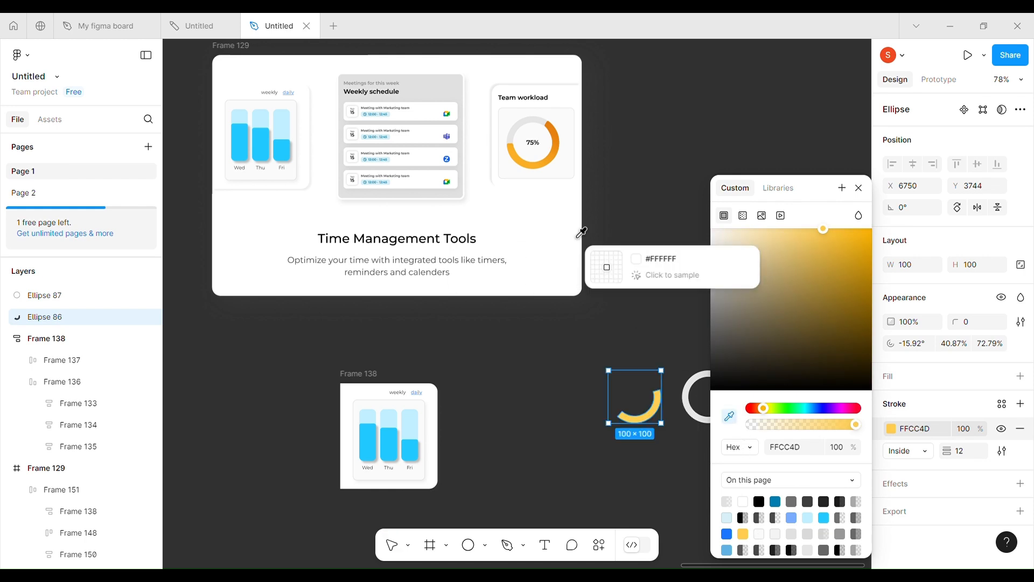
pyautogui.click(540, 162)
pyautogui.press('Escape')
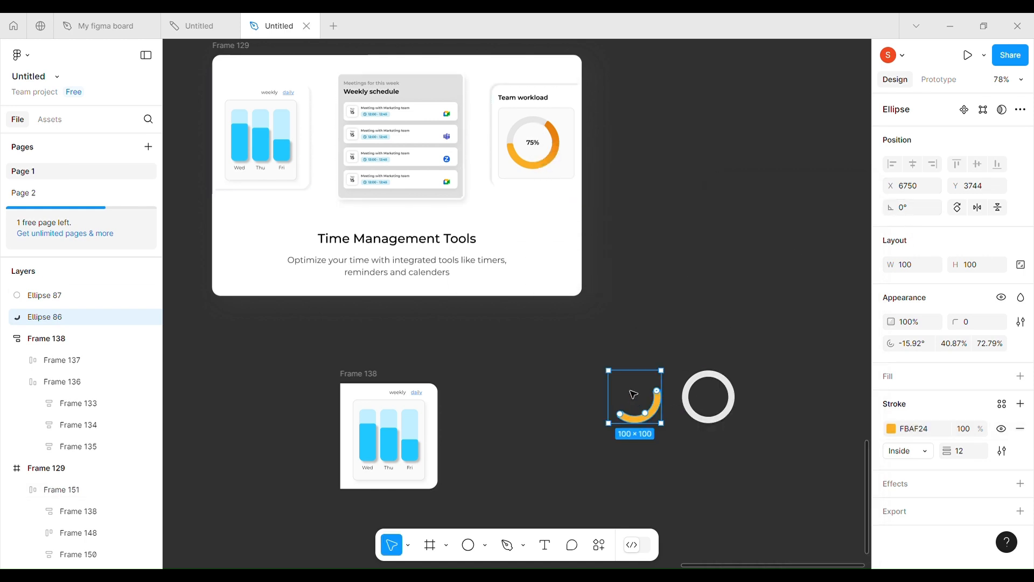
# - Place the orange arc exactly over the grey ring and bring it to the front
pyautogui.moveTo(634, 394); pyautogui.dragTo(708, 393)
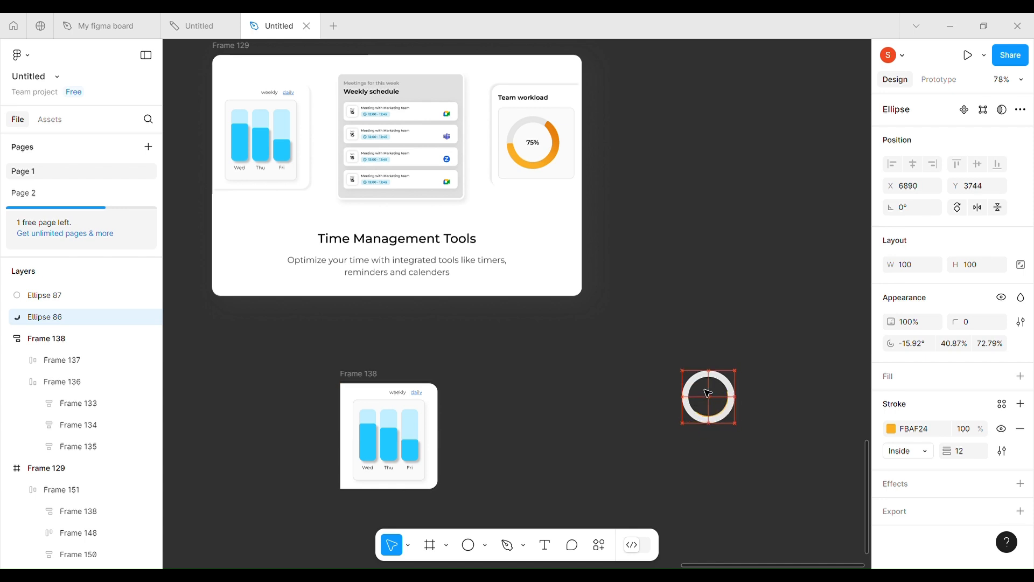
pyautogui.rightClick(709, 393)
pyautogui.click(741, 238)
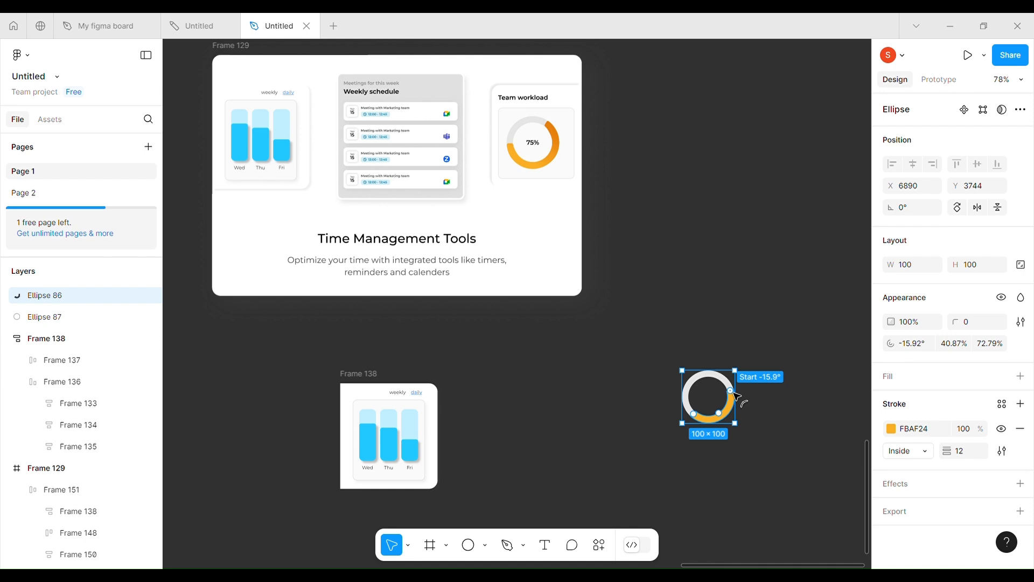
# - Adjust the orange arc to start at -45° with a sweep of about 53%, and round its corners with radius 5
pyautogui.moveTo(734, 389); pyautogui.dragTo(729, 381)
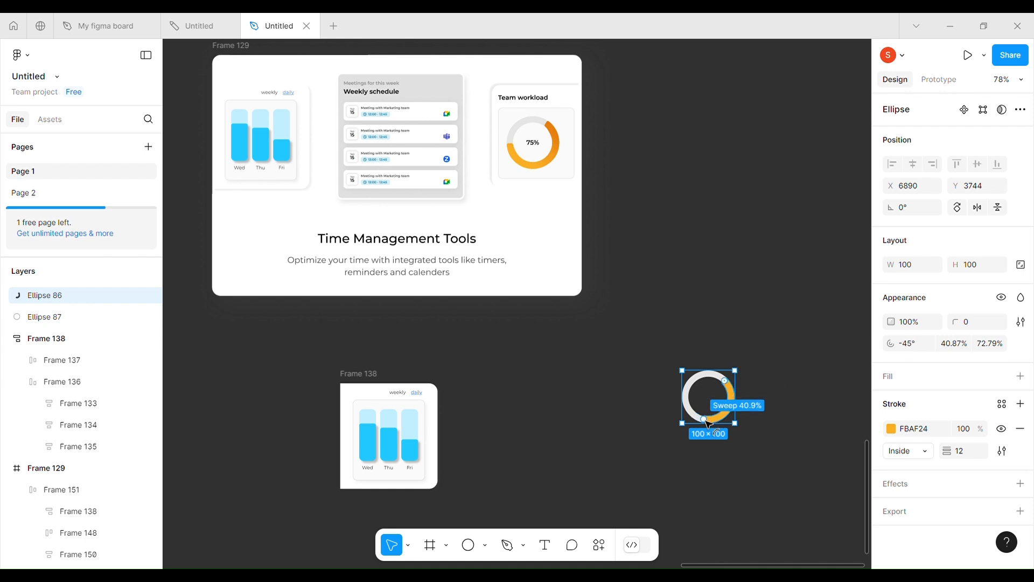
pyautogui.moveTo(705, 420); pyautogui.dragTo(692, 409)
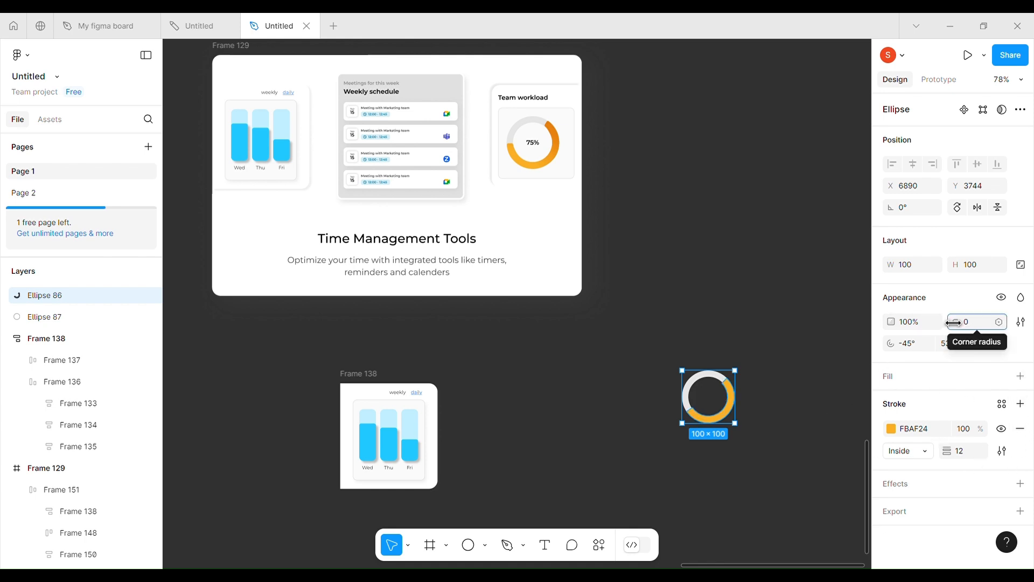
pyautogui.moveTo(964, 323); pyautogui.dragTo(1001, 327)
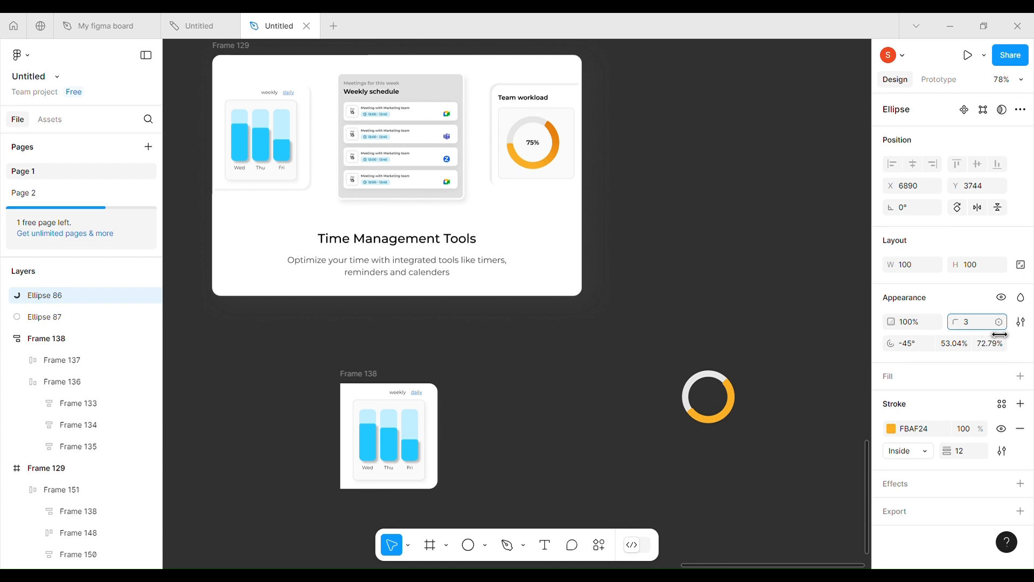
# - Set the orange arc's width to 97.13 and height to 98.29, based on the arc in the "Team workload" ring
pyautogui.doubleClick(535, 167)
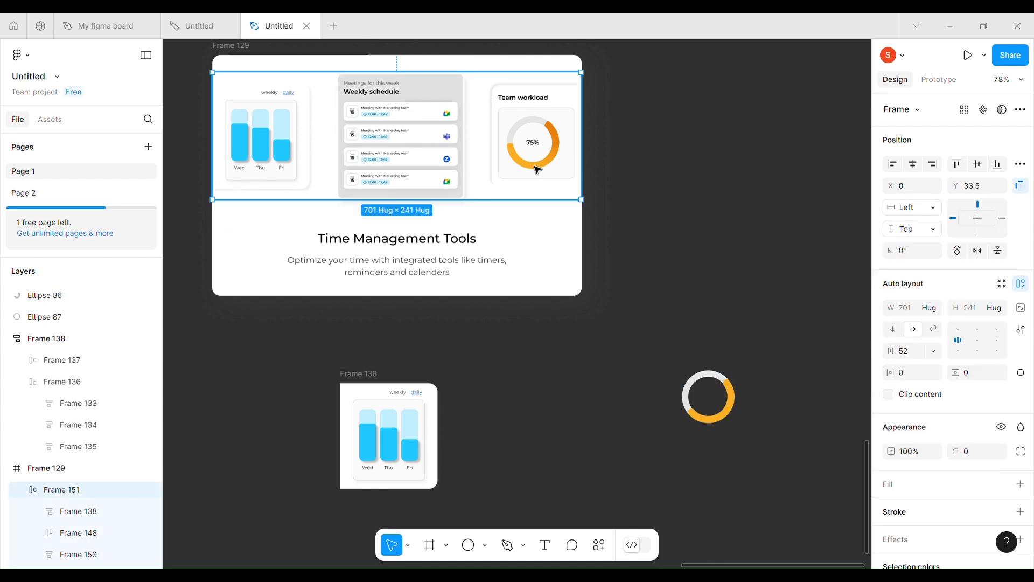
pyautogui.doubleClick(535, 167)
pyautogui.doubleClick(535, 167)
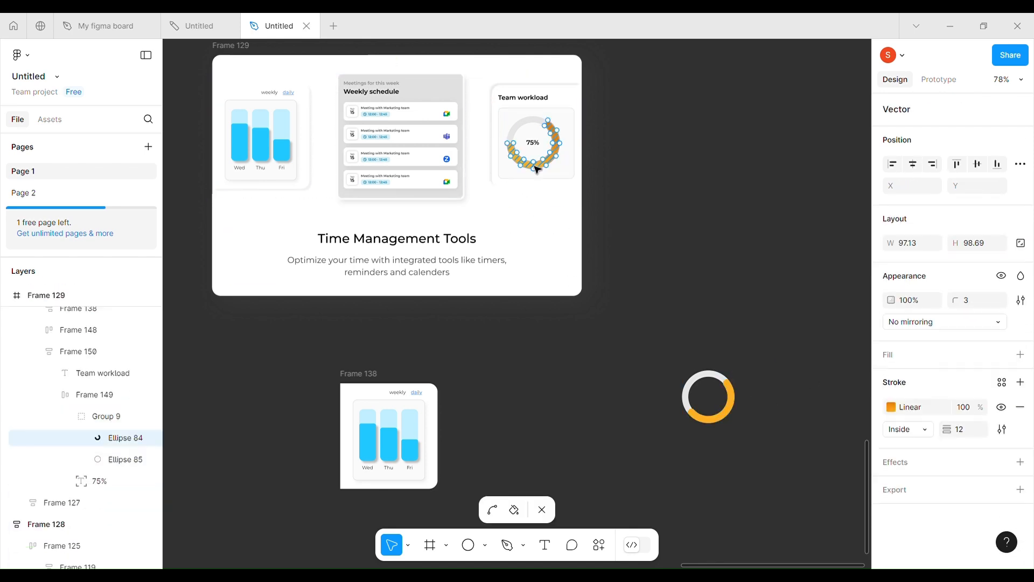
pyautogui.click(546, 512)
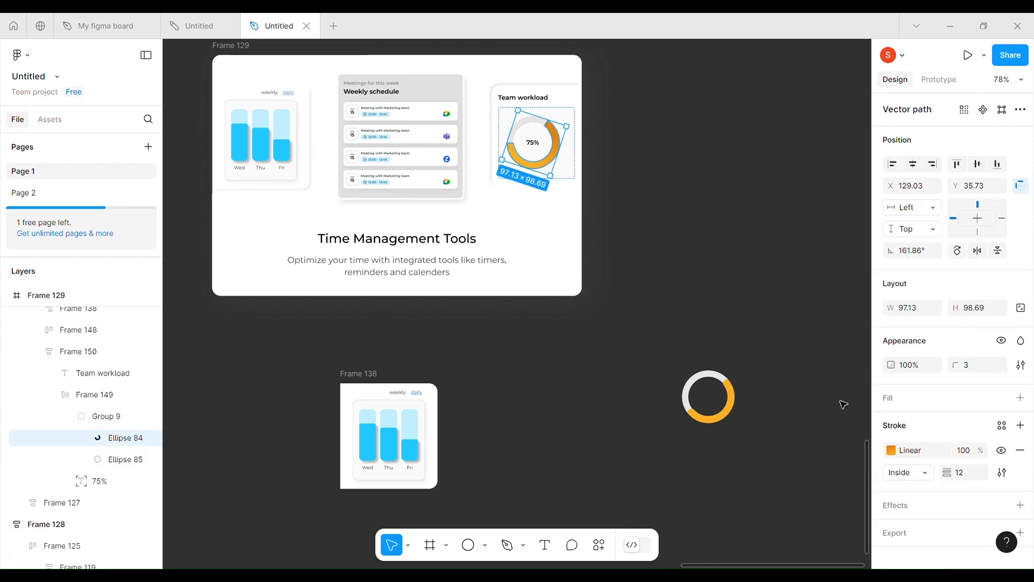
pyautogui.click(722, 424)
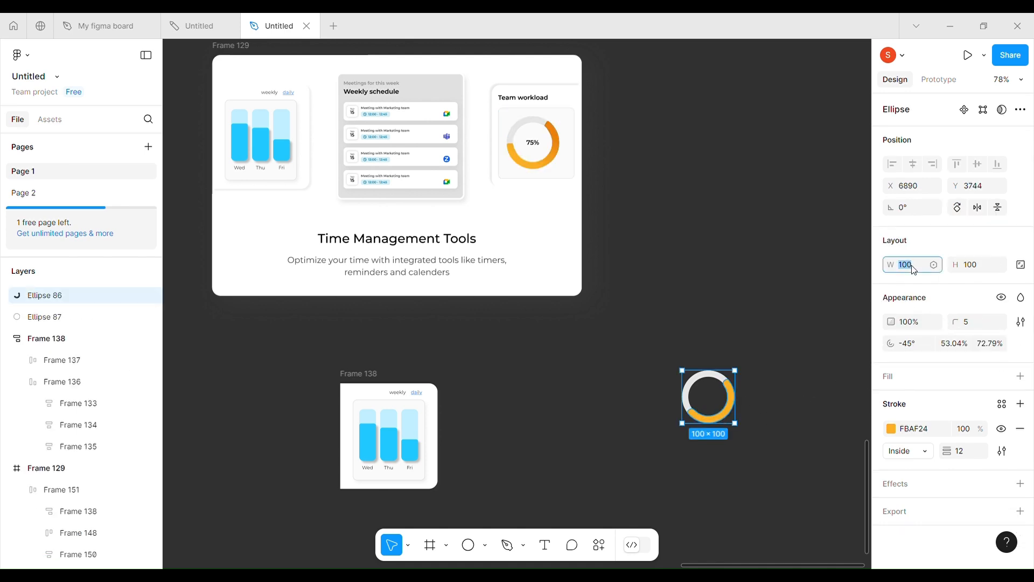
pyautogui.write('97.13')
pyautogui.click(982, 266)
pyautogui.write('98.29')
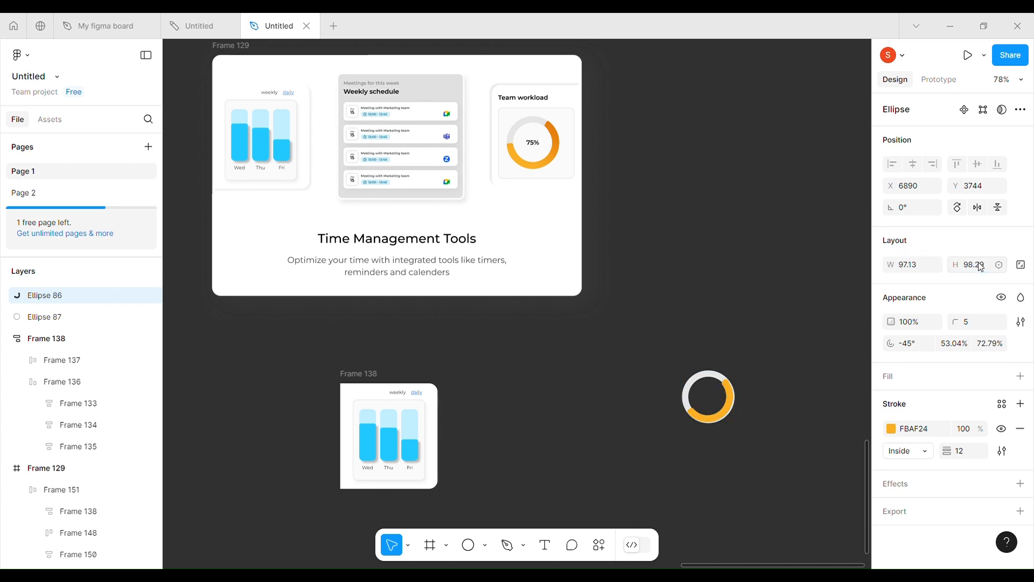
pyautogui.click(718, 412)
# - Copy the gradient arc from the card's "Team workload" ring and paste it in place of the flat orange arc
pyautogui.click(557, 167)
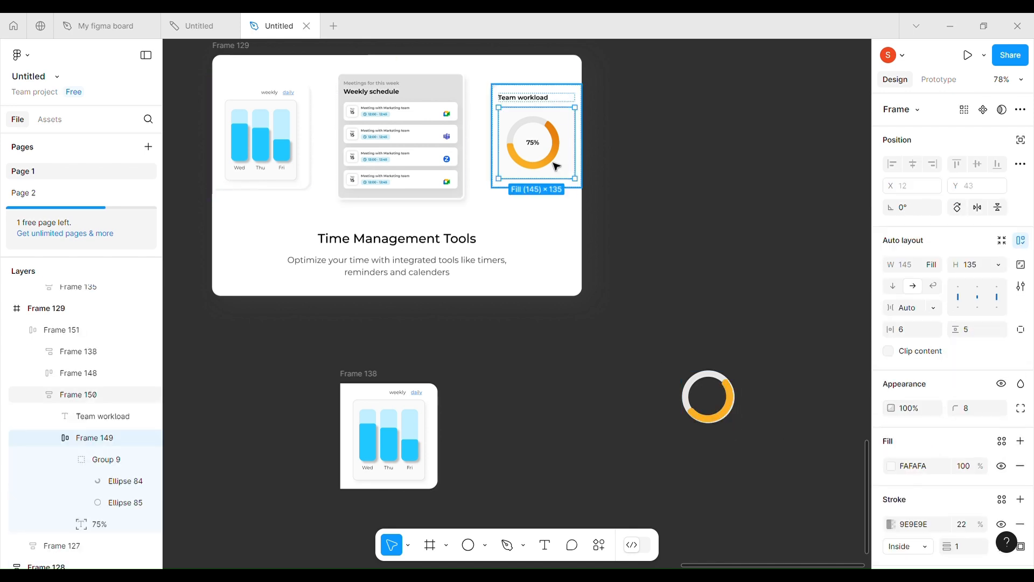
pyautogui.doubleClick(556, 167)
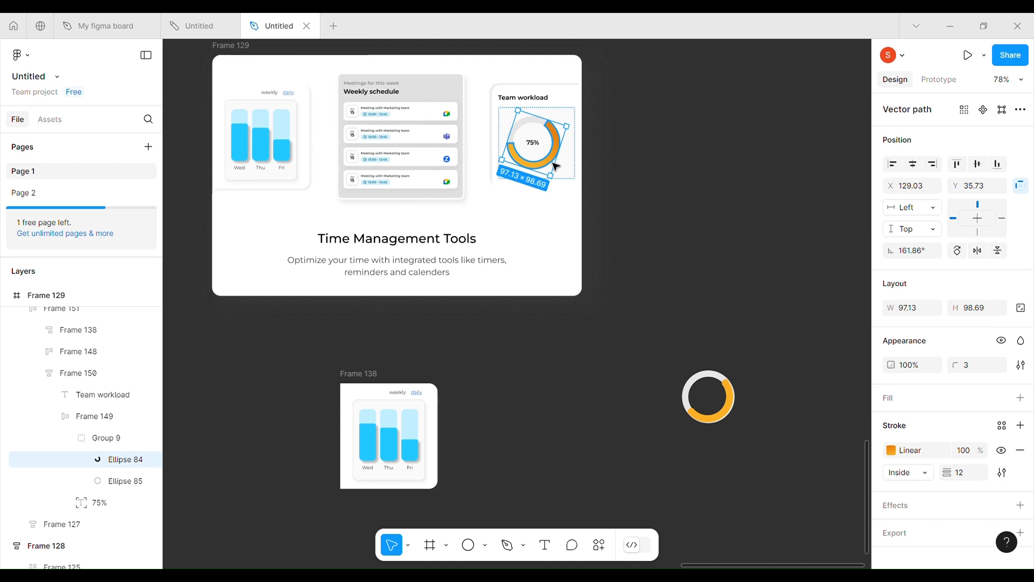
pyautogui.rightClick(721, 420)
pyautogui.click(755, 172)
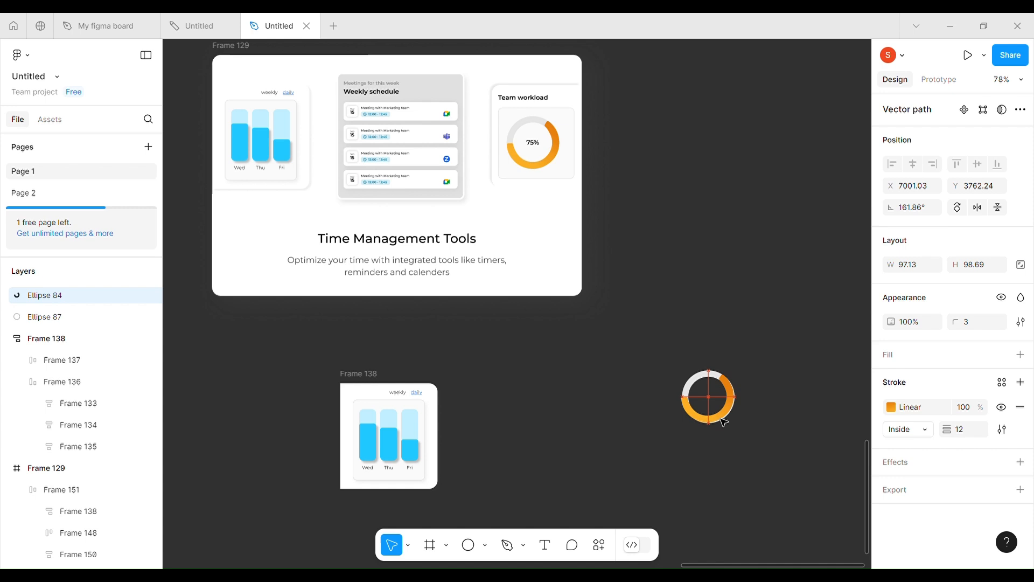
# - Nudge the gradient arc to X 7003.03, Y 3763.24 over the grey ring, and check its linear stroke gradient
pyautogui.moveTo(721, 419); pyautogui.dragTo(724, 423)
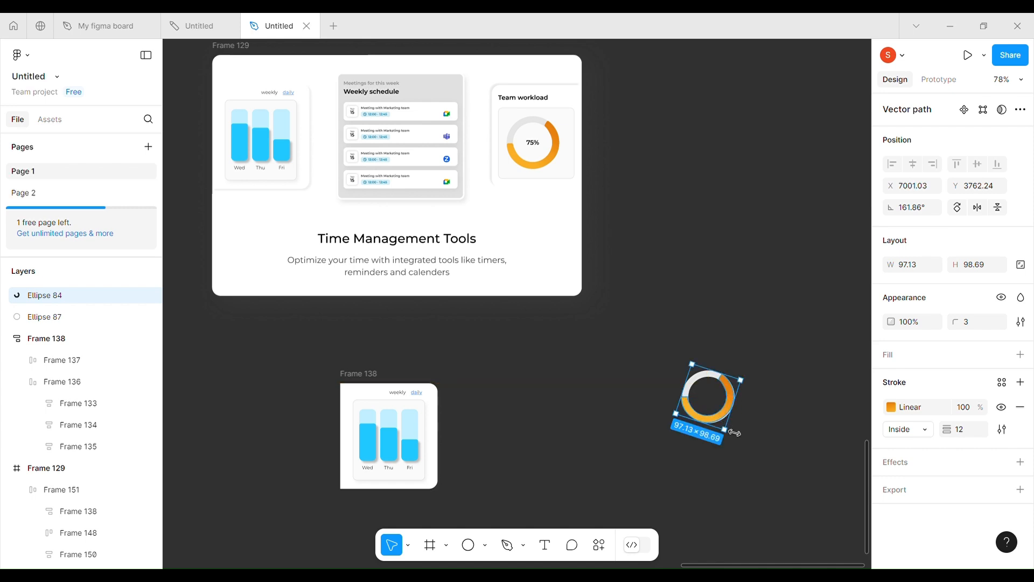
pyautogui.press('Down')
pyautogui.press('Right')
pyautogui.press('Right')
pyautogui.press('Right')
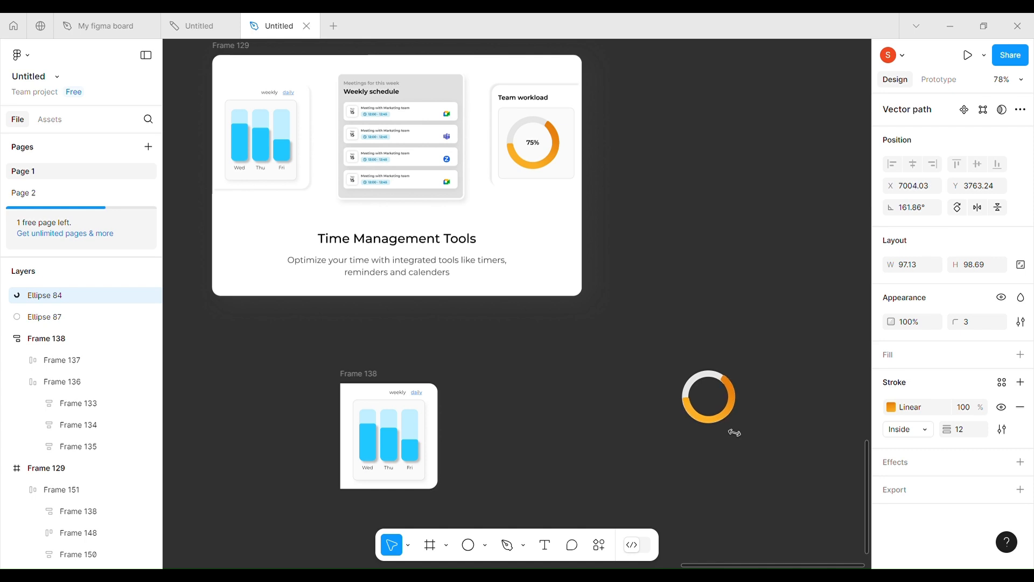
pyautogui.press('Left')
pyautogui.click(892, 407)
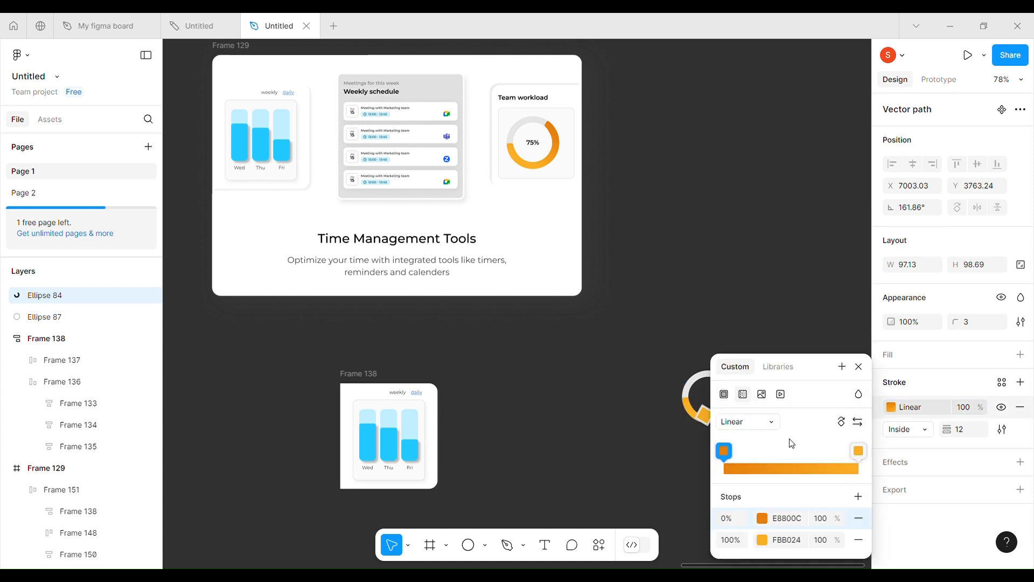
pyautogui.click(859, 366)
pyautogui.click(741, 429)
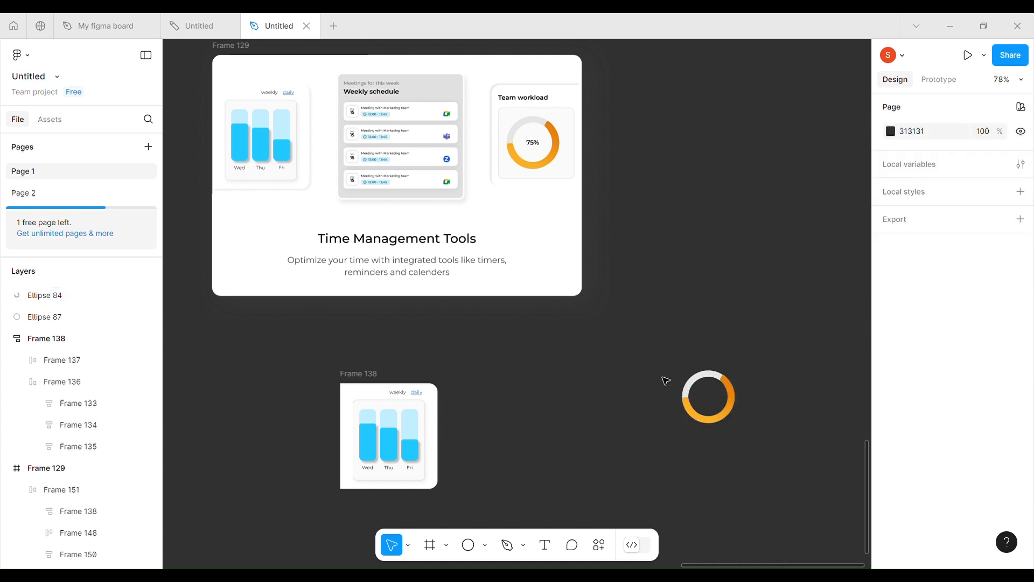
pyautogui.moveTo(666, 381); pyautogui.dragTo(771, 455)
pyautogui.click(616, 132)
# - Move the "Time Management Tools" card into the MacBook Pro 16" - 2 frame, beside the "Seamless collaboration" card
pyautogui.scroll(-4, 616, 132)
pyautogui.click(496, 161)
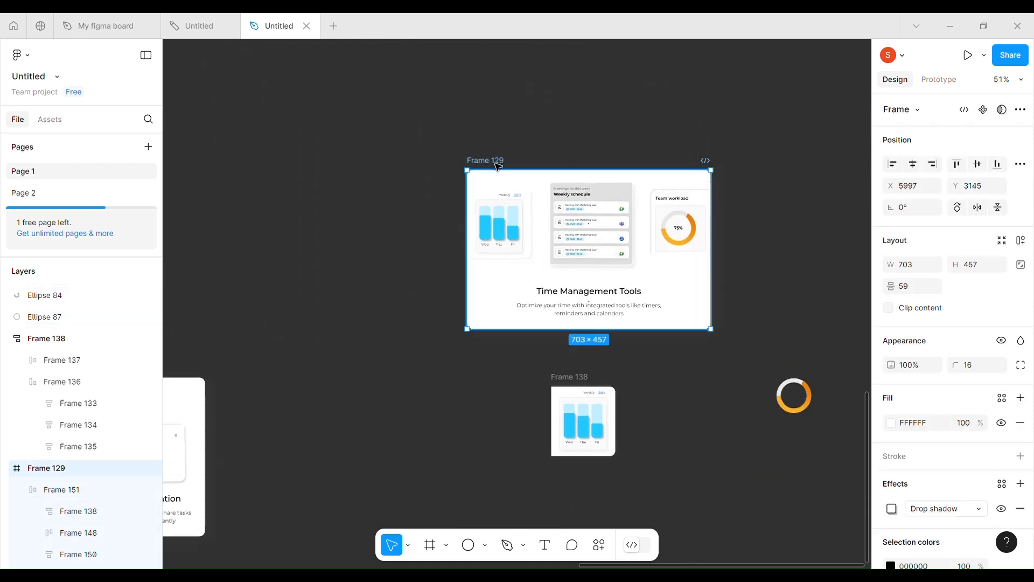
pyautogui.hotkey('ctrl', 'x')
pyautogui.scroll(-5, 494, 168)
pyautogui.scroll(8, 495, 168)
pyautogui.scroll(4, 494, 167)
pyautogui.hscroll(-2, 494, 168)
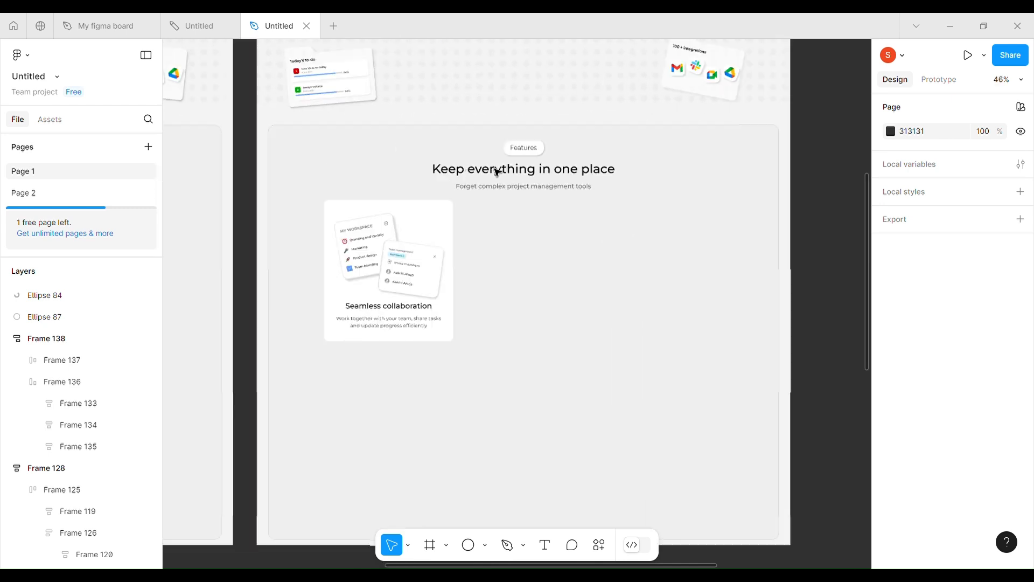
pyautogui.hscroll(-2, 496, 172)
pyautogui.hotkey('ctrl', 'v')
pyautogui.moveTo(492, 290); pyautogui.dragTo(599, 257)
# - Copy the complete features section, with its heading and four cards, from the MacBook Pro 16" - 1 frame
pyautogui.scroll(-5, 535, 356)
pyautogui.hscroll(-3, 535, 355)
pyautogui.scroll(3, 536, 356)
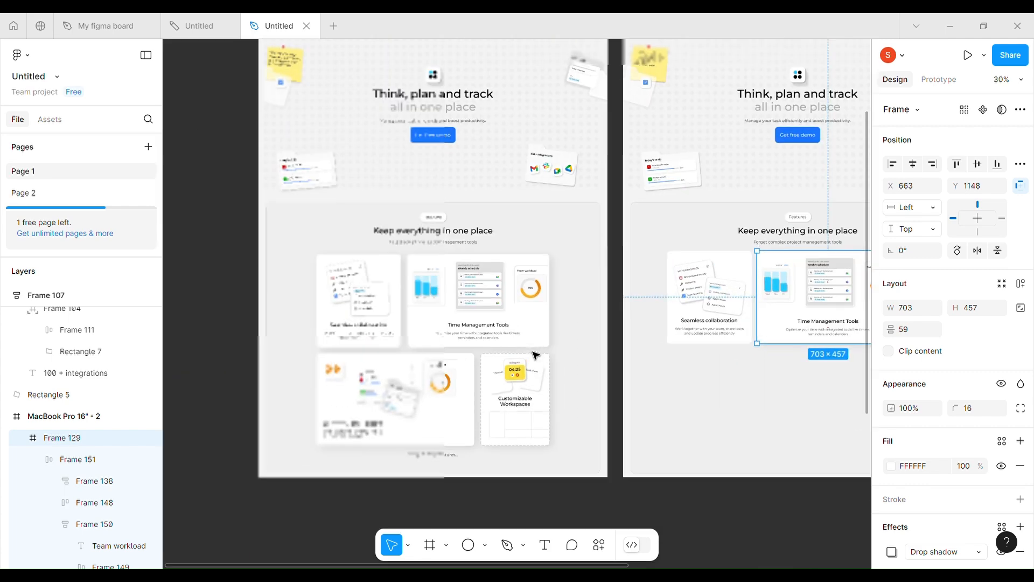
pyautogui.scroll(-1, 535, 356)
pyautogui.click(492, 354)
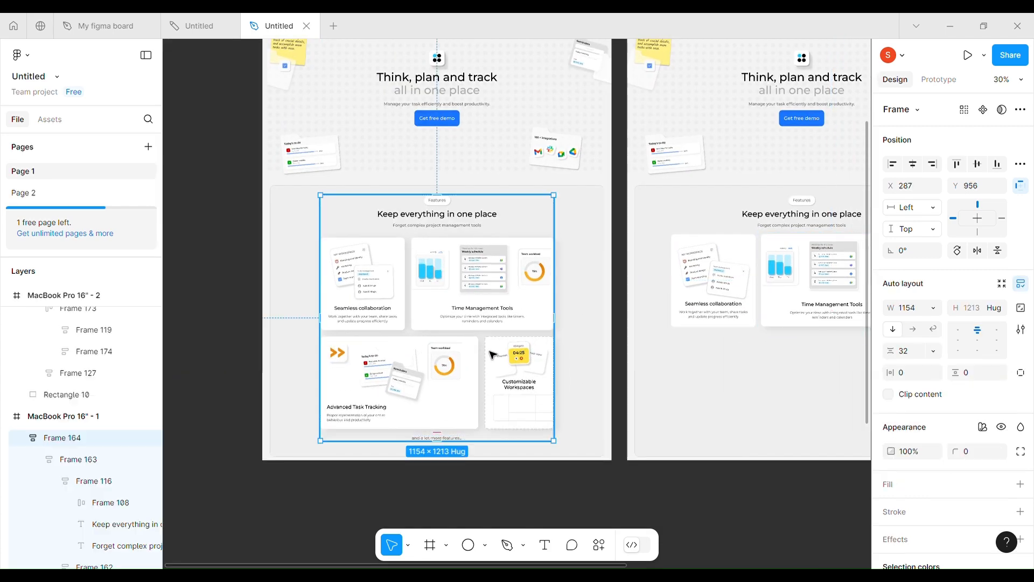
pyautogui.hscroll(4, 662, 301)
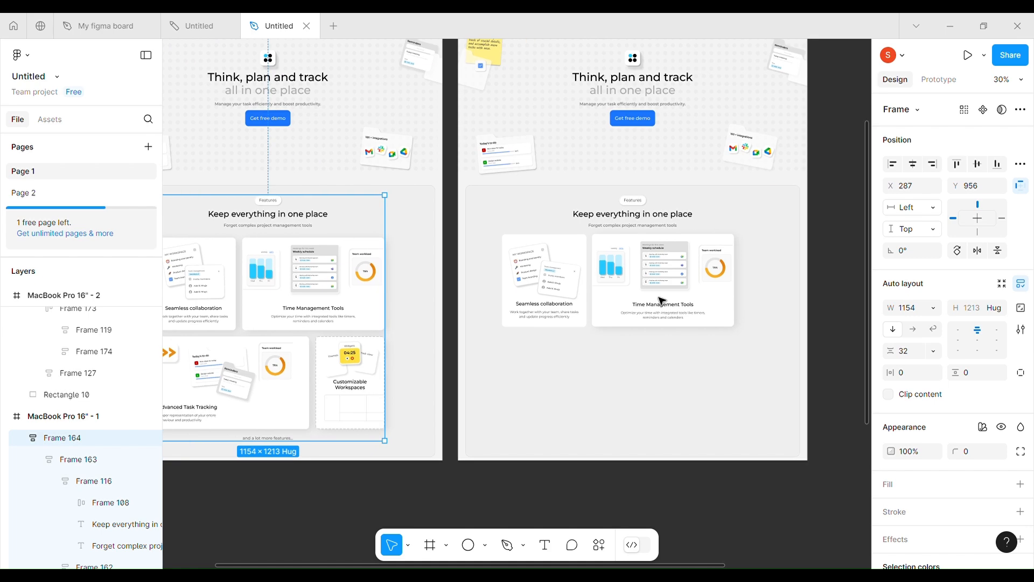
# - Group the features heading with the "Seamless collaboration" and "Time Management Tools" cards in the MacBook Pro 16" - 2 frame
pyautogui.click(662, 302)
pyautogui.keyDown('shift'); pyautogui.click(544, 278); pyautogui.keyUp('shift')
pyautogui.keyDown('shift'); pyautogui.click(627, 219); pyautogui.keyUp('shift')
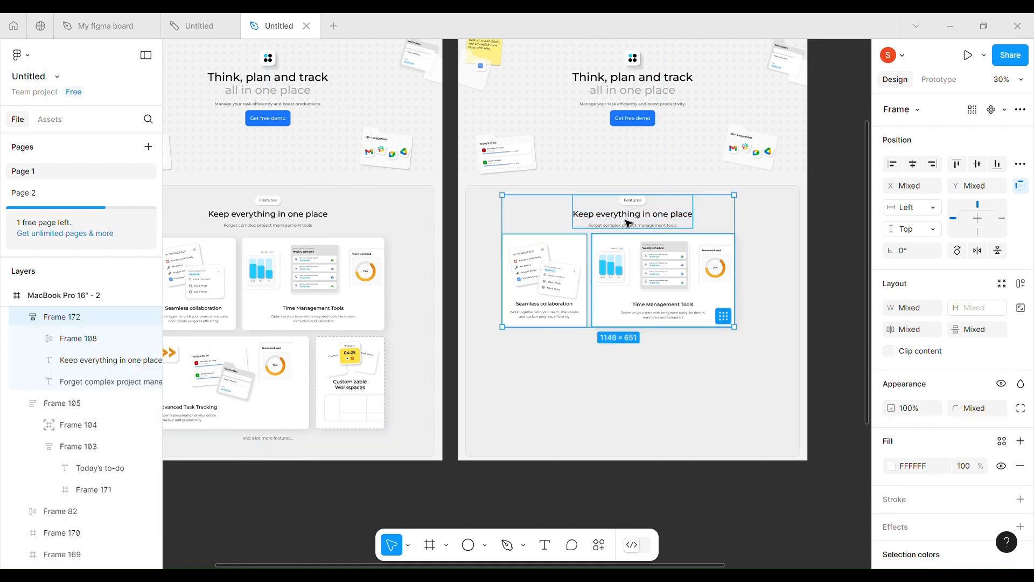
pyautogui.hotkey('ctrl', 'g')
# - Replace the grouped heading and cards with the copied features section and centre it horizontally in the frame
pyautogui.rightClick(637, 275)
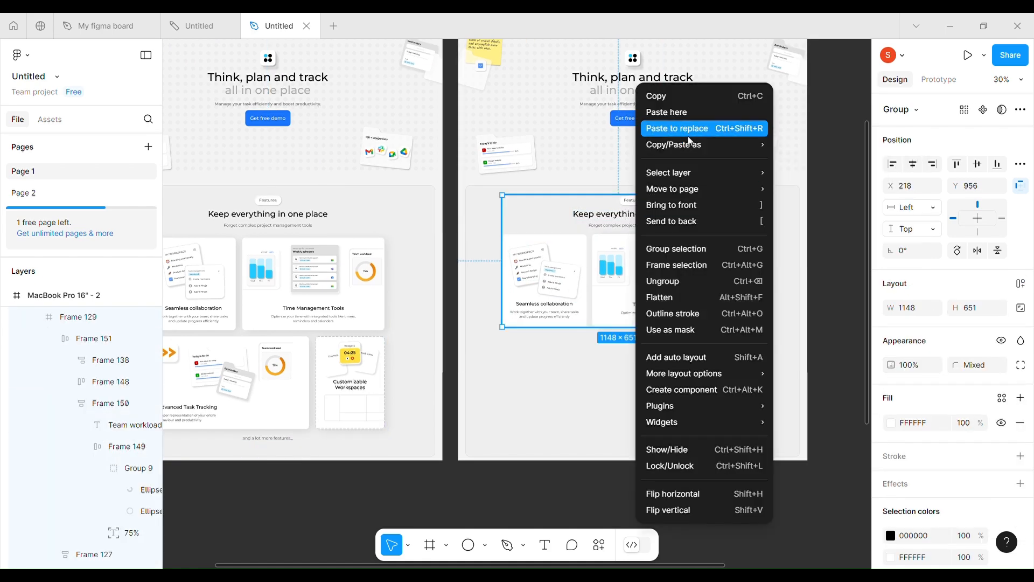
pyautogui.click(470, 330)
pyautogui.hotkey('ctrl', 'z')
pyautogui.click(913, 164)
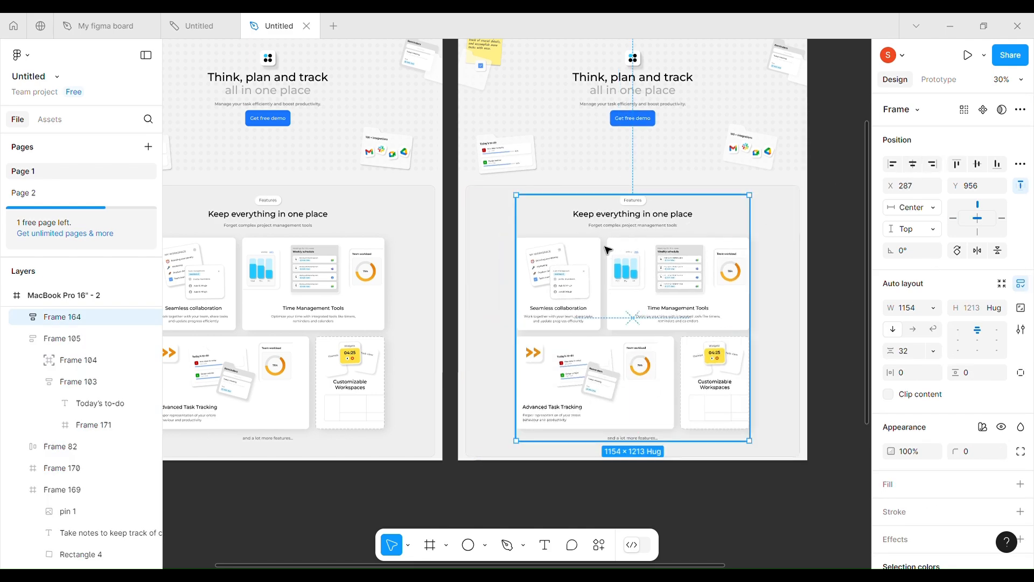
pyautogui.click(832, 240)
# - Look over the rebuilt page, present the prototype and advance to the landing page at screen 3 of 5
pyautogui.scroll(3, 554, 92)
pyautogui.hscroll(2, 555, 92)
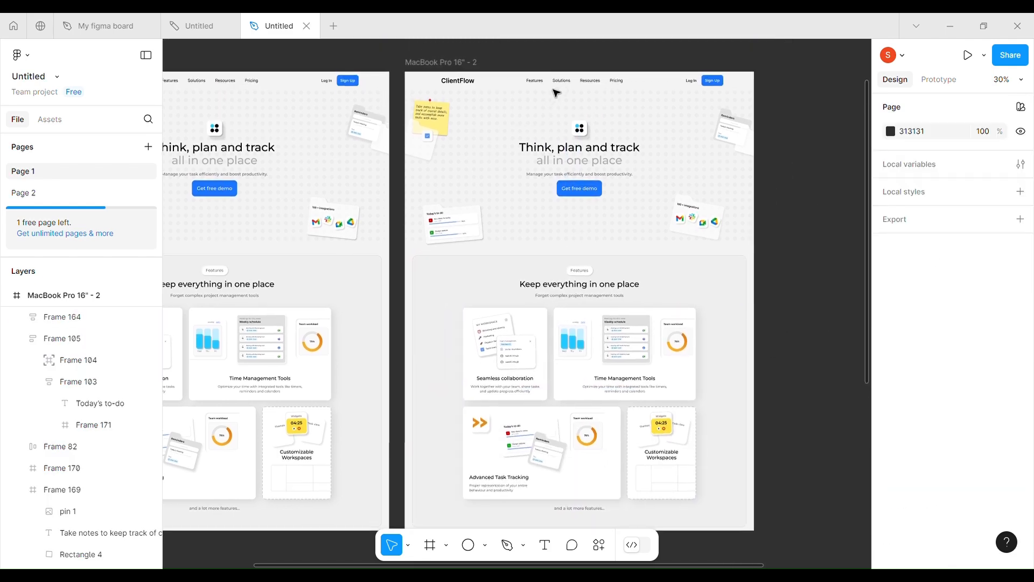
pyautogui.scroll(2, 557, 92)
pyautogui.keyDown('ctrl'); pyautogui.scroll(5, 556, 93); pyautogui.keyUp('ctrl')
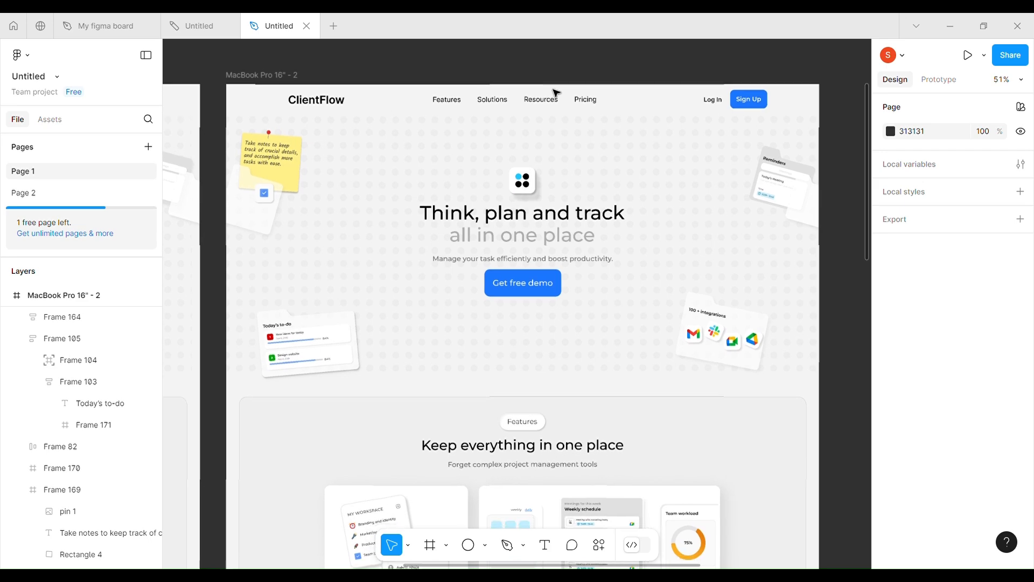
pyautogui.scroll(-4, 557, 92)
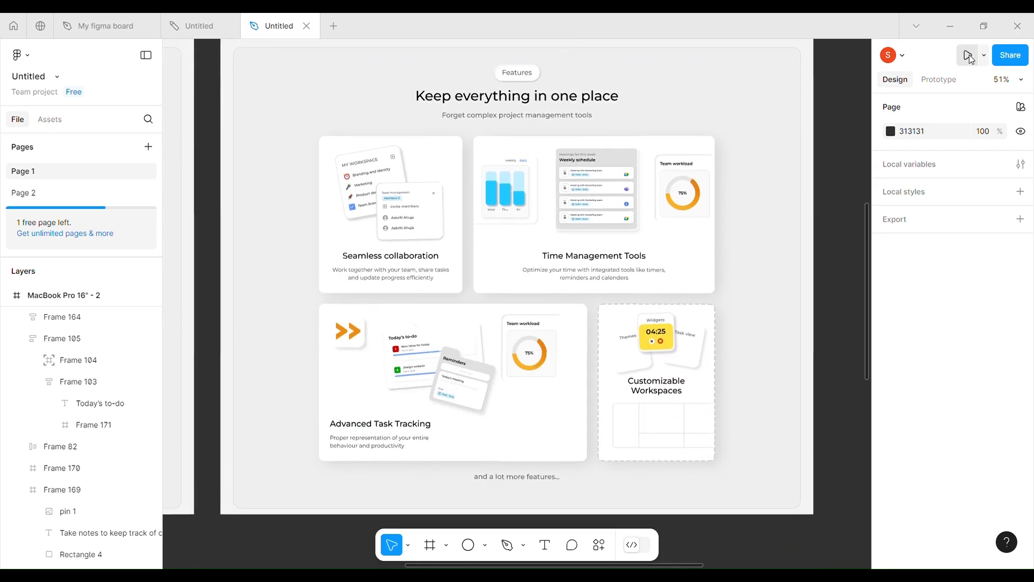
pyautogui.click(968, 55)
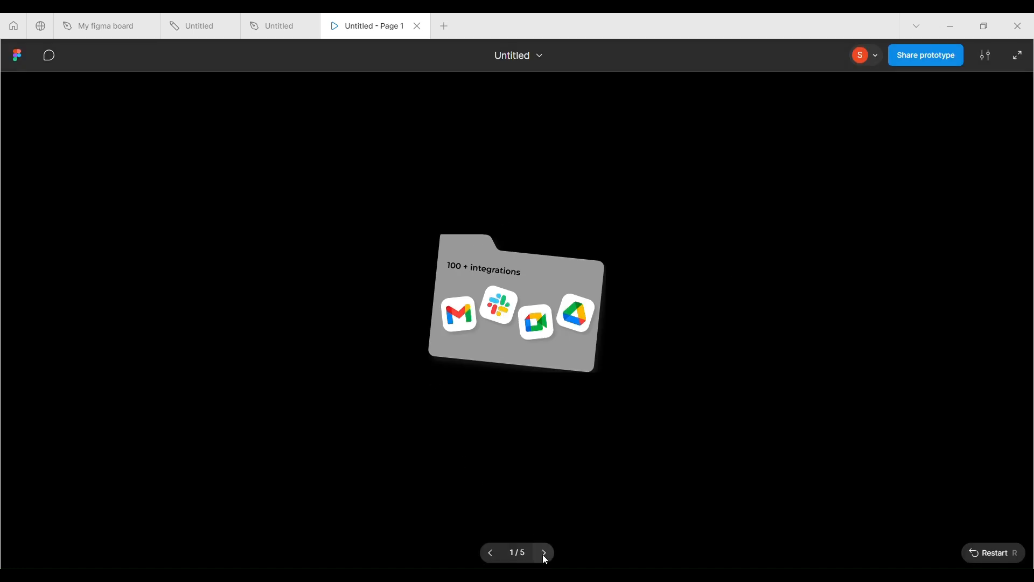
pyautogui.click(544, 553)
pyautogui.click(545, 553)
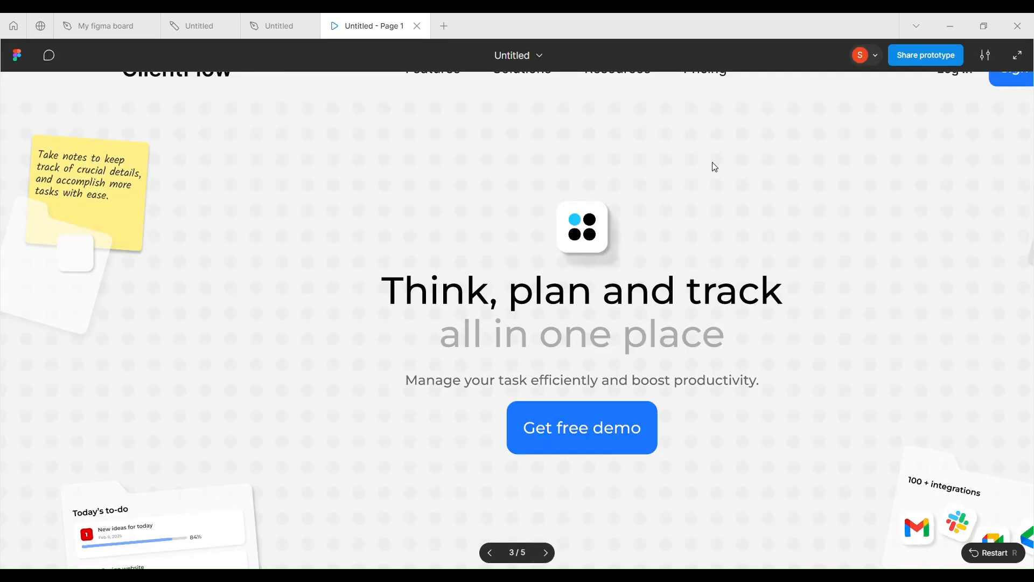
# - Preview the landing page with Fit width and height scaling and with Fit width scaling, viewing its hero and features sections
pyautogui.click(986, 59)
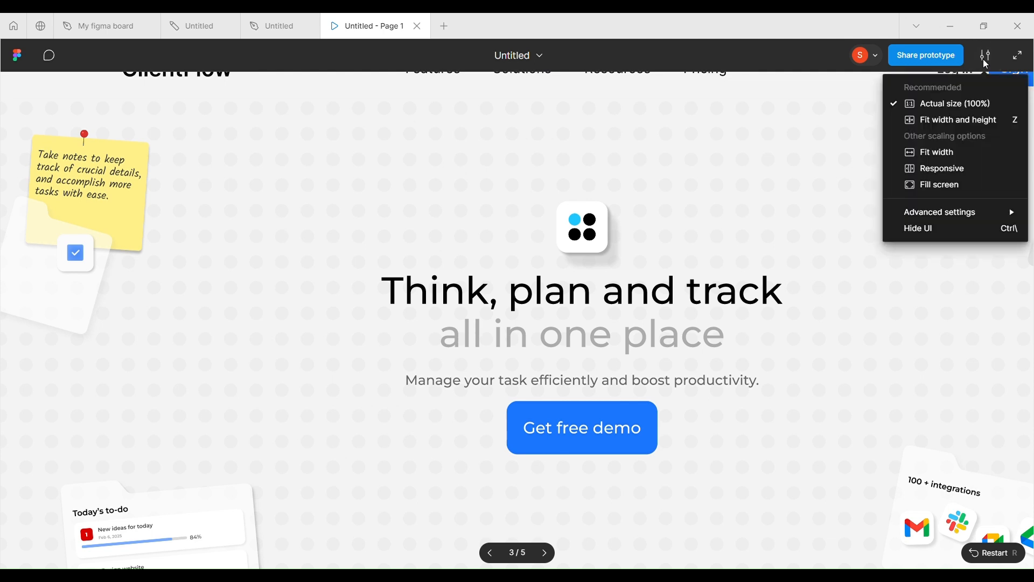
pyautogui.click(948, 119)
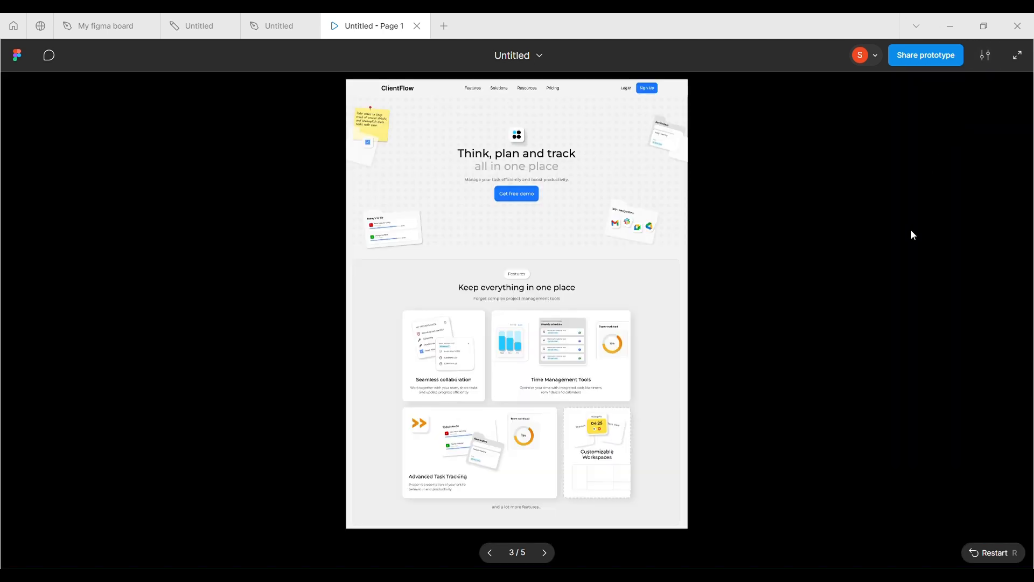
pyautogui.click(987, 58)
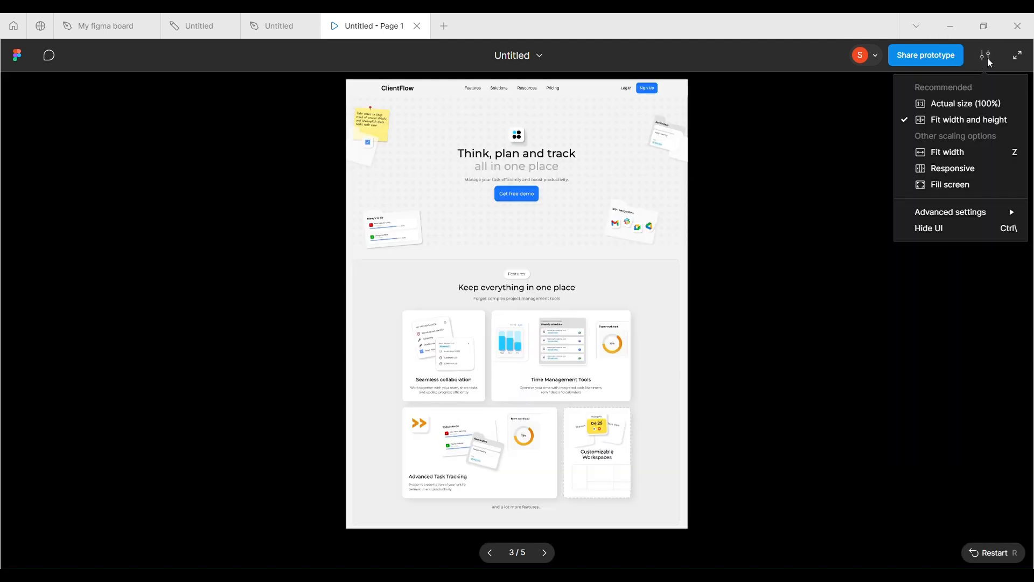
pyautogui.click(957, 151)
pyautogui.scroll(-10, 842, 294)
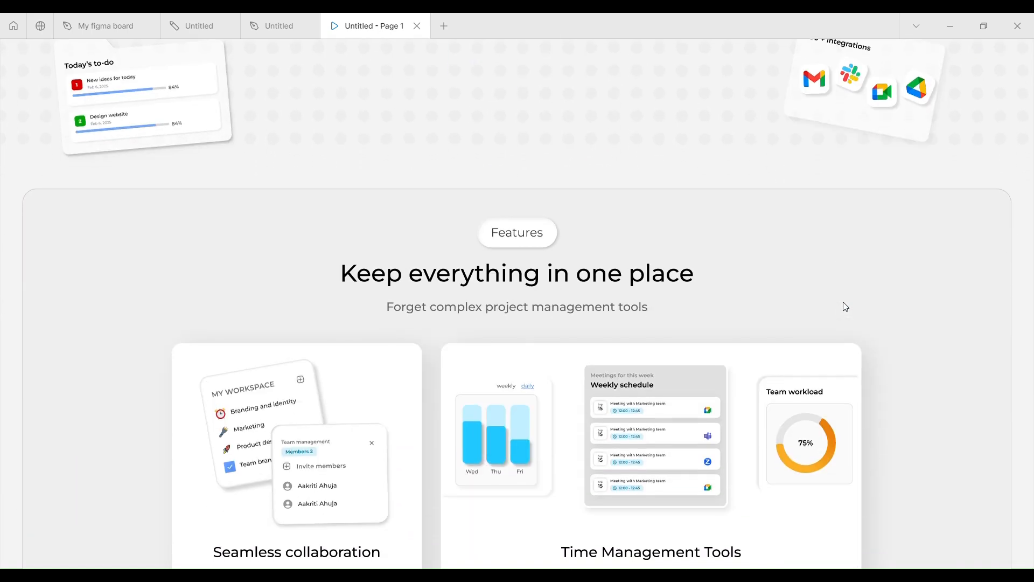
pyautogui.scroll(-3, 845, 305)
pyautogui.scroll(12, 846, 305)
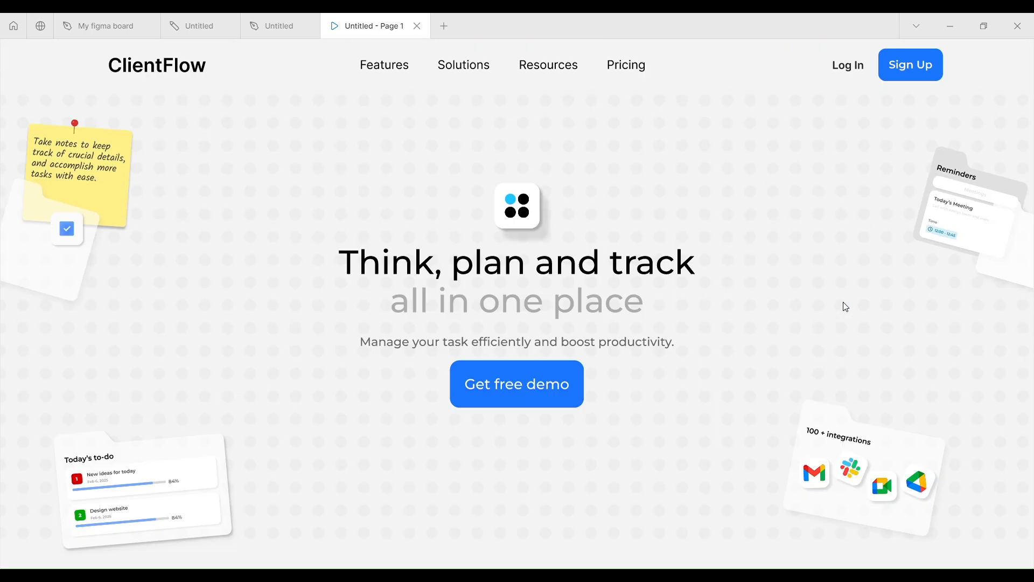
# - Preview the landing page with Responsive scaling down to the end of the features section, and close the presentation
pyautogui.click(997, 53)
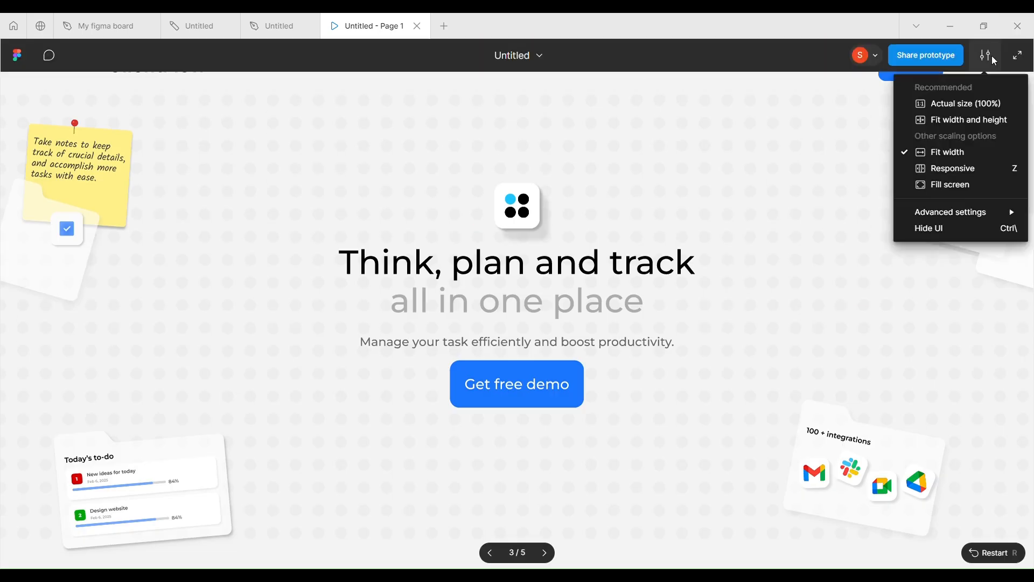
pyautogui.click(925, 168)
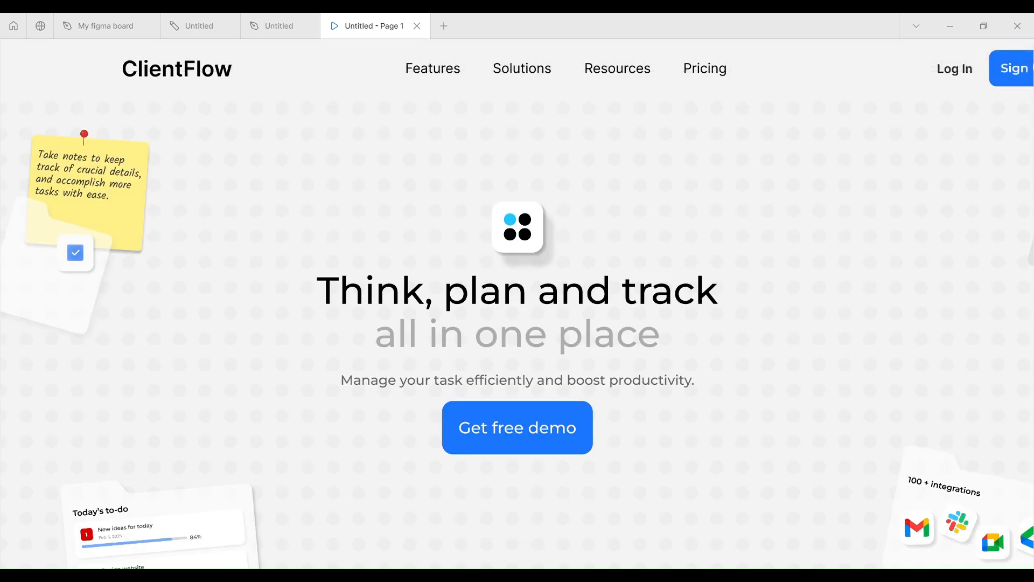
pyautogui.scroll(-10, 576, 471)
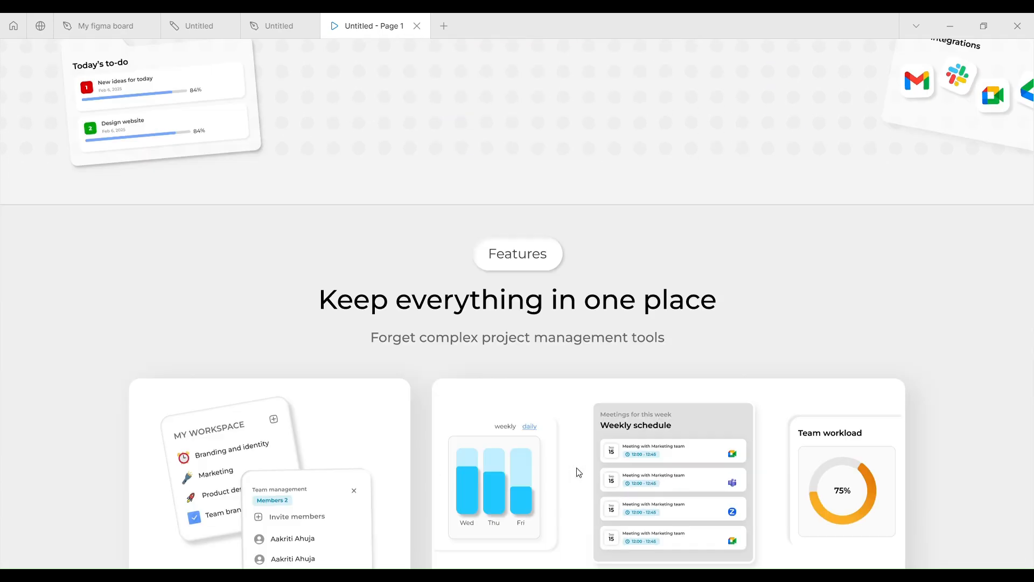
pyautogui.scroll(-1, 579, 473)
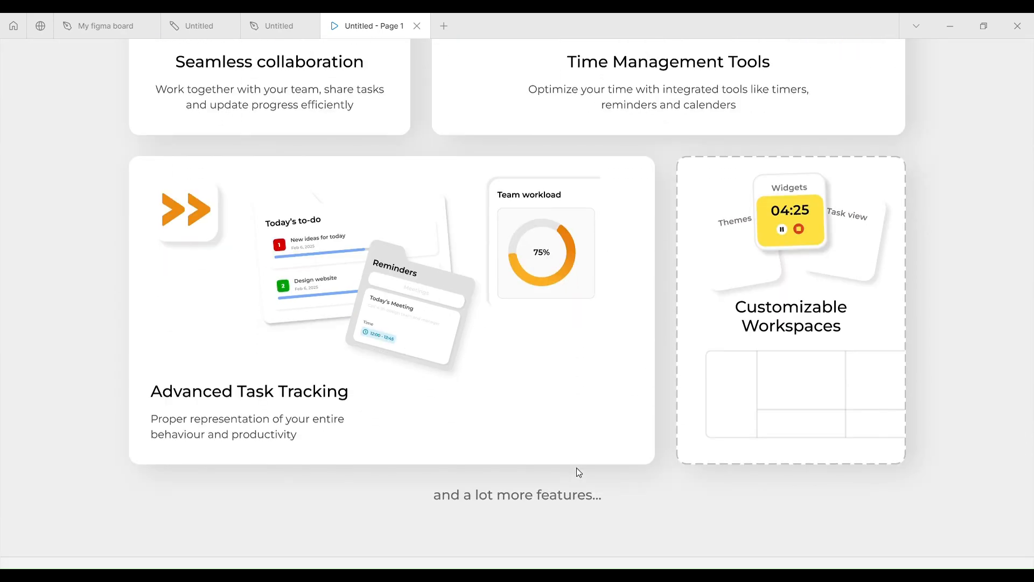
pyautogui.scroll(15, 579, 473)
pyautogui.hotkey('ctrl', 'w')
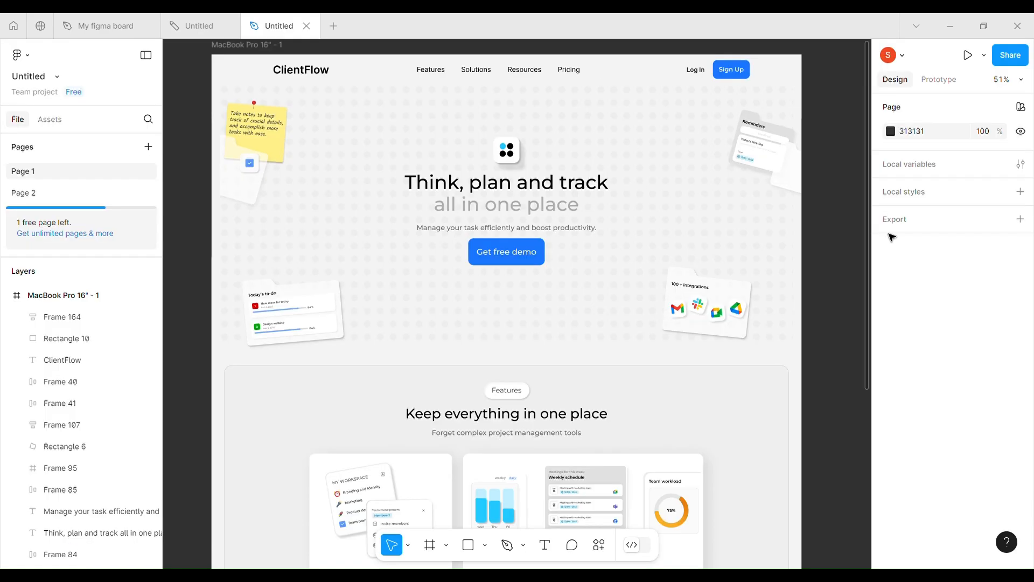
# - Review the finished landing page on the canvas, from the ClientFlow header and hero down through the features section cards
pyautogui.keyDown('ctrl'); pyautogui.scroll(-3, 590, 237); pyautogui.keyUp('ctrl')
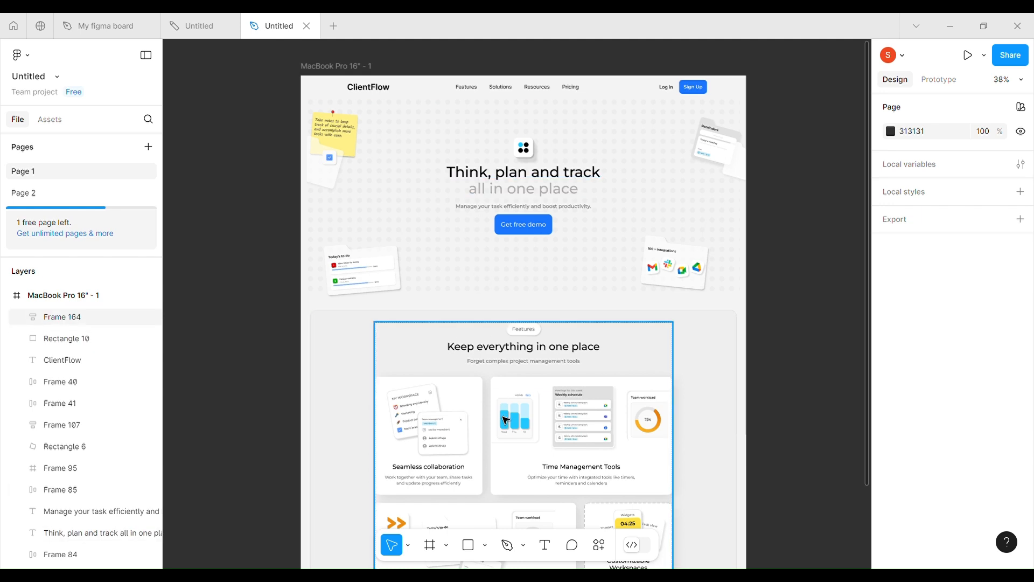
pyautogui.scroll(-2, 503, 414)
pyautogui.scroll(-1, 503, 414)
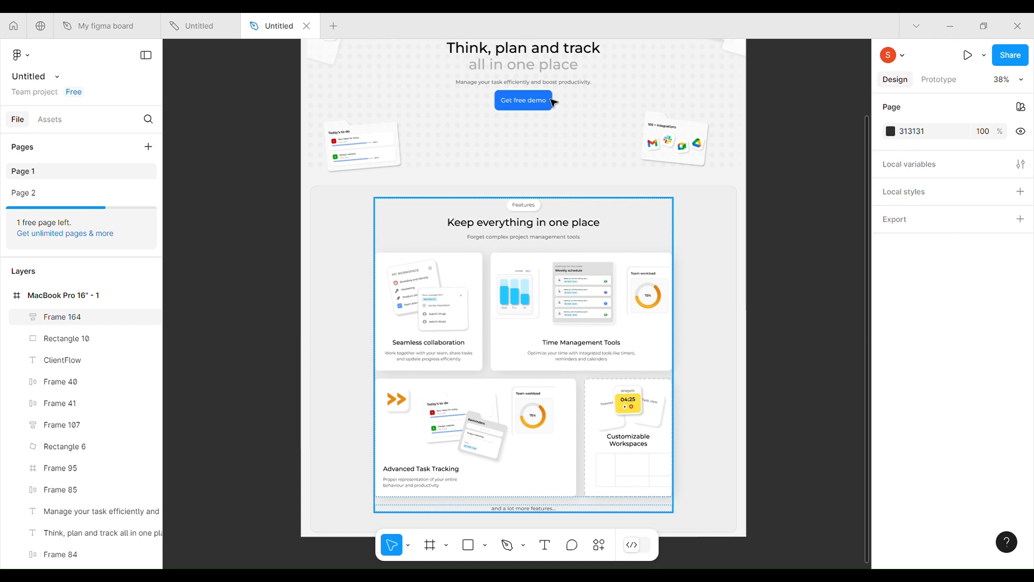
pyautogui.scroll(5, 576, 67)
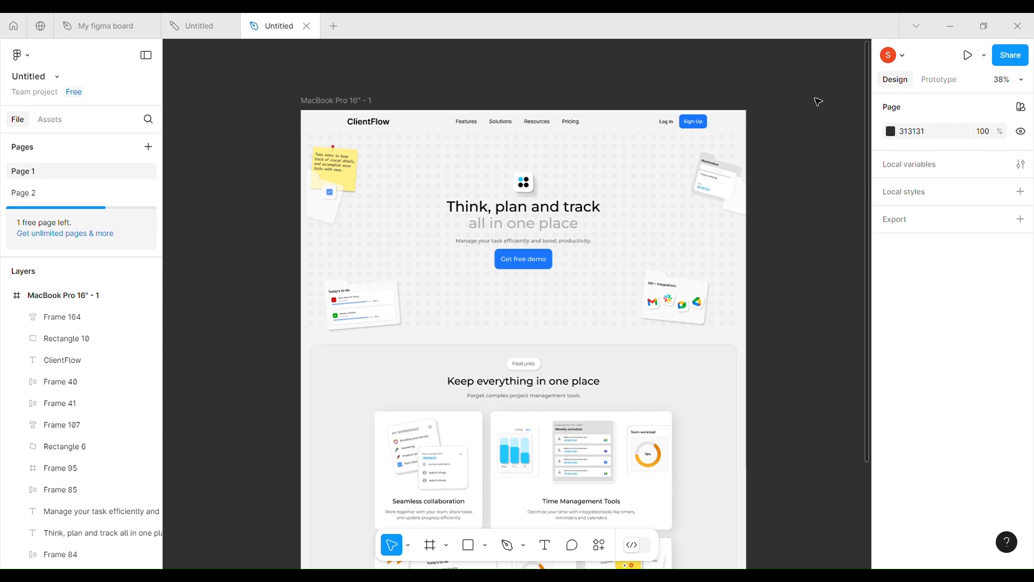
pyautogui.scroll(2, 587, 140)
pyautogui.scroll(2, 588, 140)
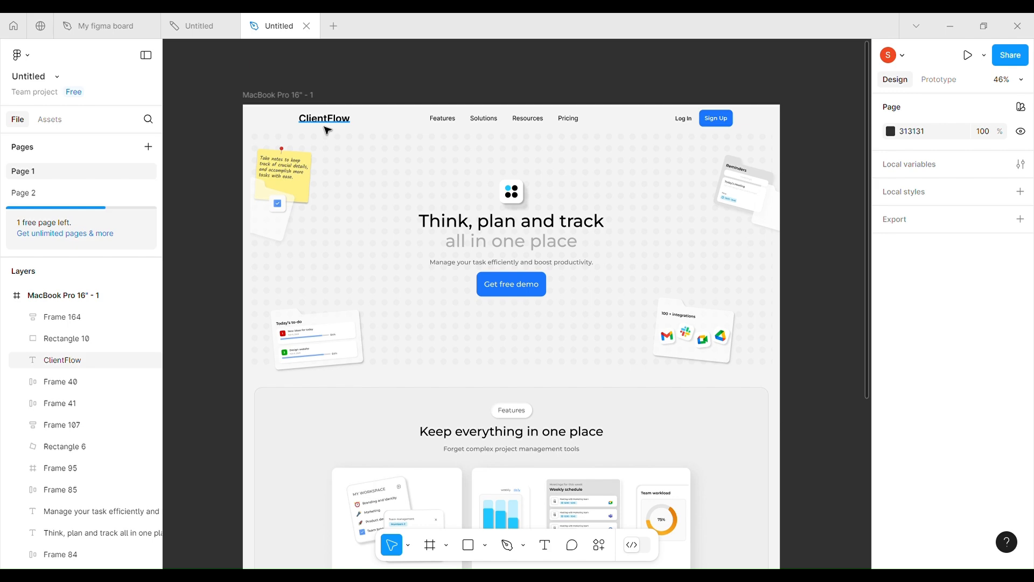
pyautogui.scroll(3, 327, 131)
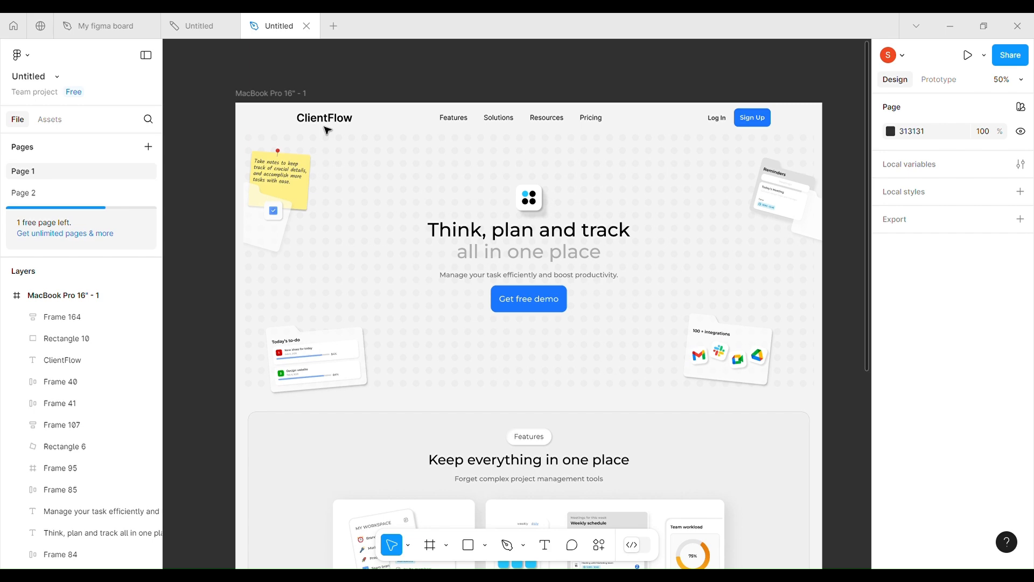
pyautogui.scroll(-10, 326, 131)
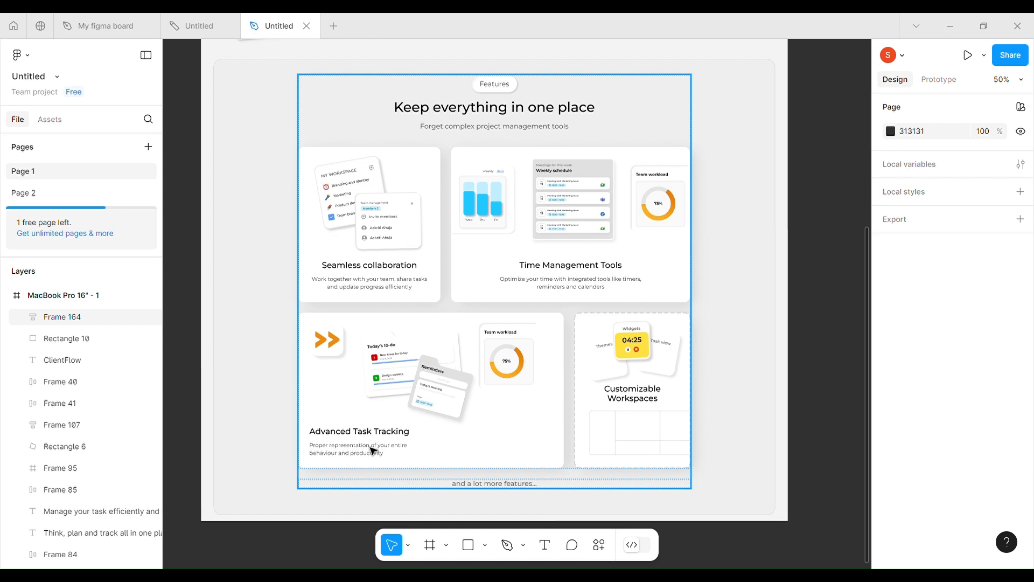
pyautogui.scroll(10, 373, 451)
pyautogui.scroll(-5, 373, 450)
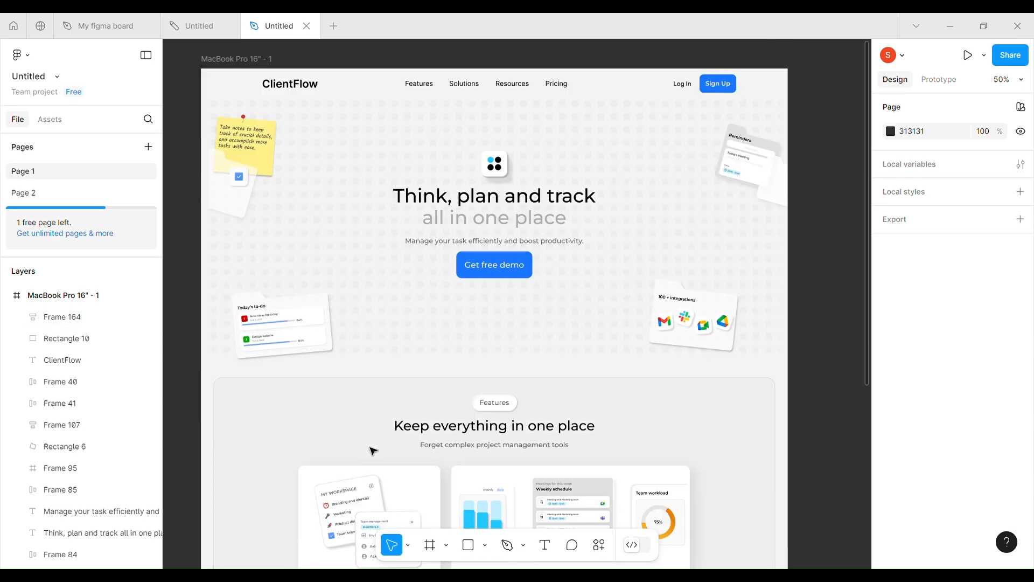
pyautogui.scroll(-2, 374, 451)
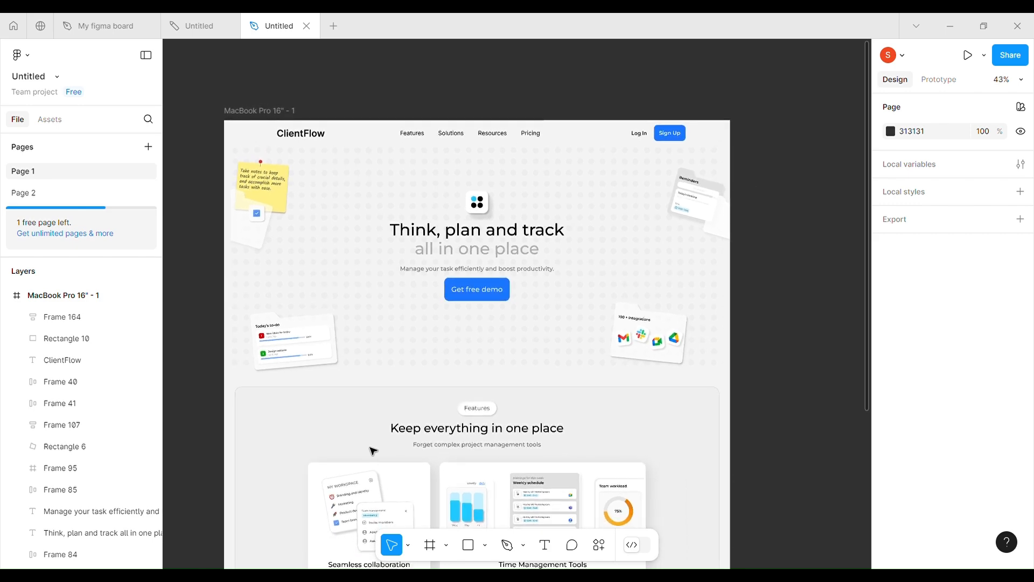
pyautogui.scroll(-1, 373, 450)
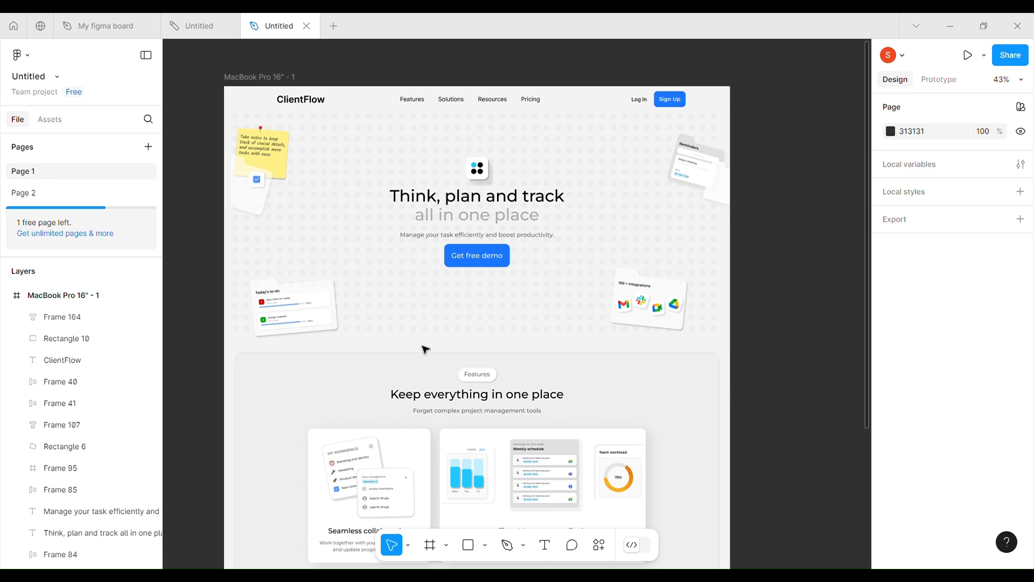
pyautogui.scroll(-3, 426, 350)
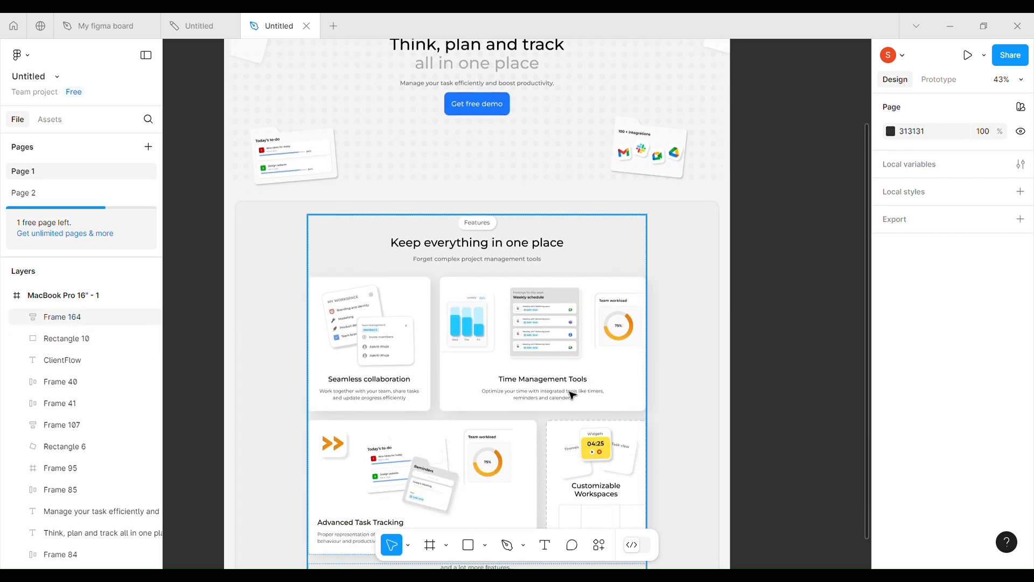